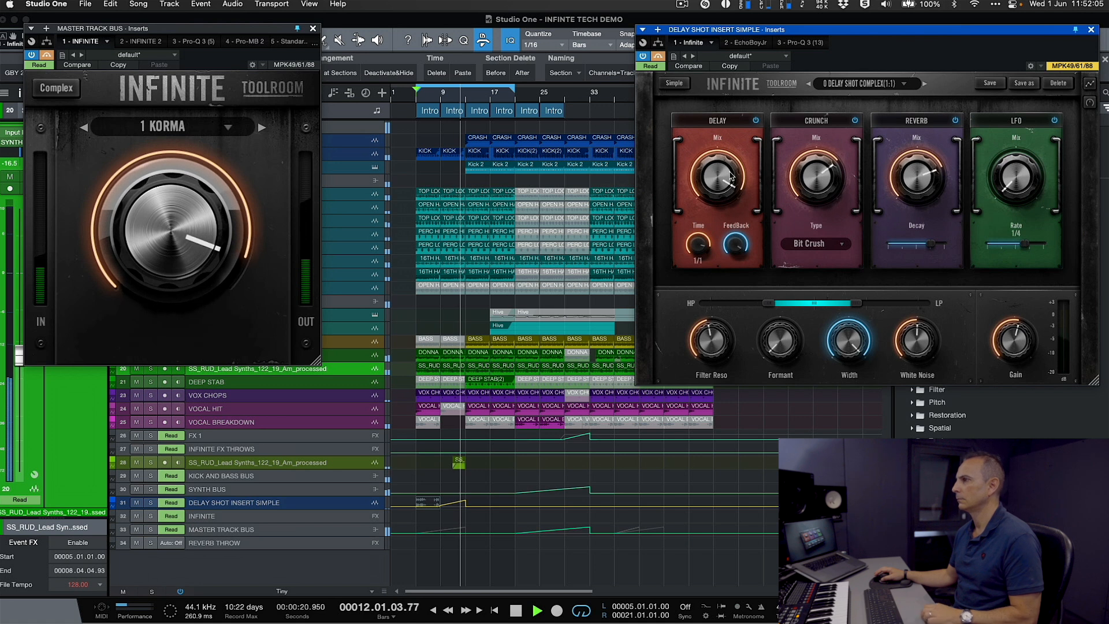
- Turn off bypass for the Infinite insert on the DELAY SHOT INSERT SIMPLE track and play the arrangement from bar 5 with it active
key("space")
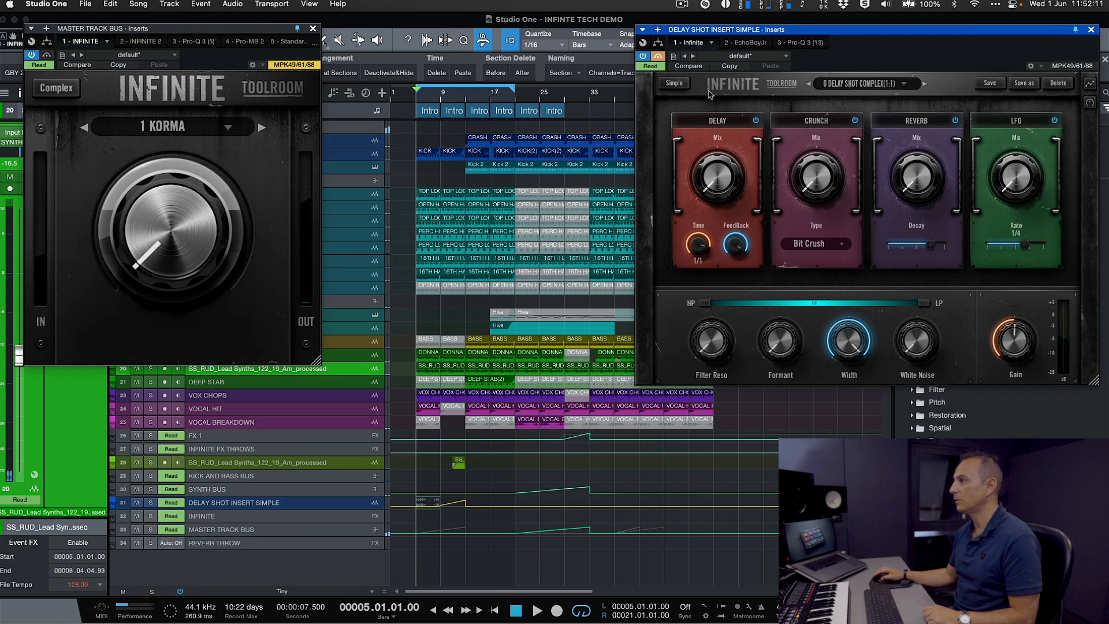
left_click(659, 56)
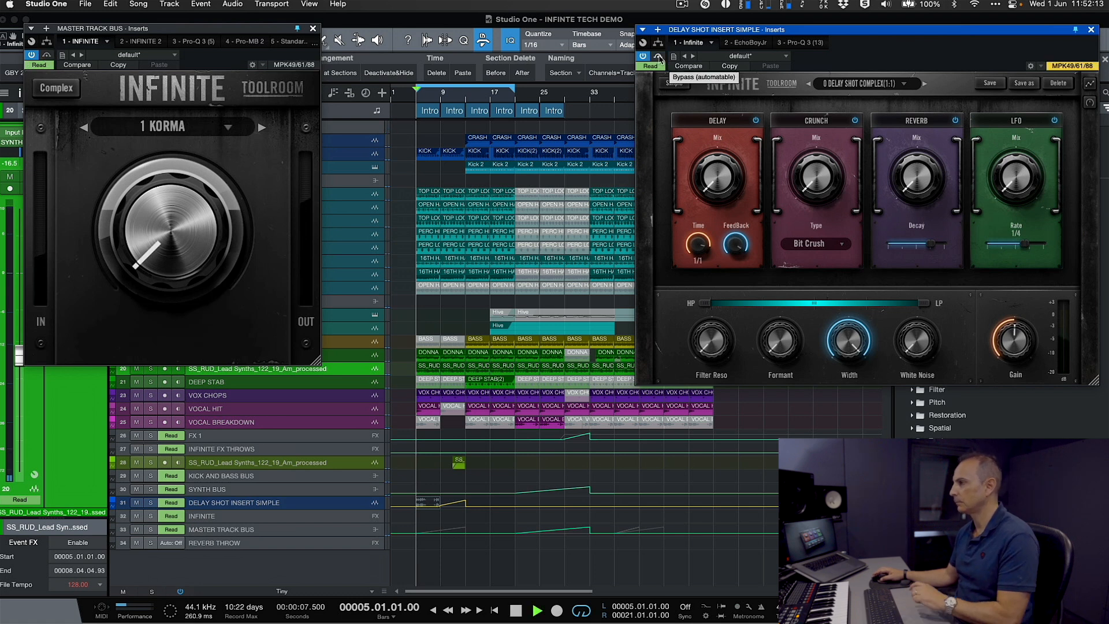
key("space")
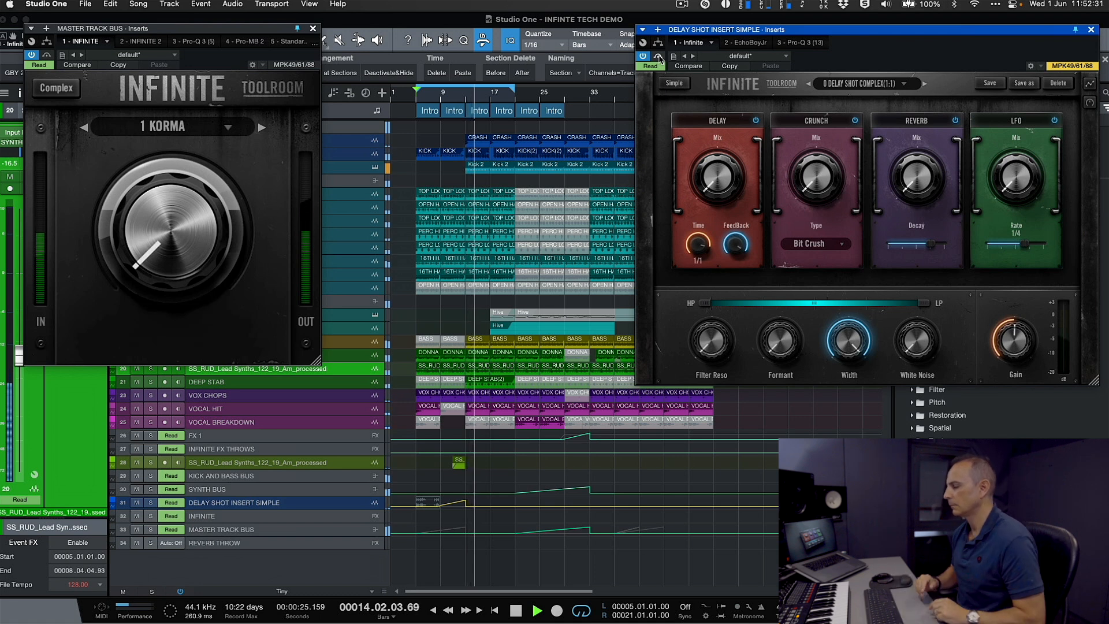
key("space")
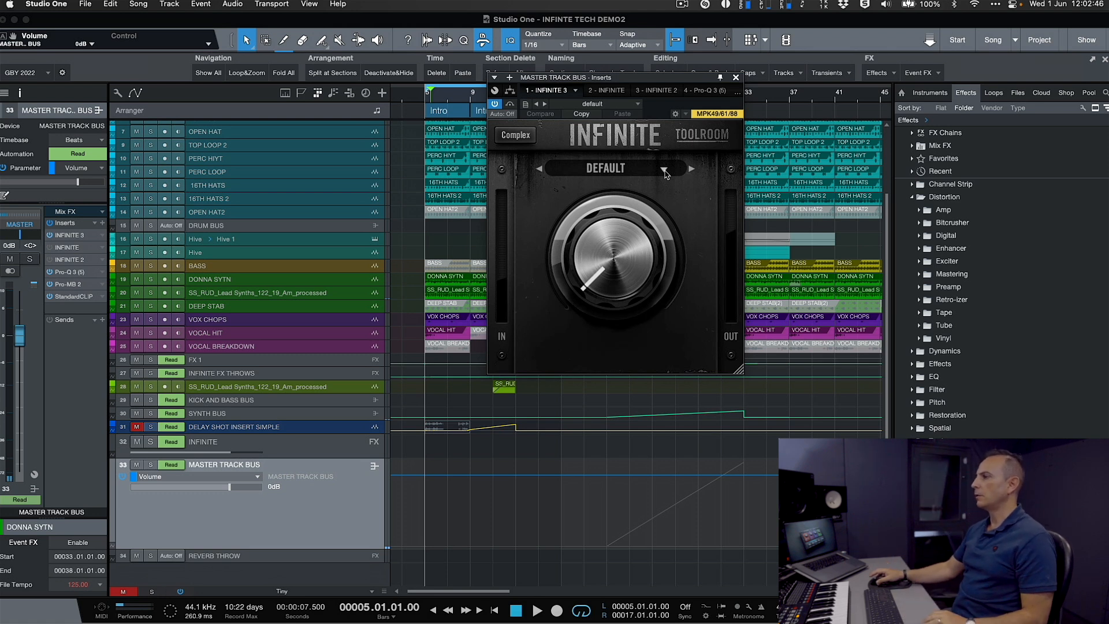
- Load the UP UP AND AWAY riser preset in the INFINITE 3 insert on the master track bus
left_click_drag(662, 81, 703, 83)
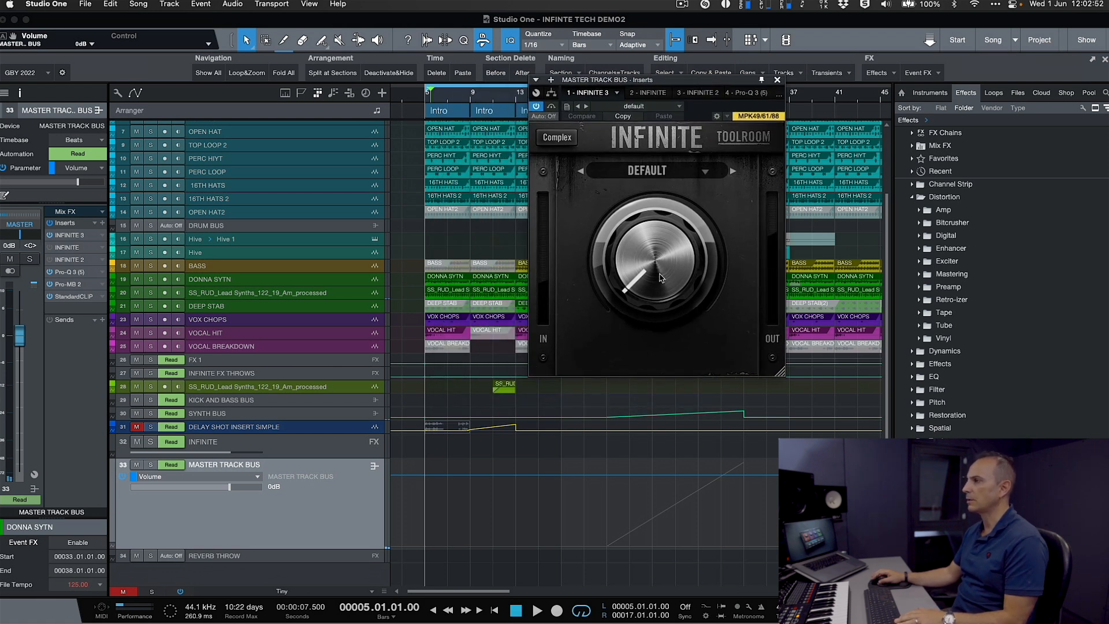
left_click_drag(679, 85, 497, 81)
left_click_drag(468, 291, 496, 318)
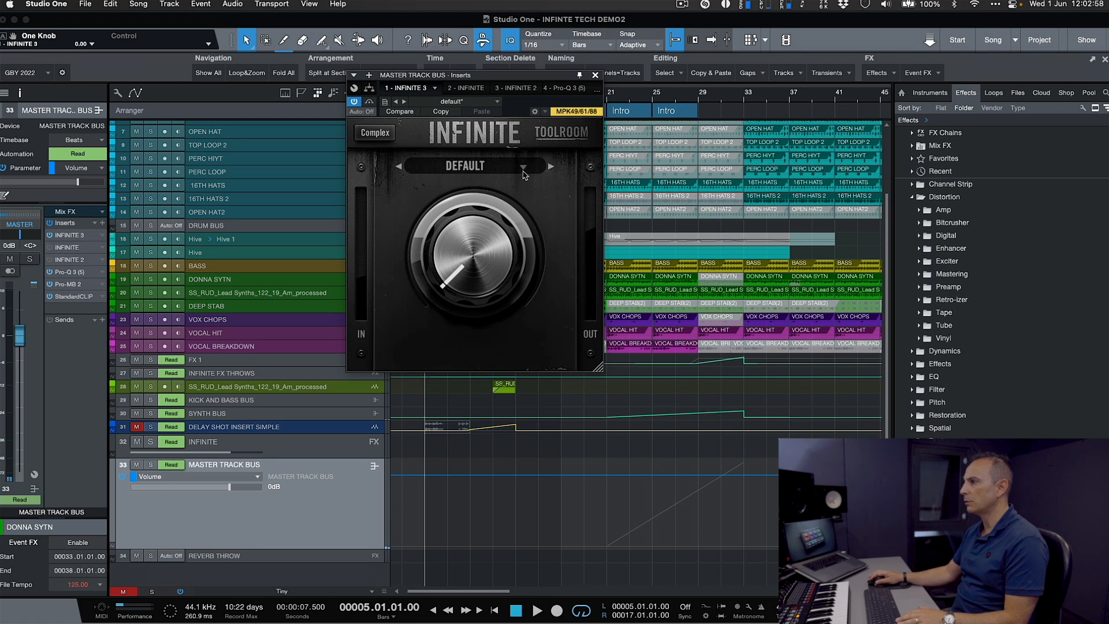
left_click(523, 171)
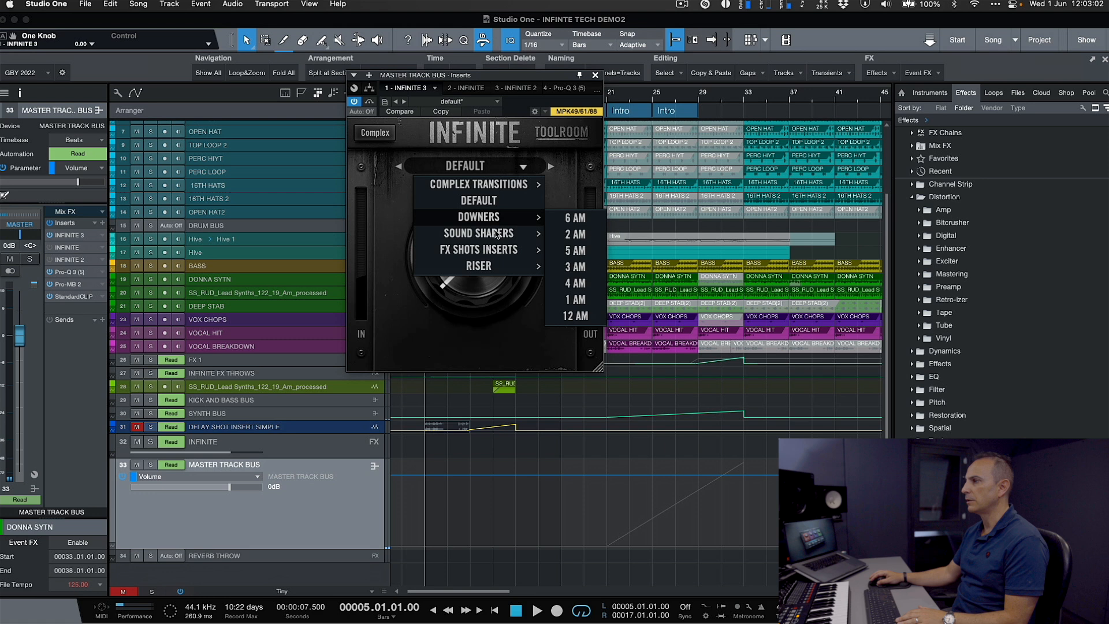
mouse_move(474, 253)
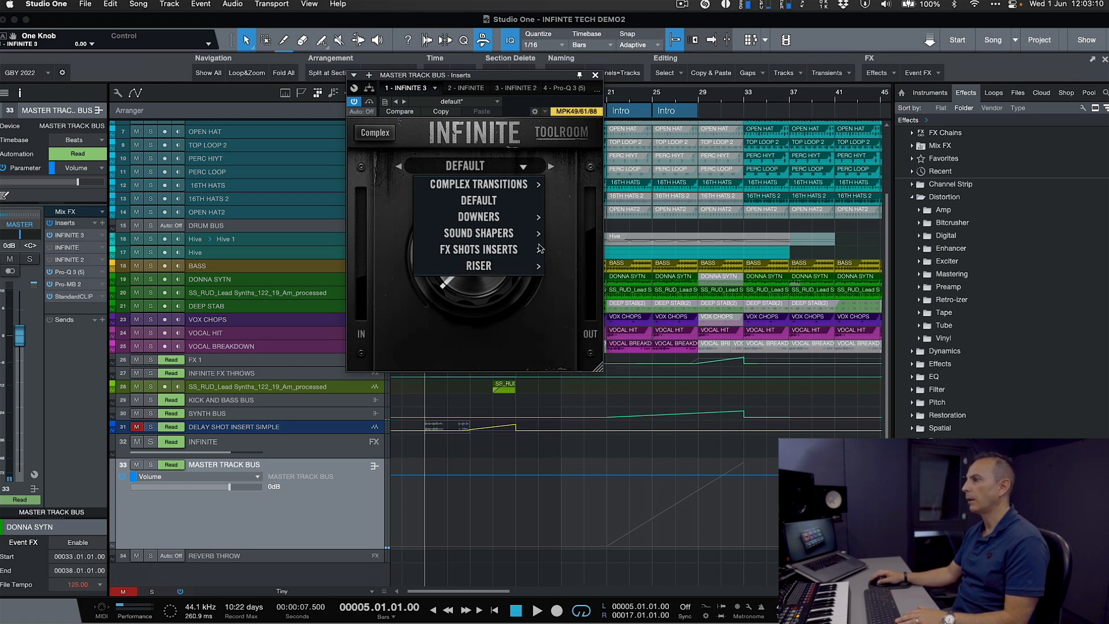
mouse_move(518, 189)
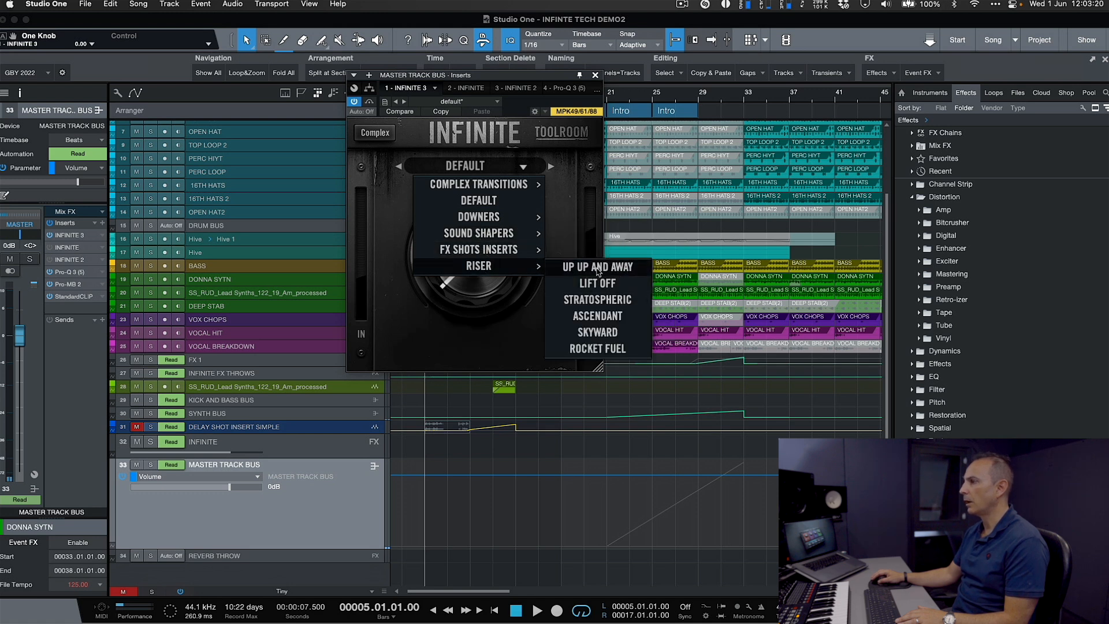
left_click(612, 268)
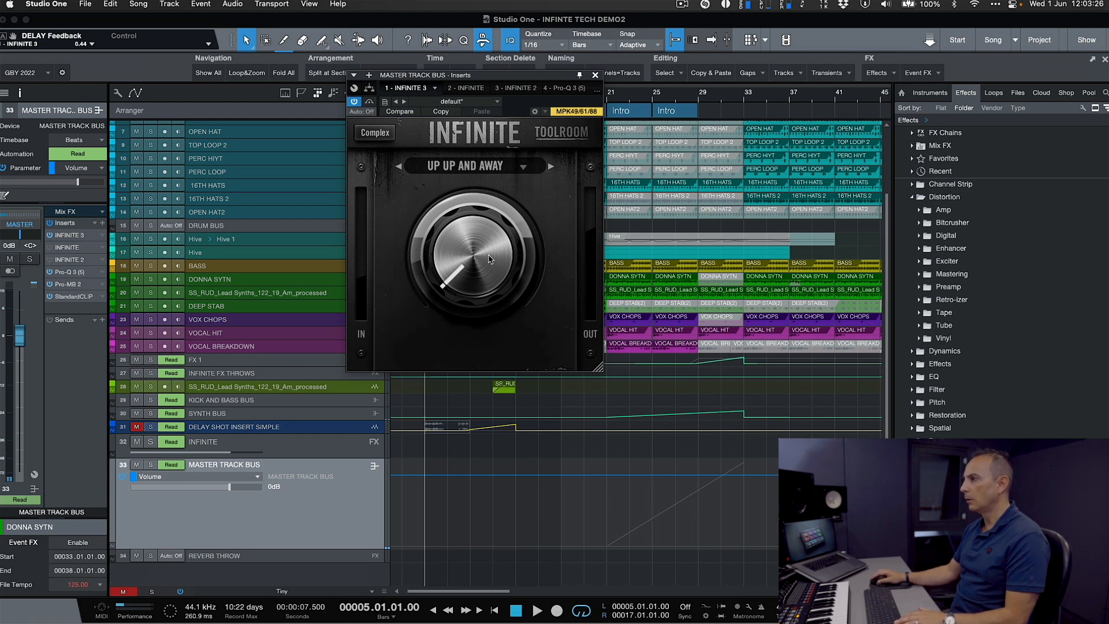
- Set the INFINITE 3 insert's automation mode to Latch and record a short One Knob movement starting at bar 5
left_click_drag(523, 76, 873, 68)
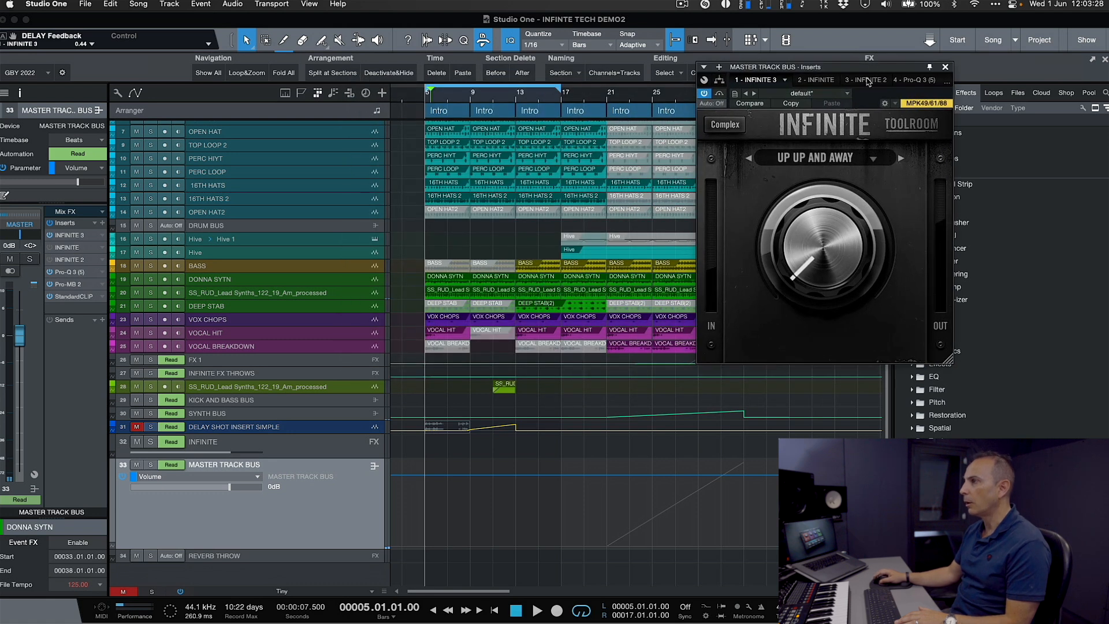
key("e")
key("e")
key("e")
key("e")
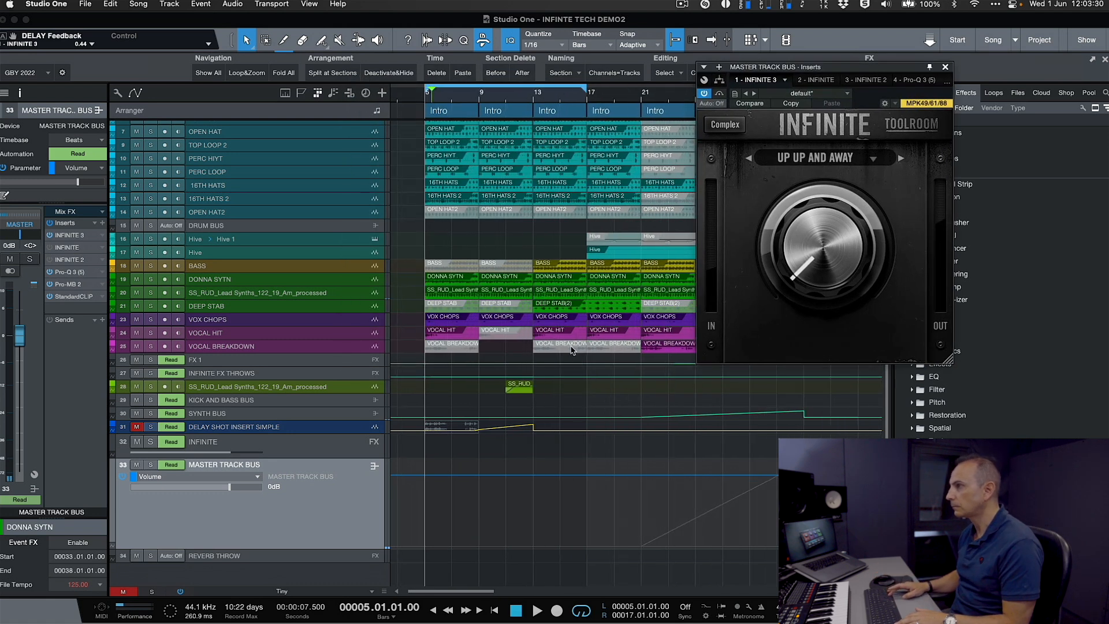
key("e")
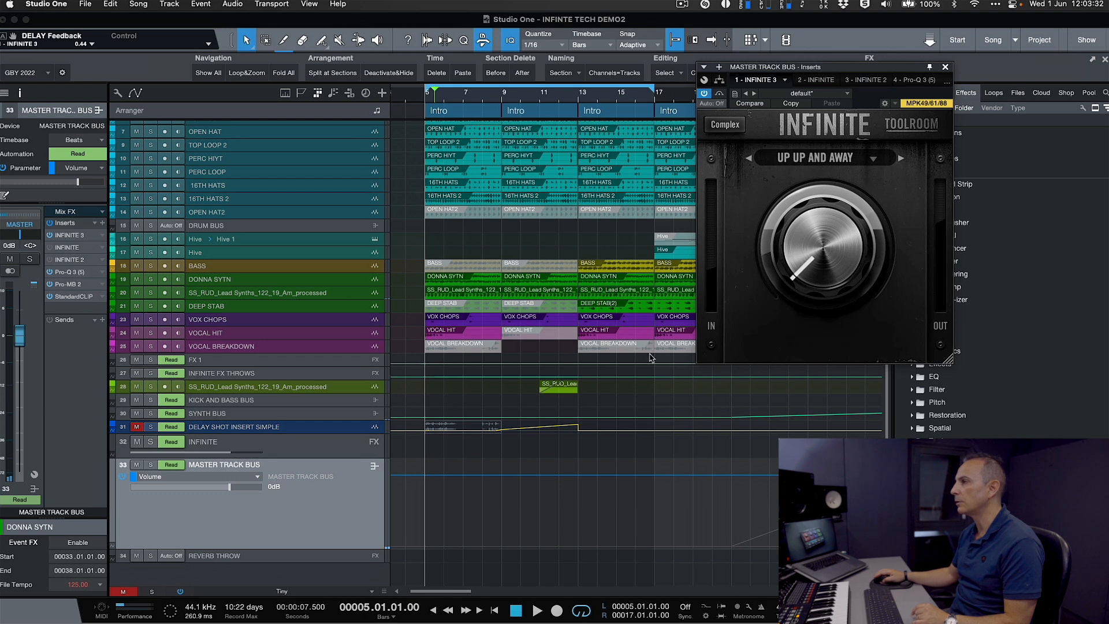
left_click(429, 102)
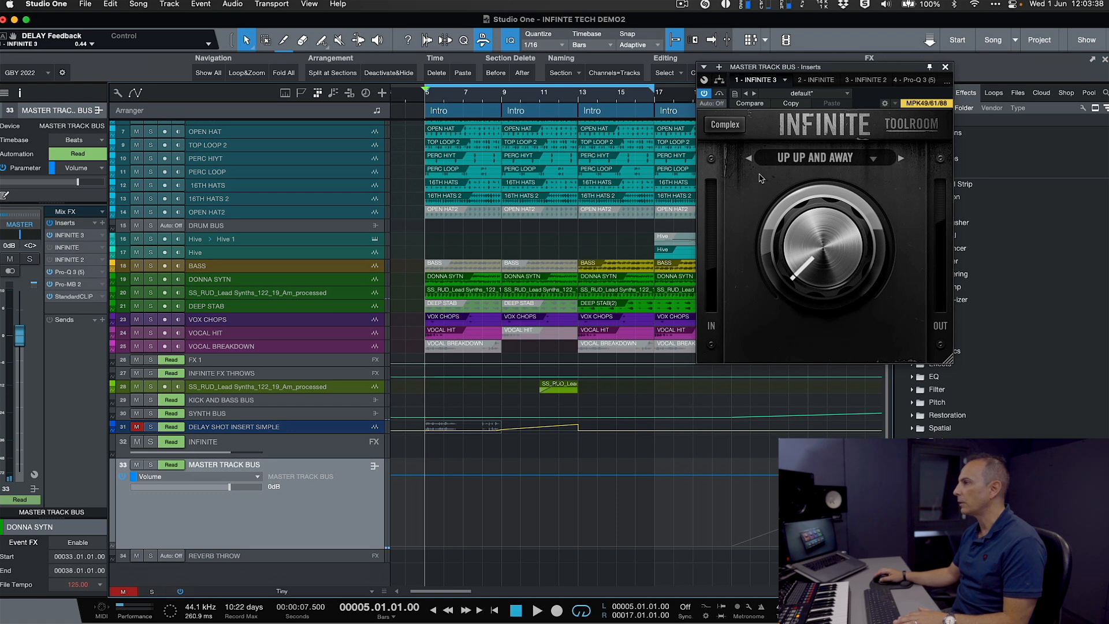
left_click(721, 104)
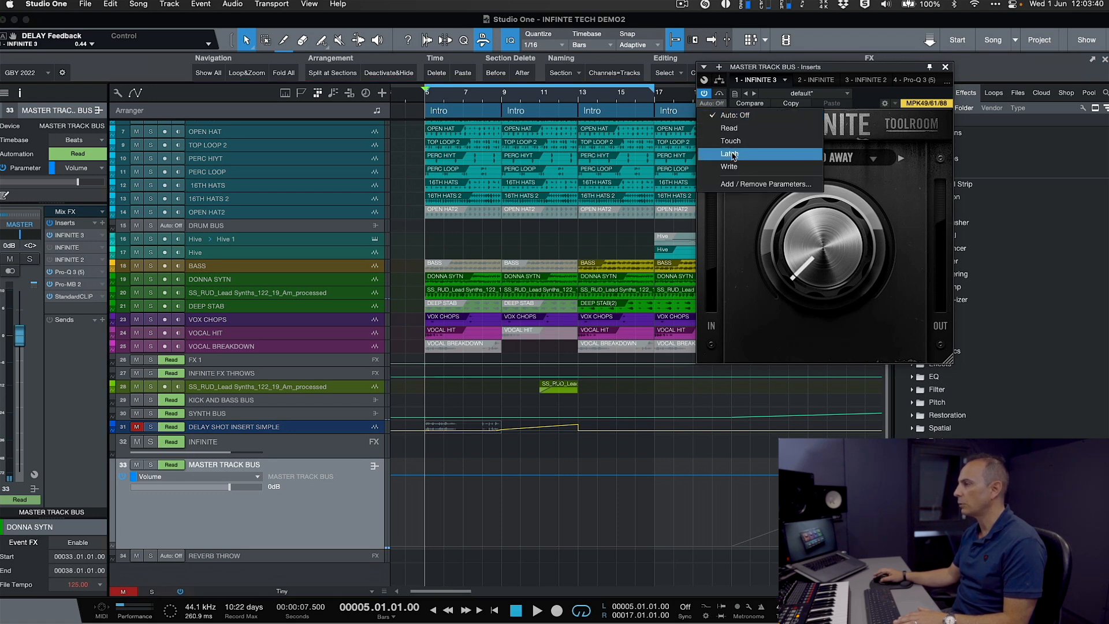
left_click(734, 154)
key("space")
left_click_drag(807, 257, 814, 286)
key("space")
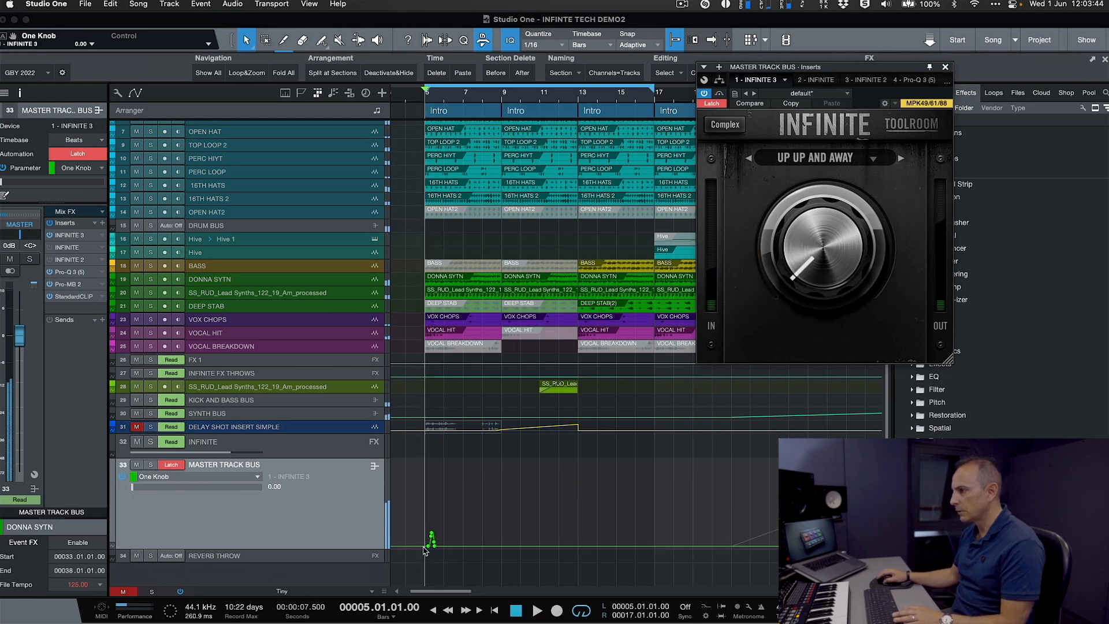
- Reshape the One Knob automation into a curved rise from bar 5 to bar 13 with a drop to 0.00, and set automation to Read
left_click_drag(428, 549, 578, 418)
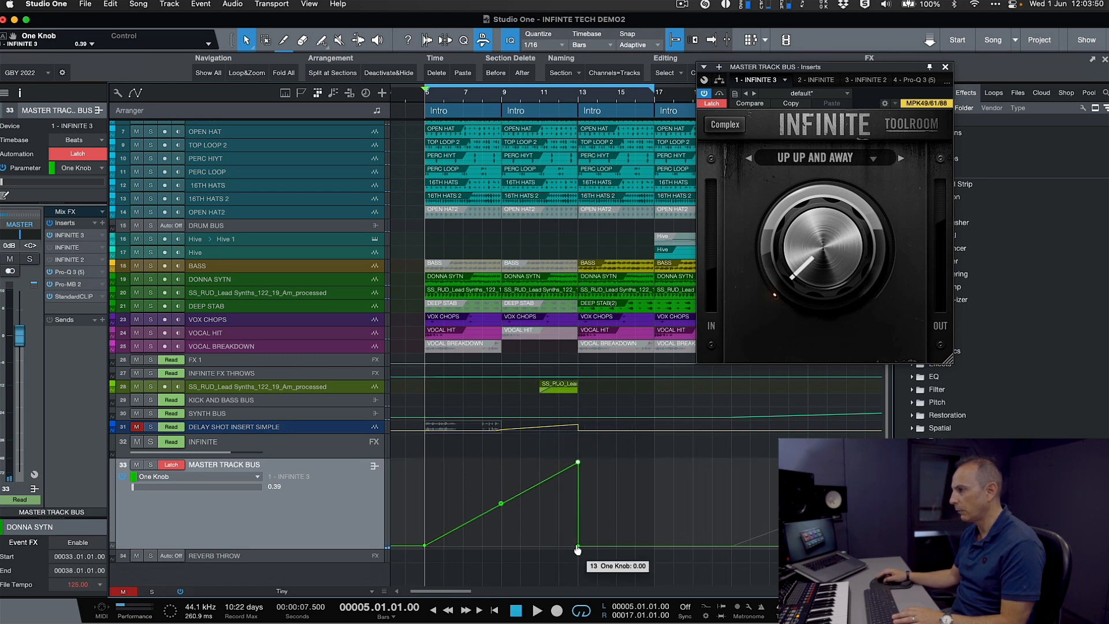
left_click(501, 504)
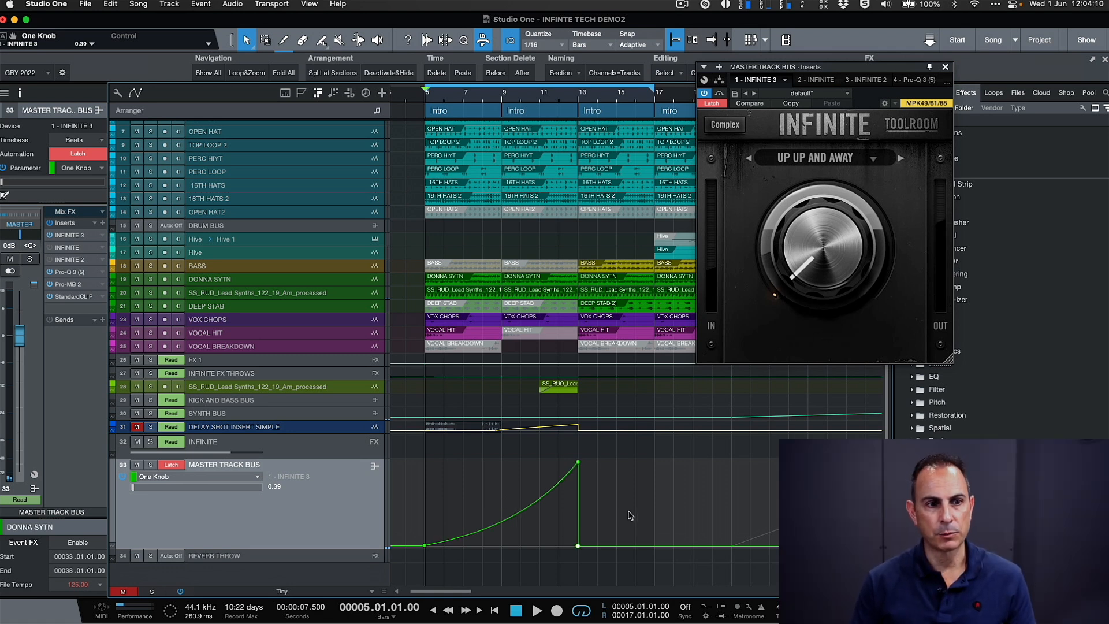
left_click(173, 466)
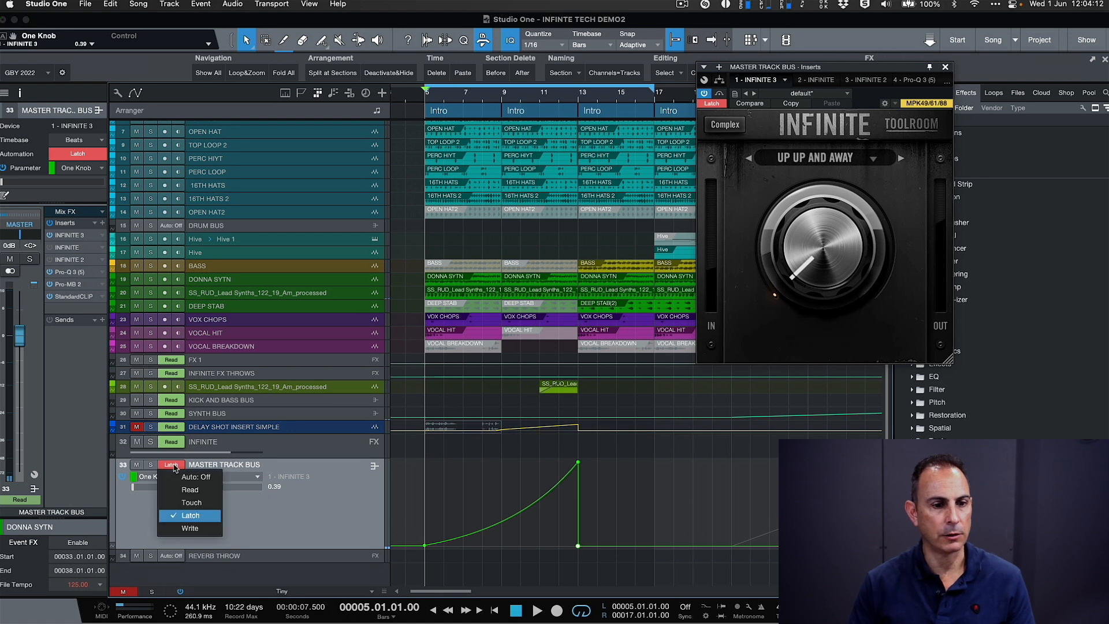
left_click(190, 490)
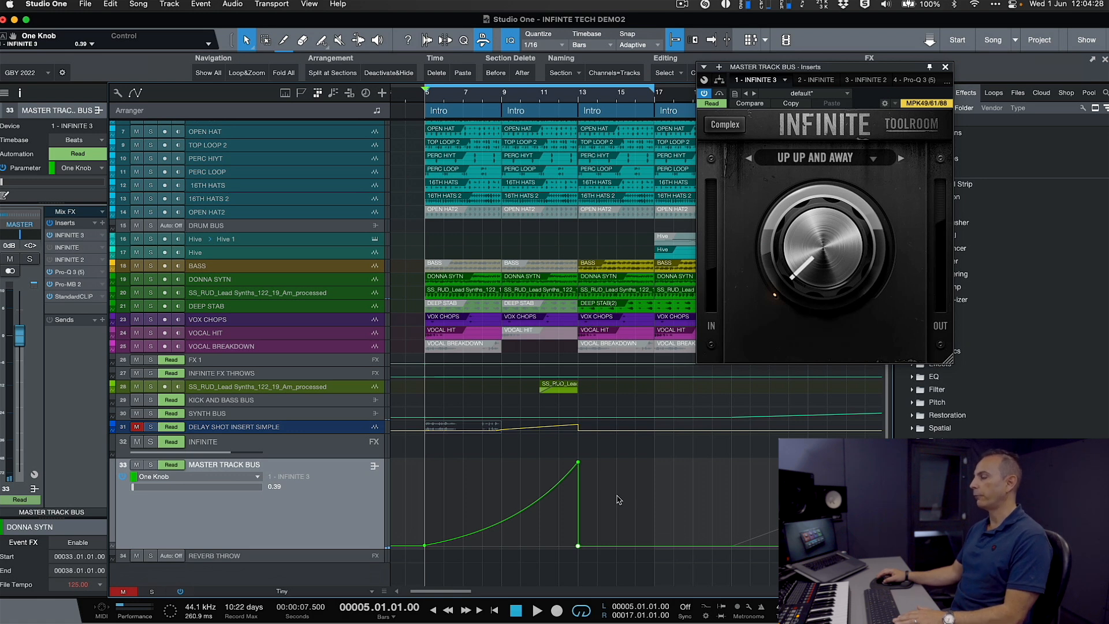
- Reselect the UP UP AND AWAY riser preset and play back the automated build from bar 5 past bar 13
left_click(501, 522)
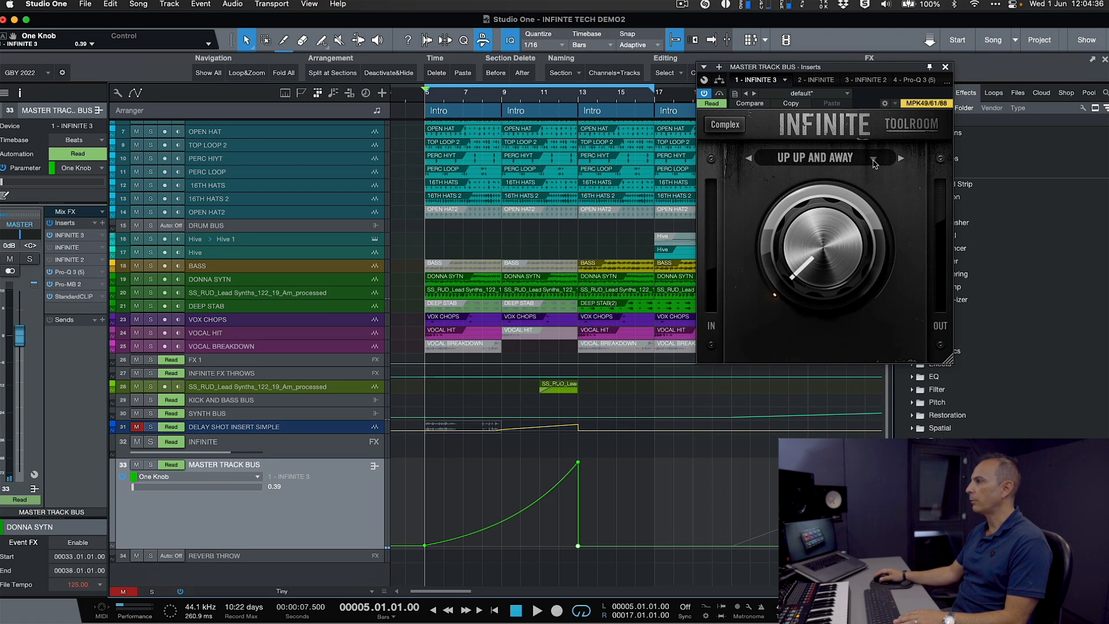
left_click(874, 160)
mouse_move(881, 260)
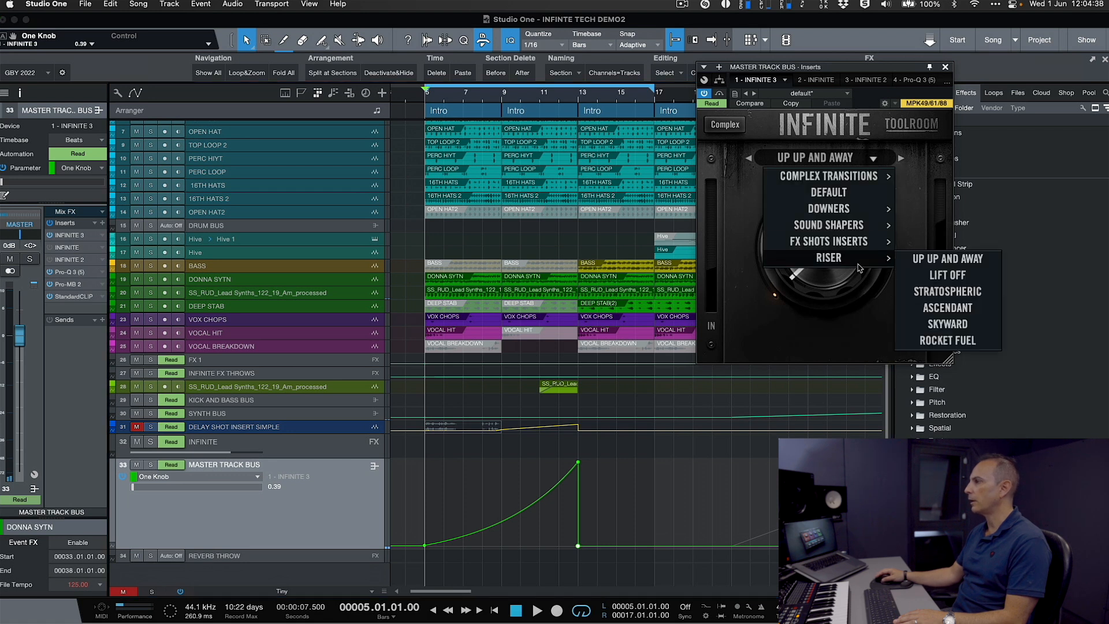
left_click(936, 263)
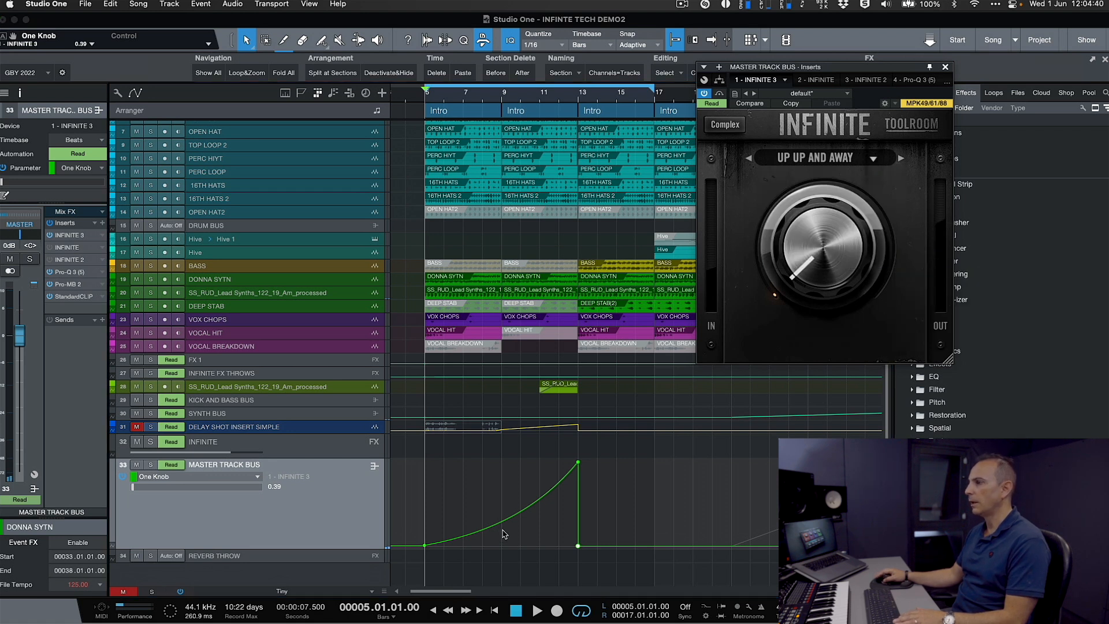
key("space")
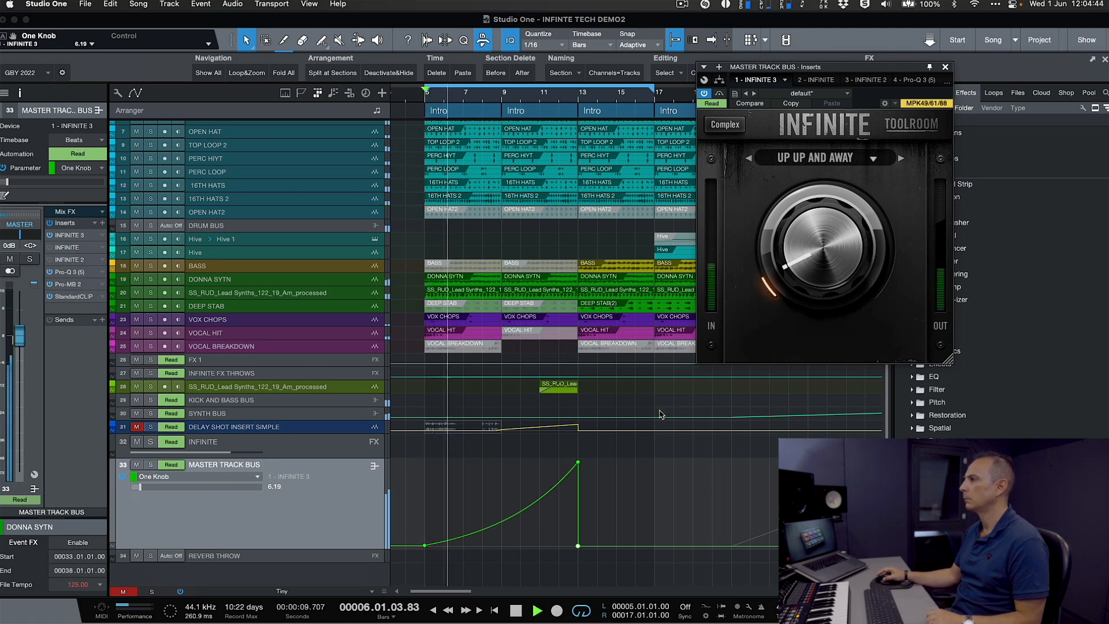
left_click_drag(855, 67, 805, 72)
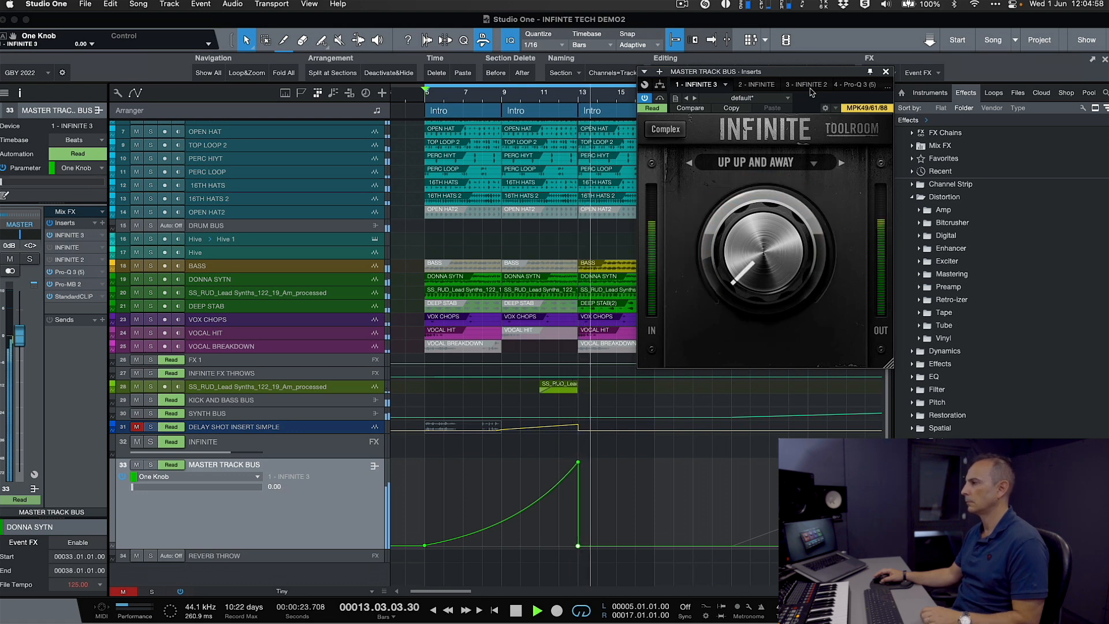
key("space")
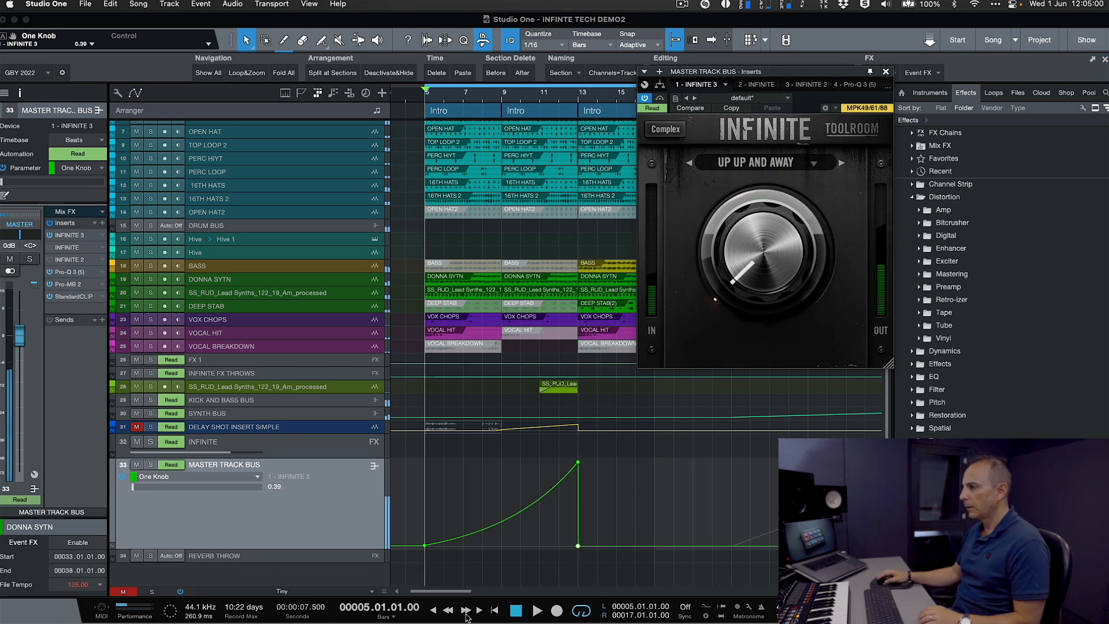
- Straighten the One Knob automation curve between bars 5 and 13 into a linear rise and play it back
left_click(490, 520)
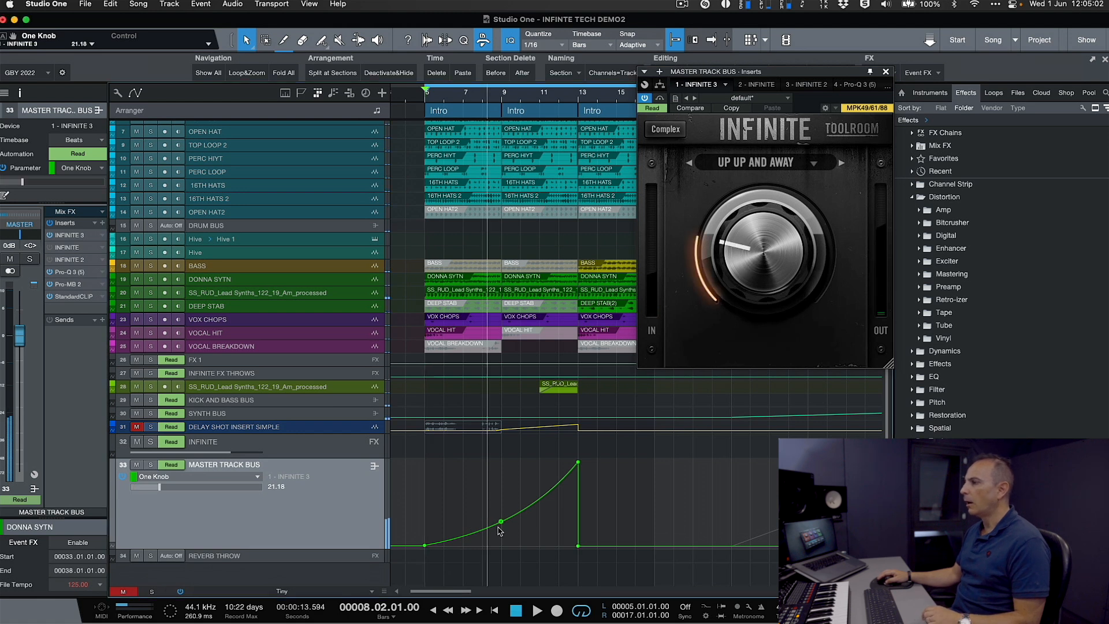
mouse_move(502, 529)
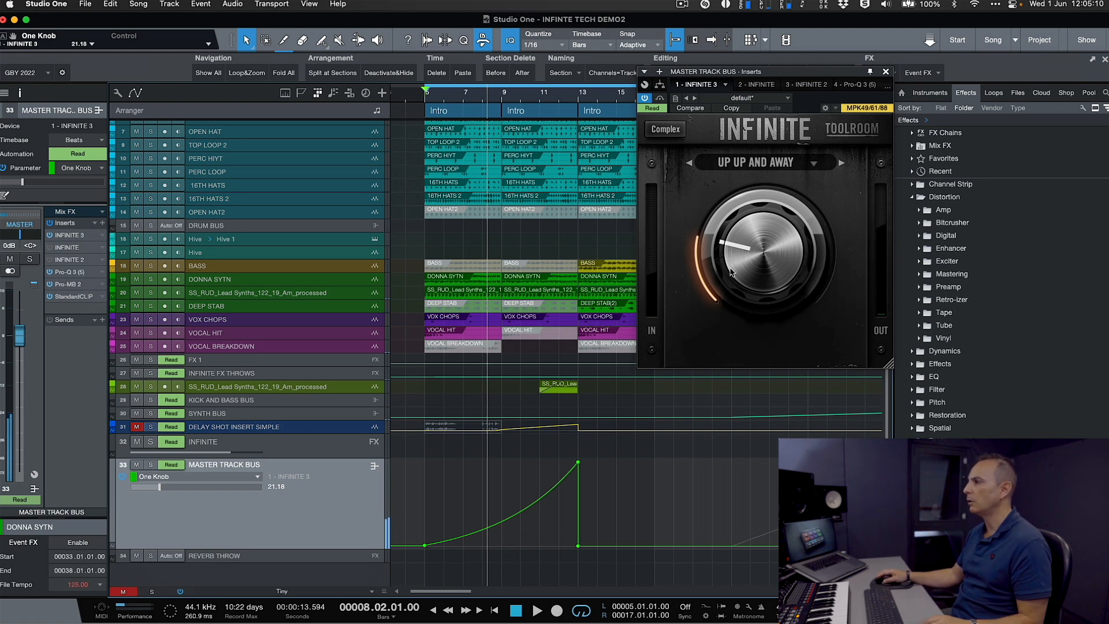
left_click(501, 523)
left_click_drag(502, 525, 503, 514)
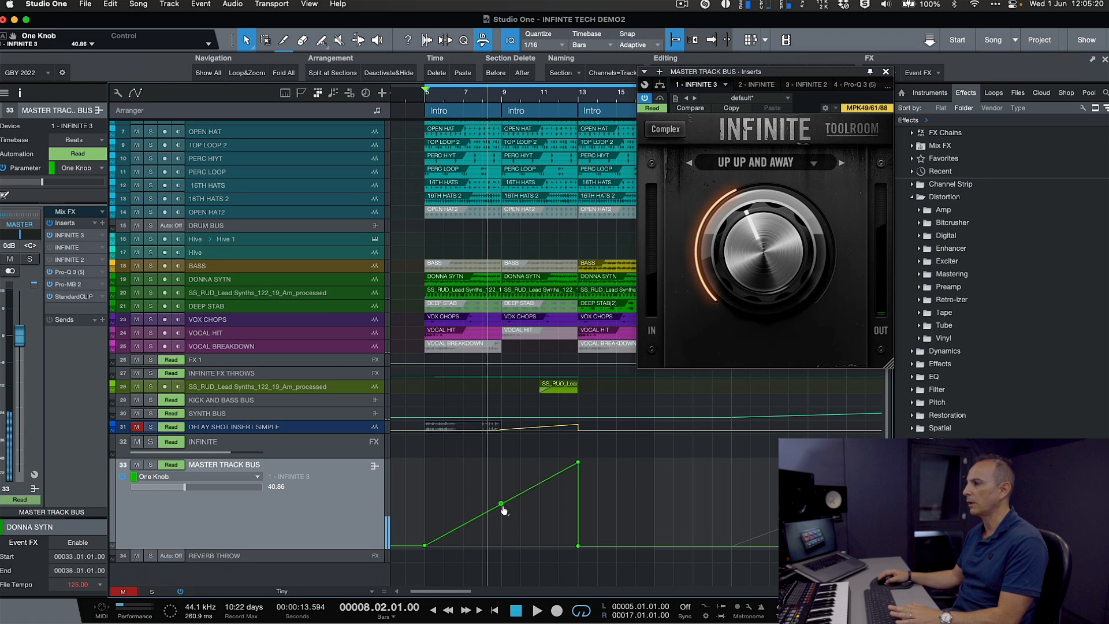
key("space")
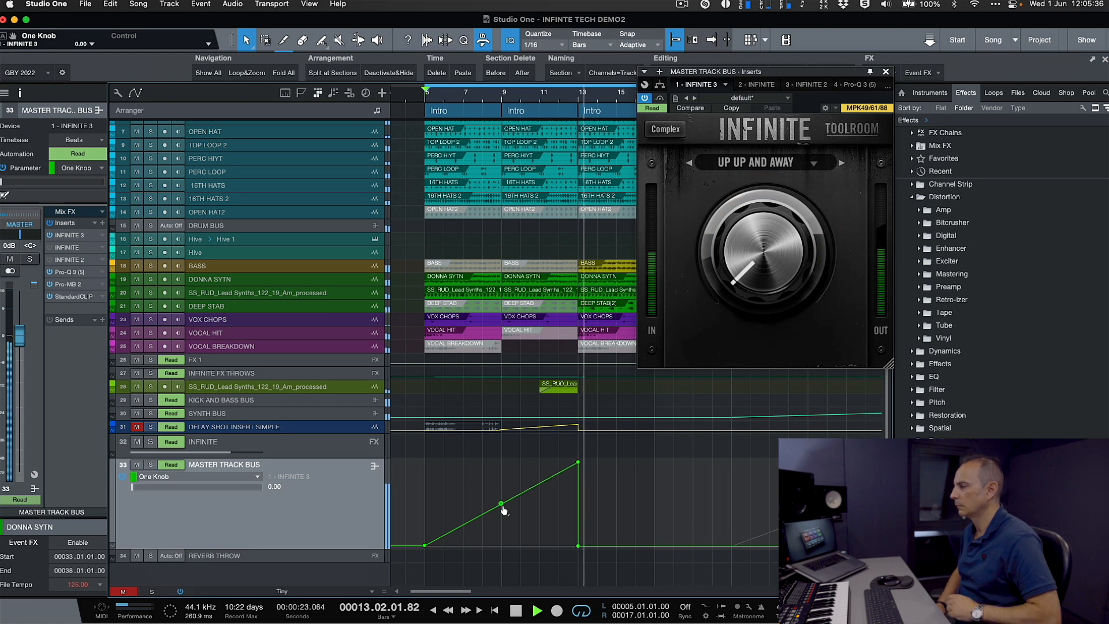
key("space")
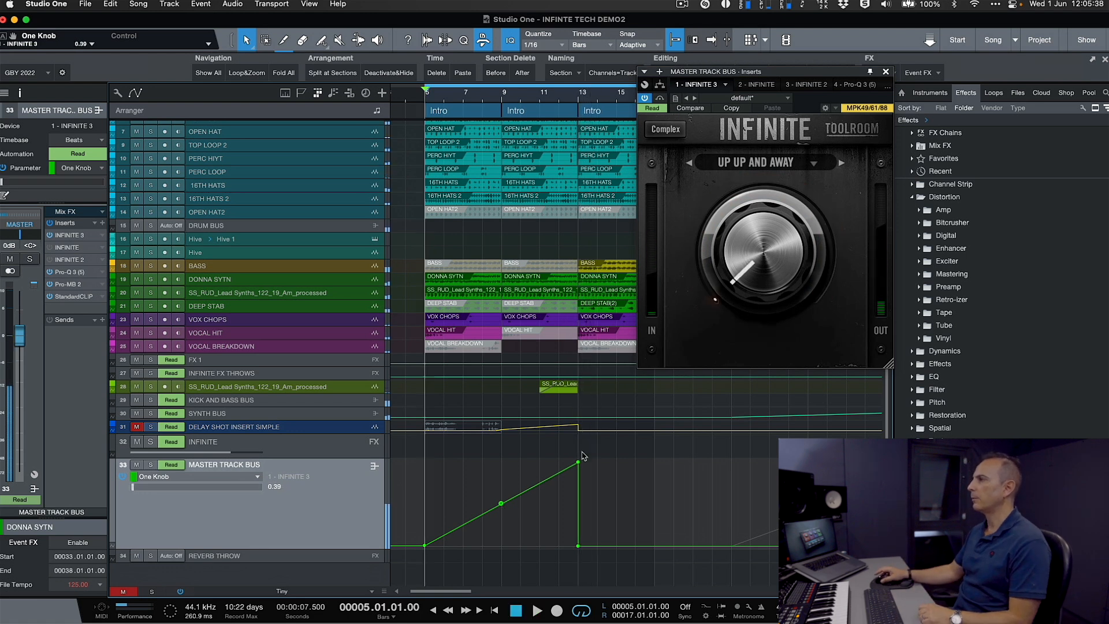
left_click_drag(790, 79, 422, 55)
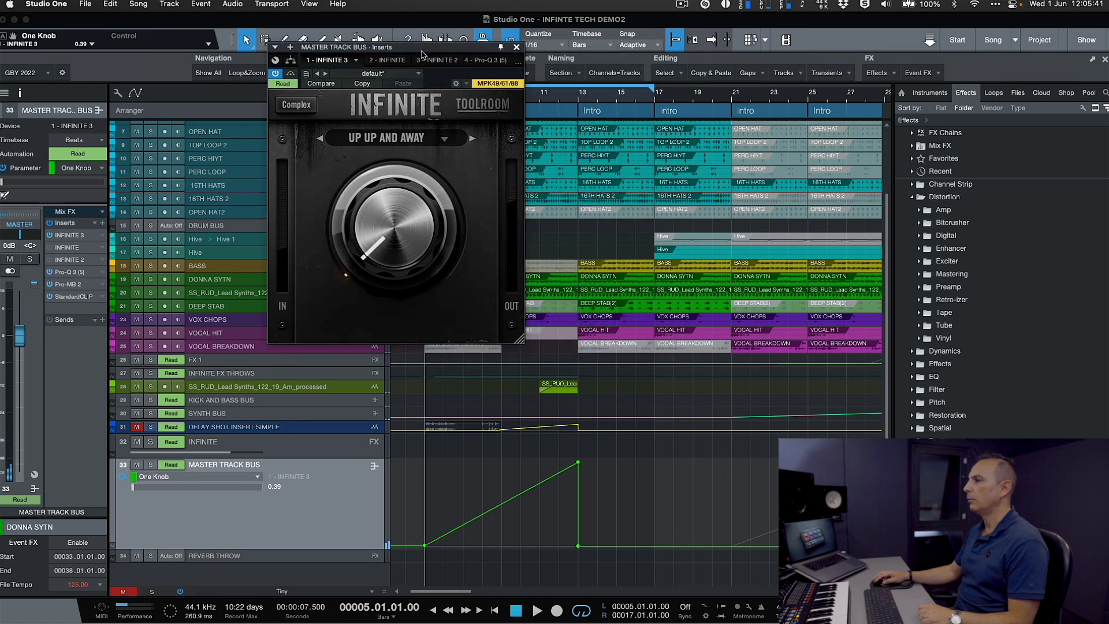
left_click(443, 139)
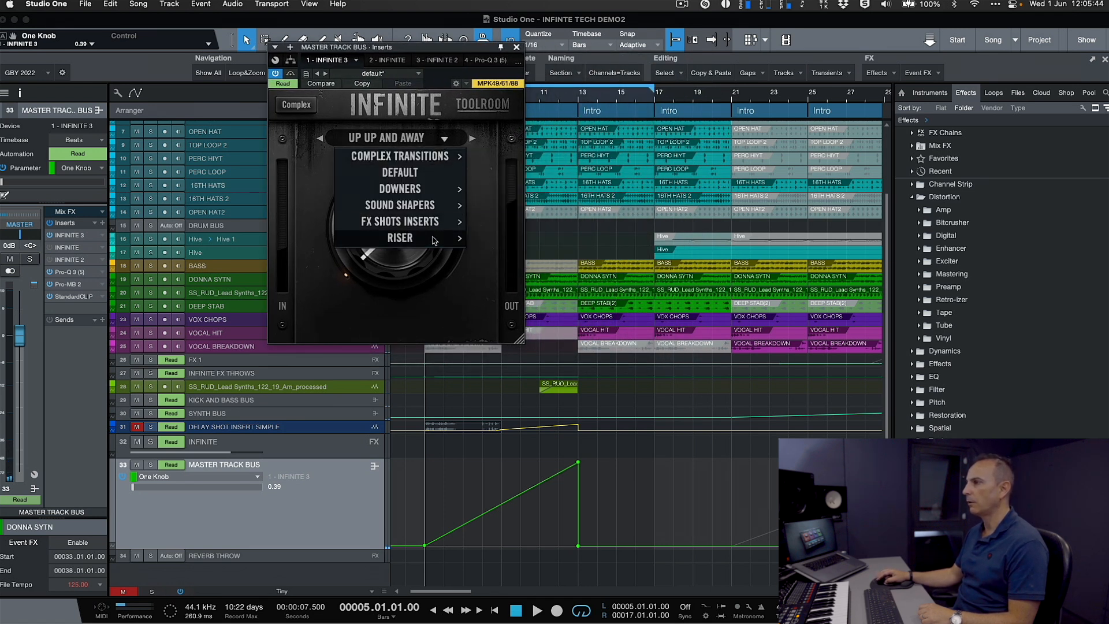
mouse_move(436, 242)
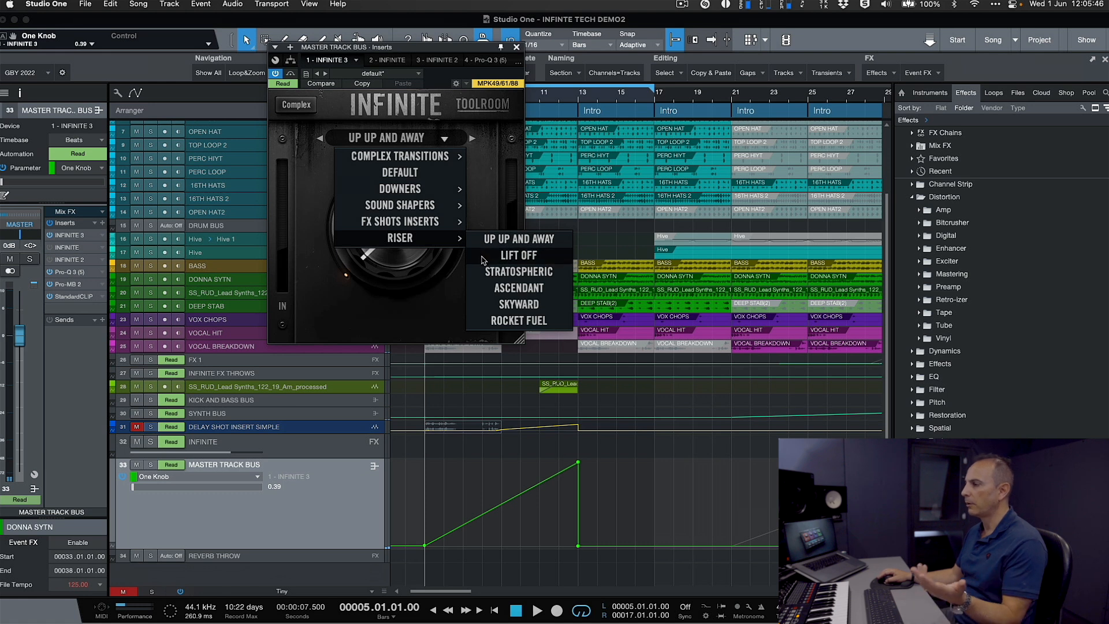
left_click(486, 158)
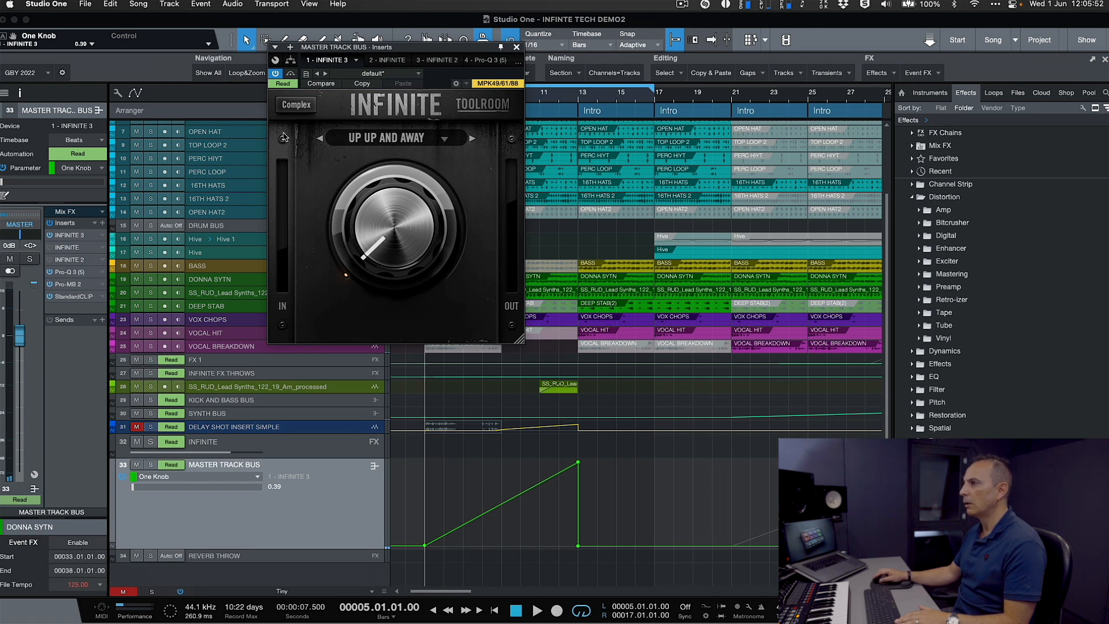
- Switch the INFINITE 3 plug-in to its Complex view and reposition its window over the track list
left_click(295, 105)
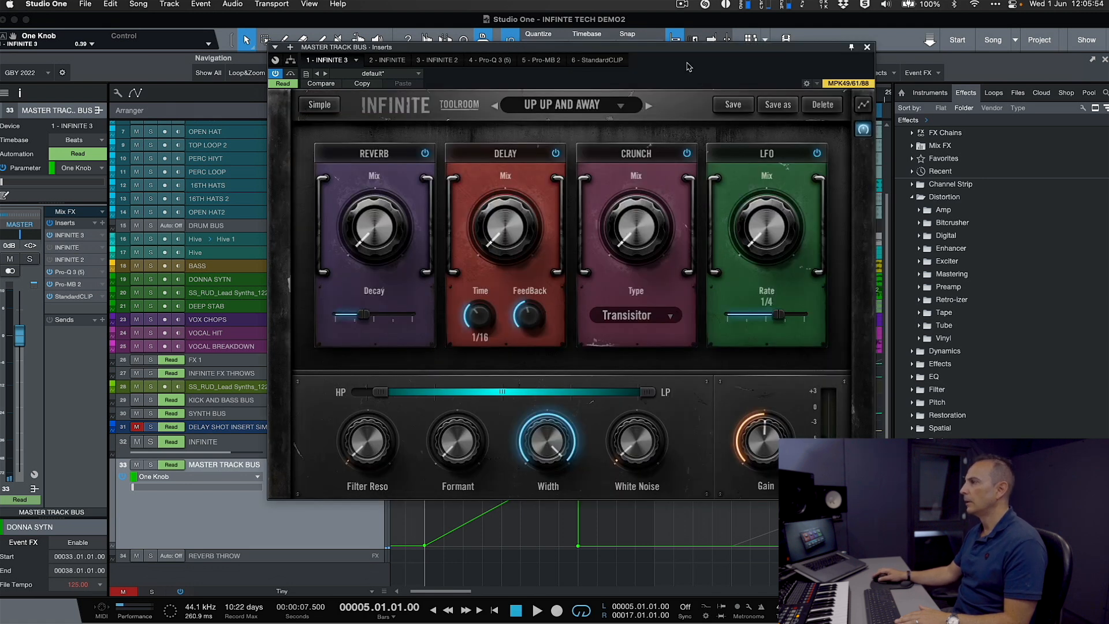
left_click_drag(685, 48, 679, 17)
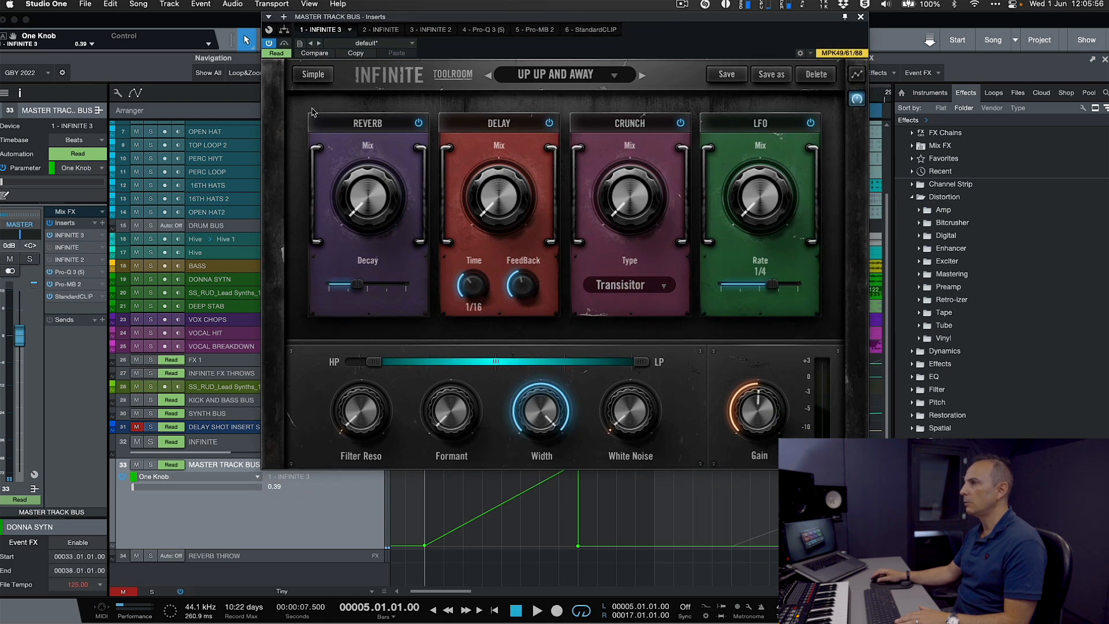
left_click(313, 74)
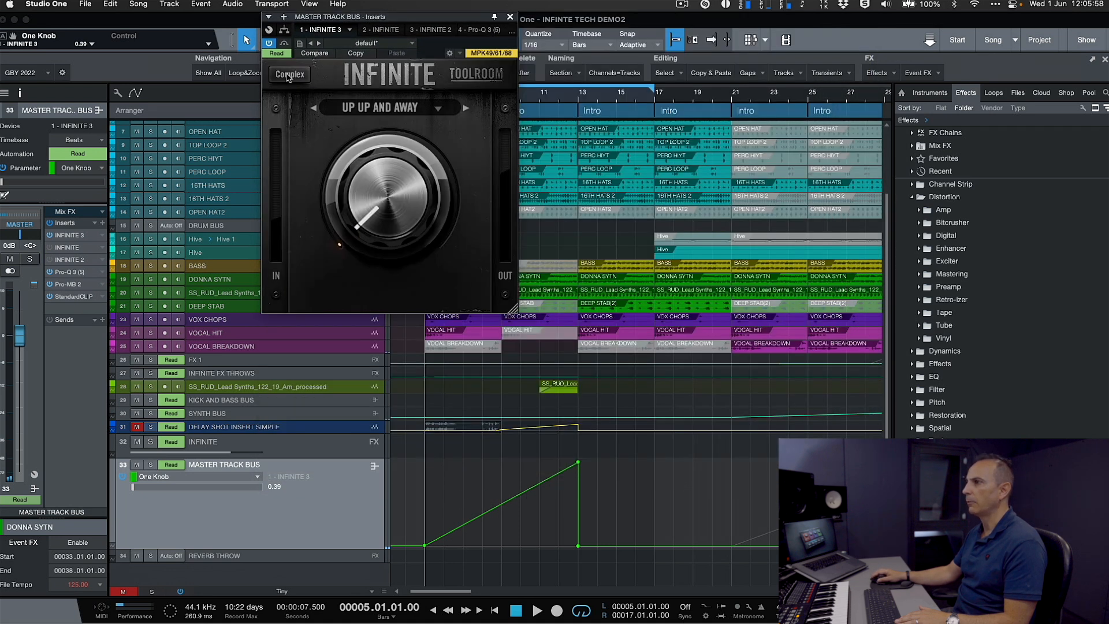
left_click(289, 74)
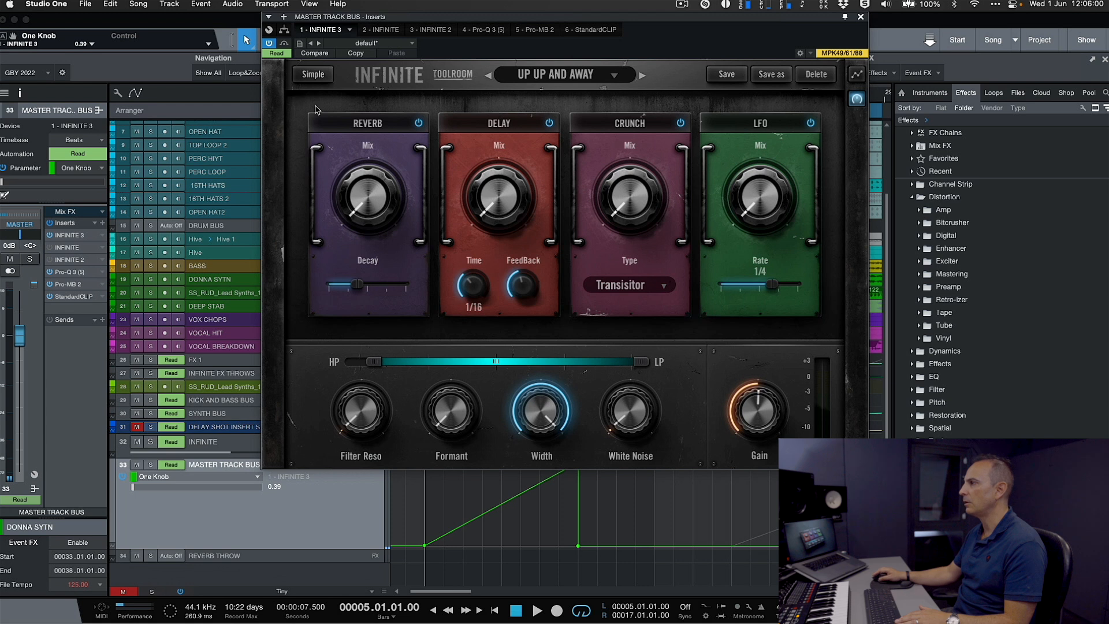
left_click_drag(800, 19, 549, 14)
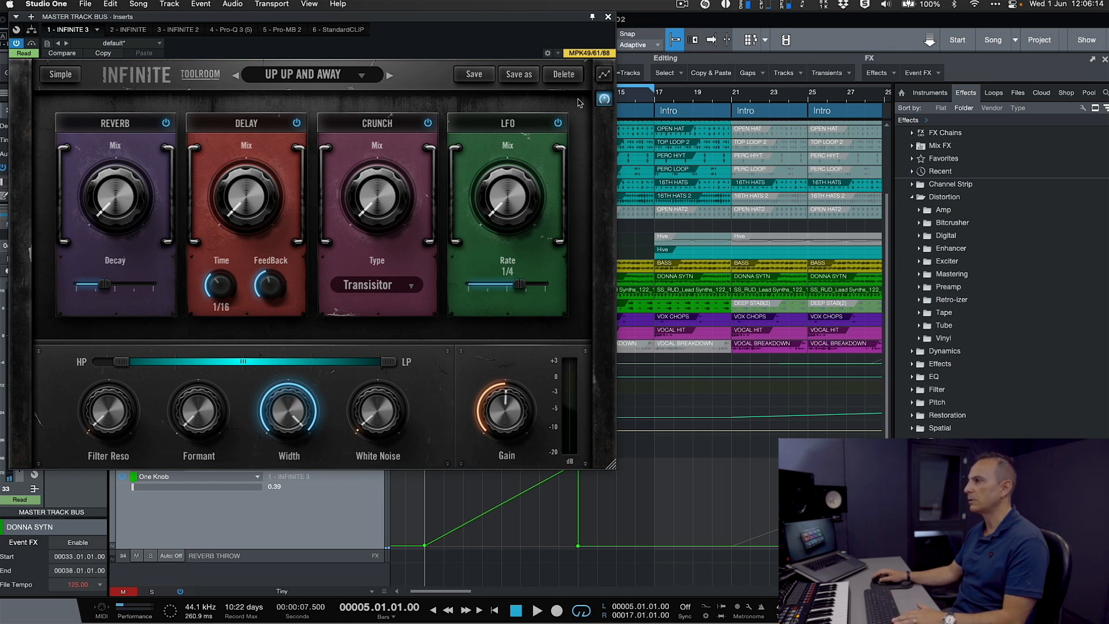
- Show the macro setup of the UP UP AND AWAY preset and play back the automated build from bar 5
left_click(602, 77)
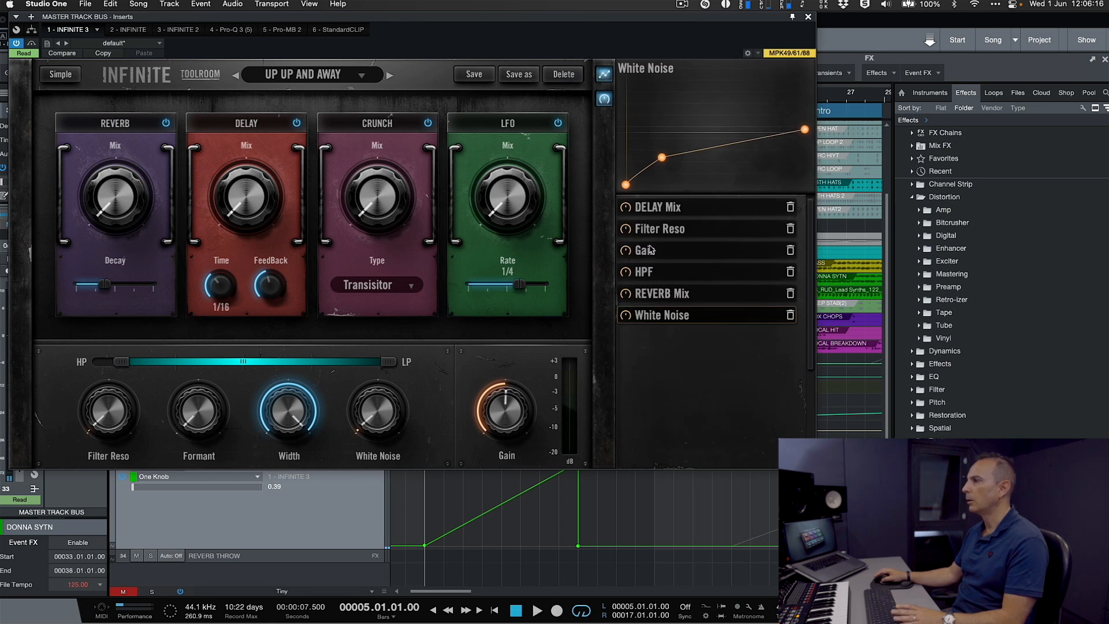
key("space")
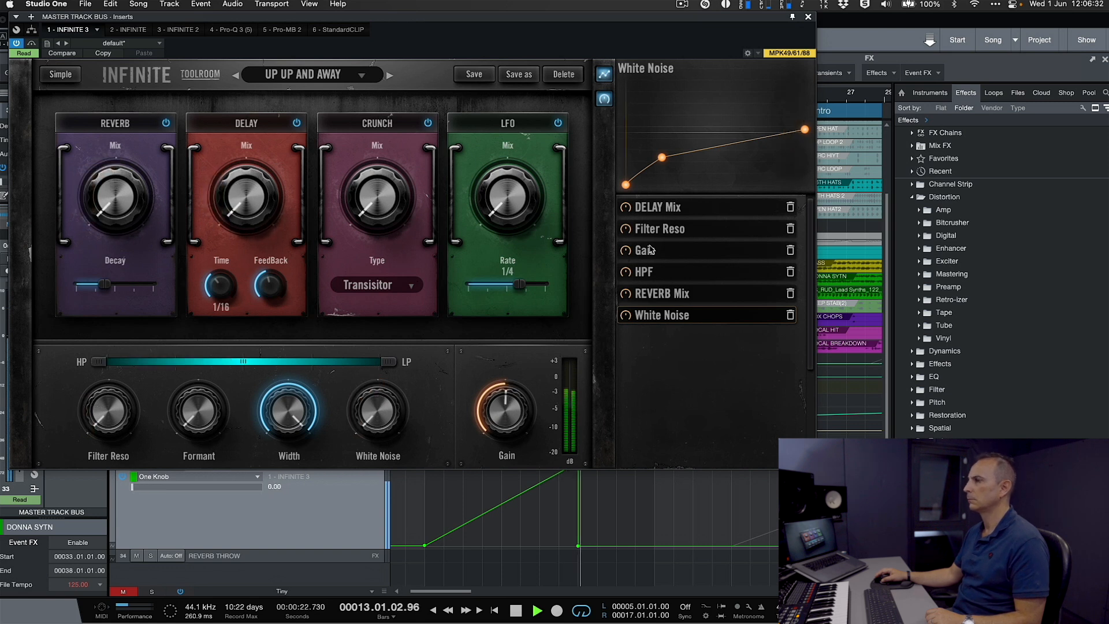
key("space")
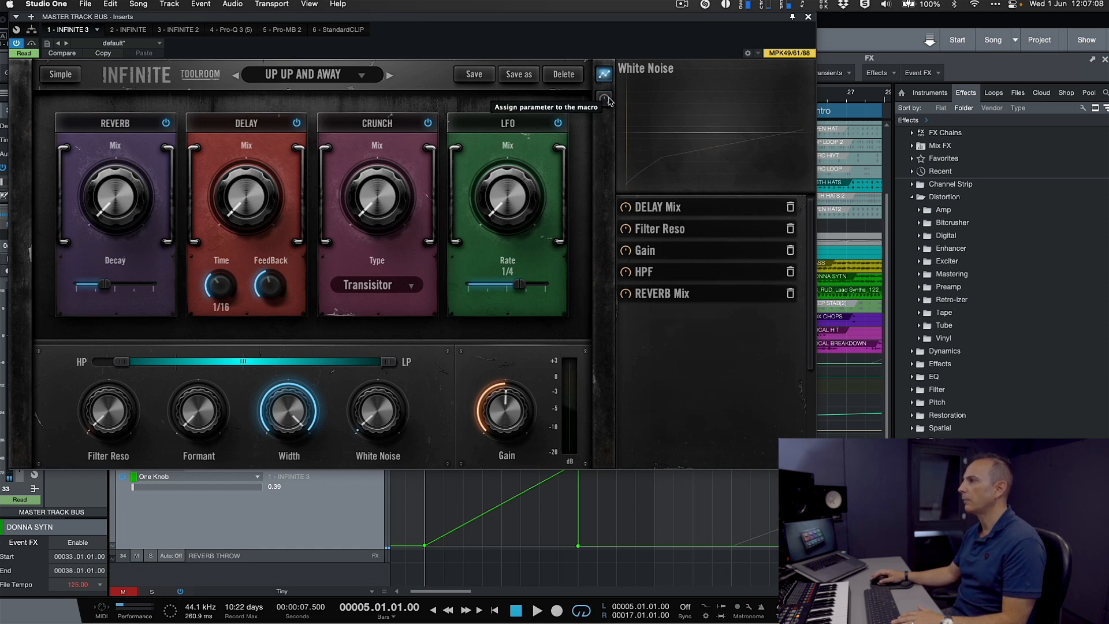
- Remove the DELAY Mix, Filter Reso, Gain, HPF and REVERB Mix parameters from the macro setup
left_click(605, 76)
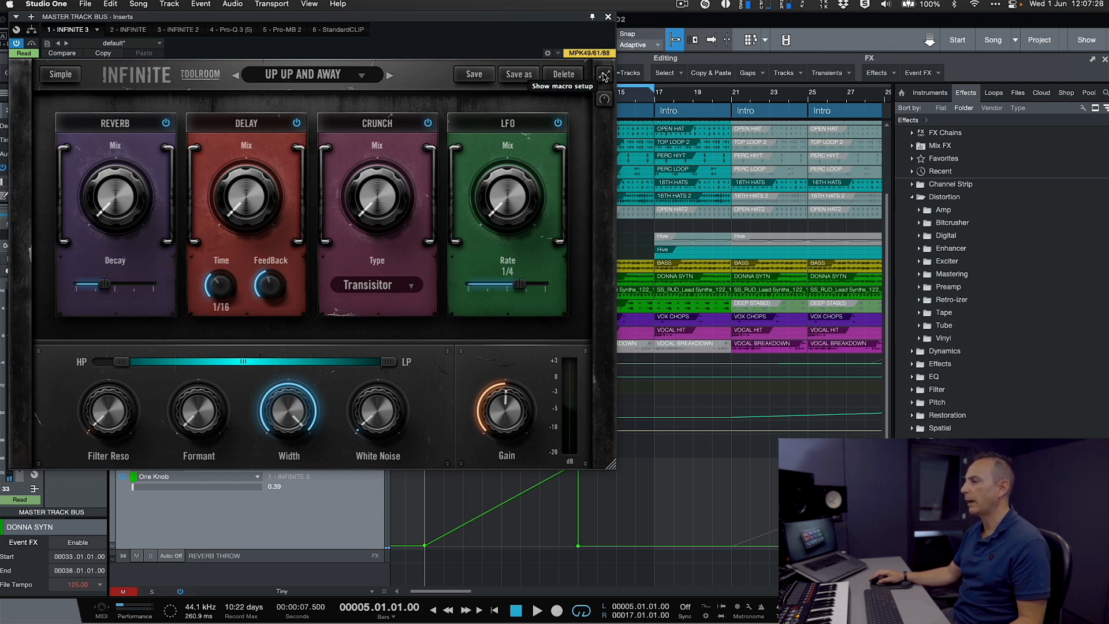
left_click(604, 77)
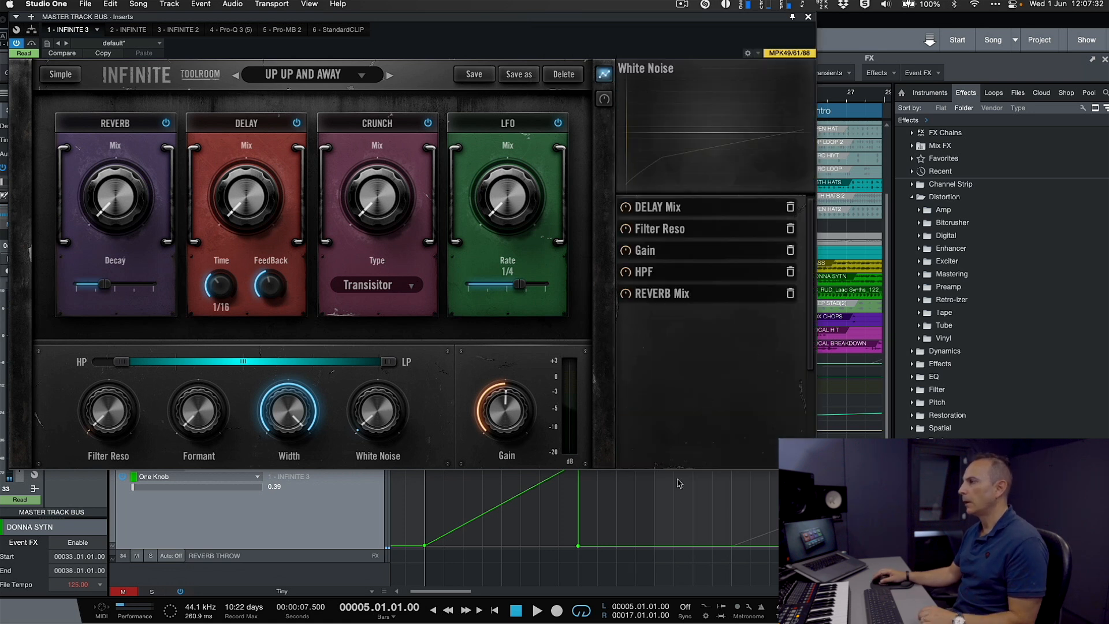
left_click(791, 207)
left_click(791, 207)
left_click(790, 208)
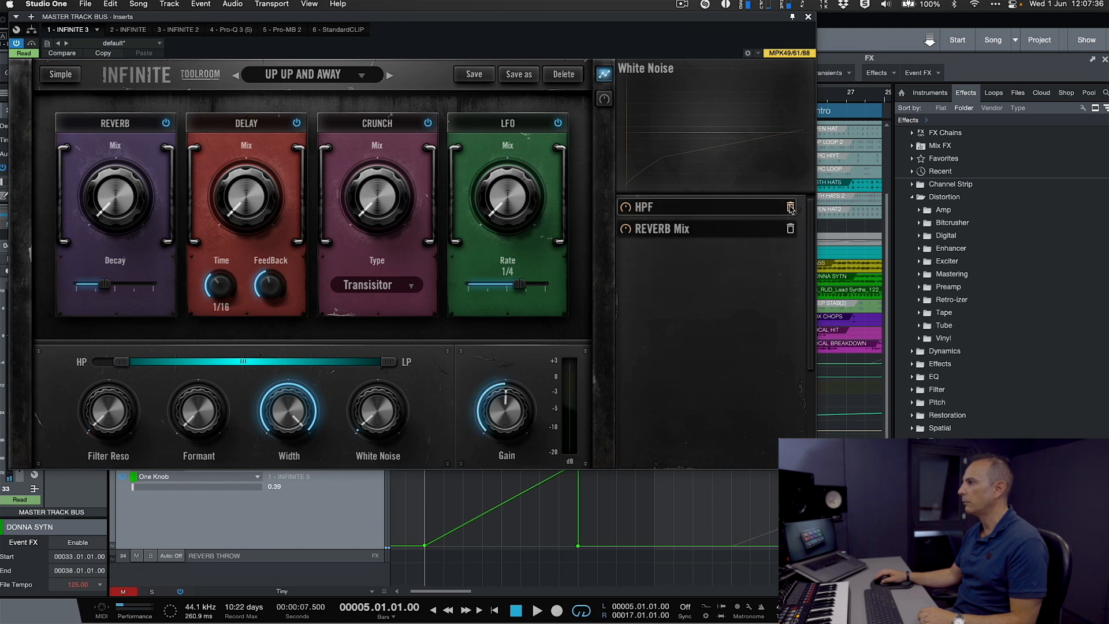
left_click(790, 207)
left_click(790, 207)
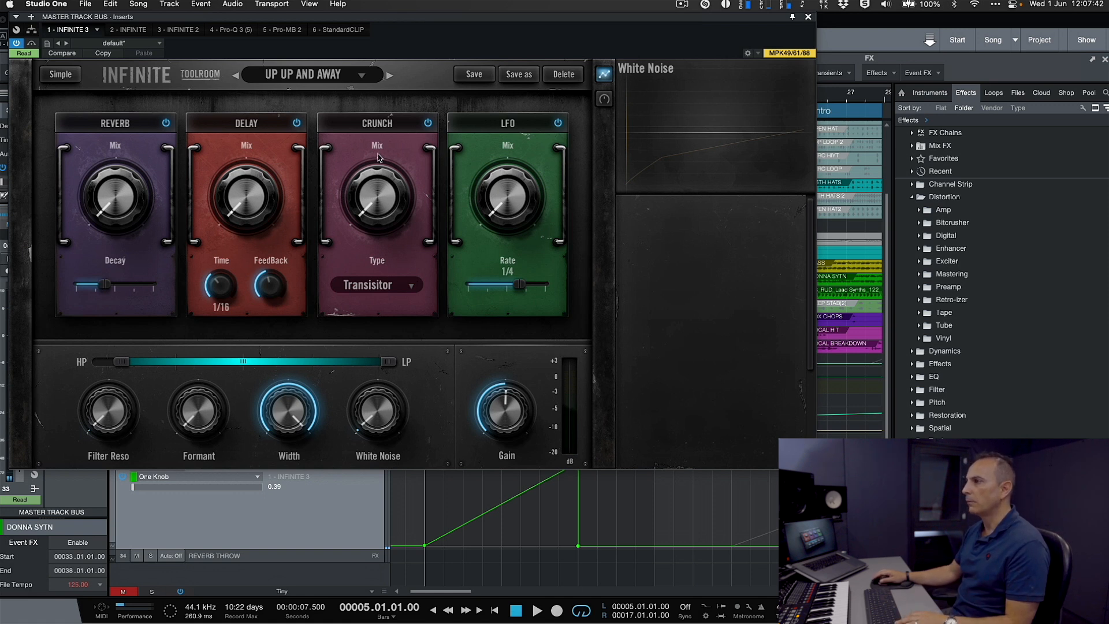
- Lower the high-pass filter to its minimum position
mouse_move(392, 125)
left_mouse_down()
mouse_move(171, 113)
mouse_move(403, 114)
left_mouse_up()
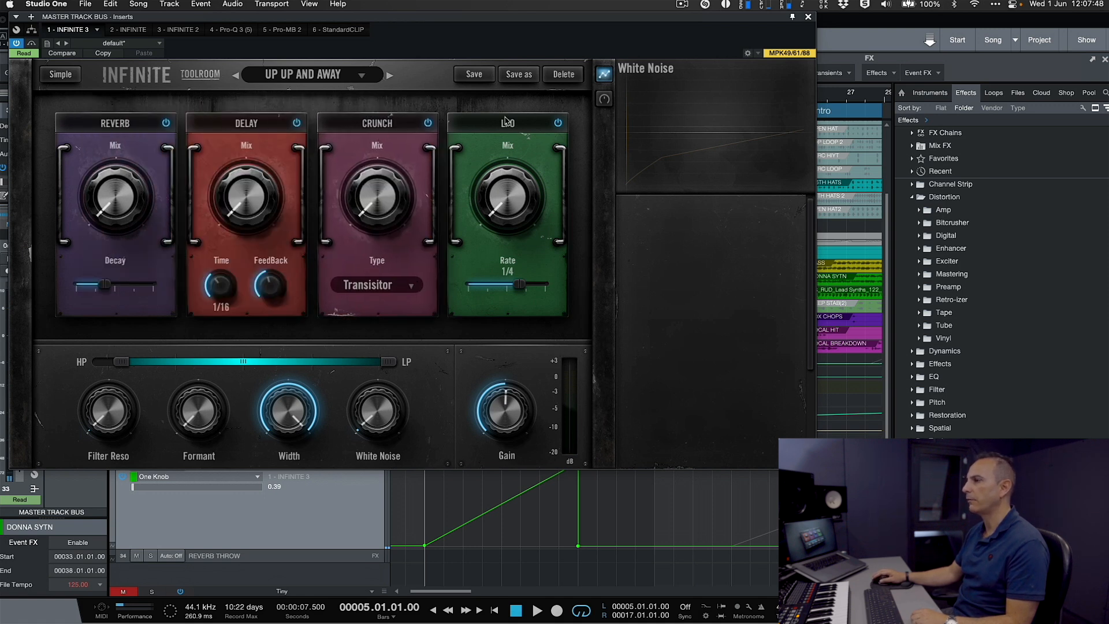
left_click_drag(504, 126, 570, 121)
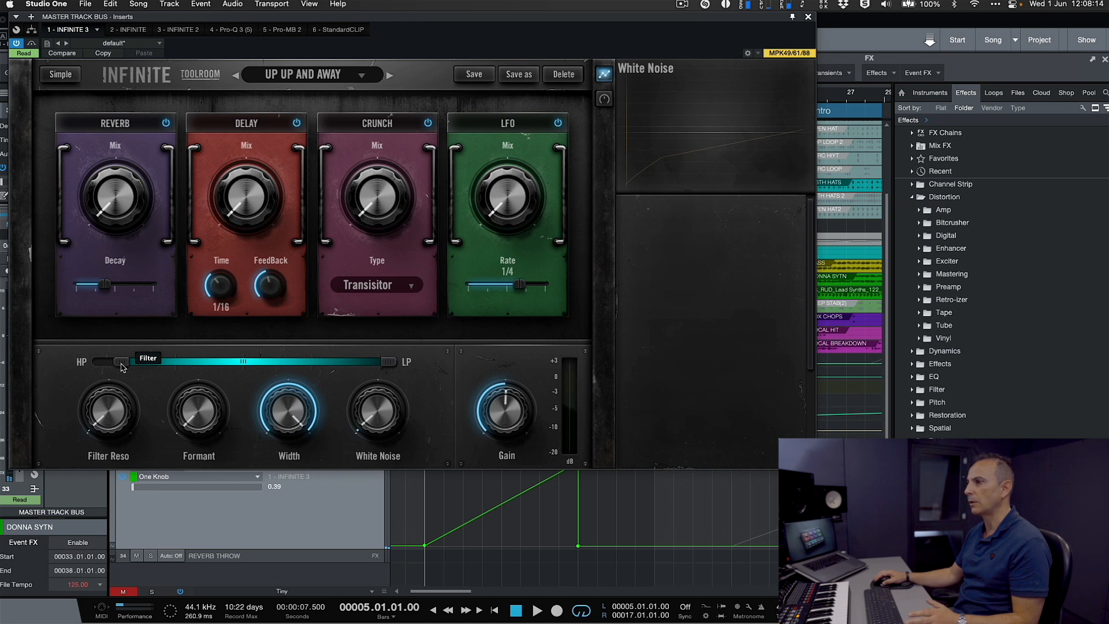
left_click_drag(121, 365, 83, 371)
left_click_drag(124, 418, 108, 451)
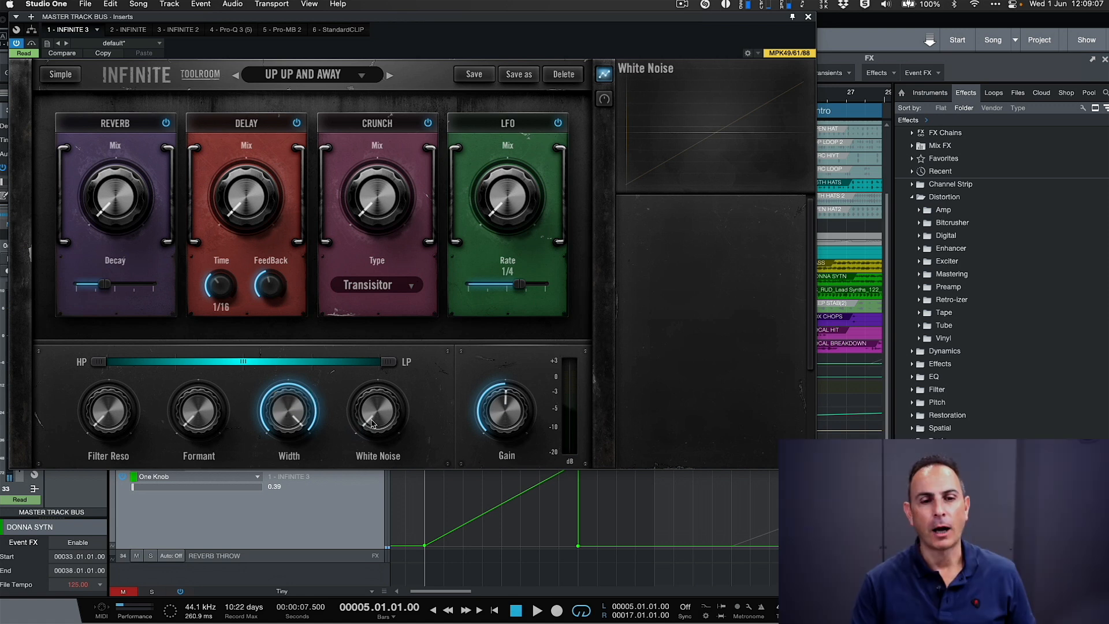
mouse_move(377, 416)
left_mouse_down()
mouse_move(385, 347)
mouse_move(389, 430)
left_mouse_up()
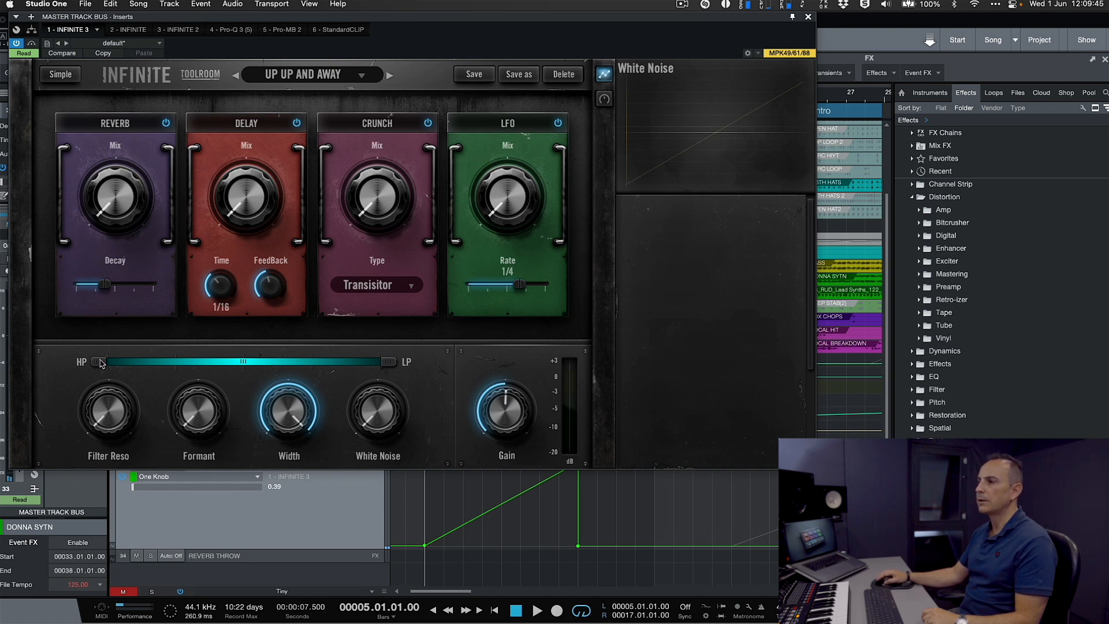
- Select the high-pass filter (HPF) parameter and assign it to the macro
mouse_move(101, 363)
left_mouse_down()
mouse_move(243, 363)
mouse_move(94, 363)
left_mouse_up()
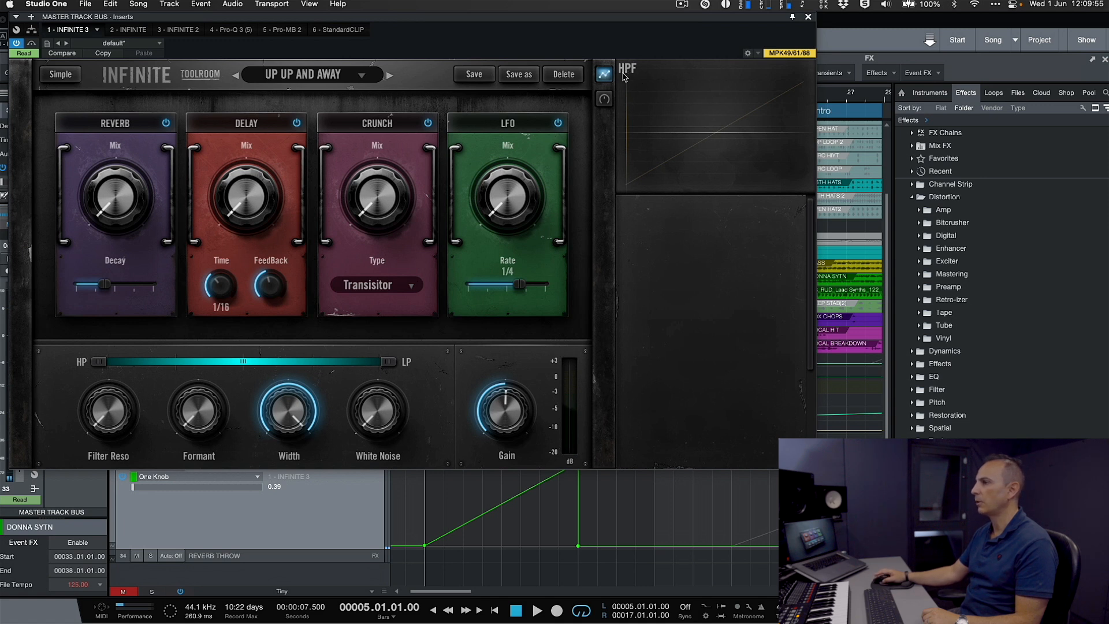
left_click_drag(388, 370, 409, 361)
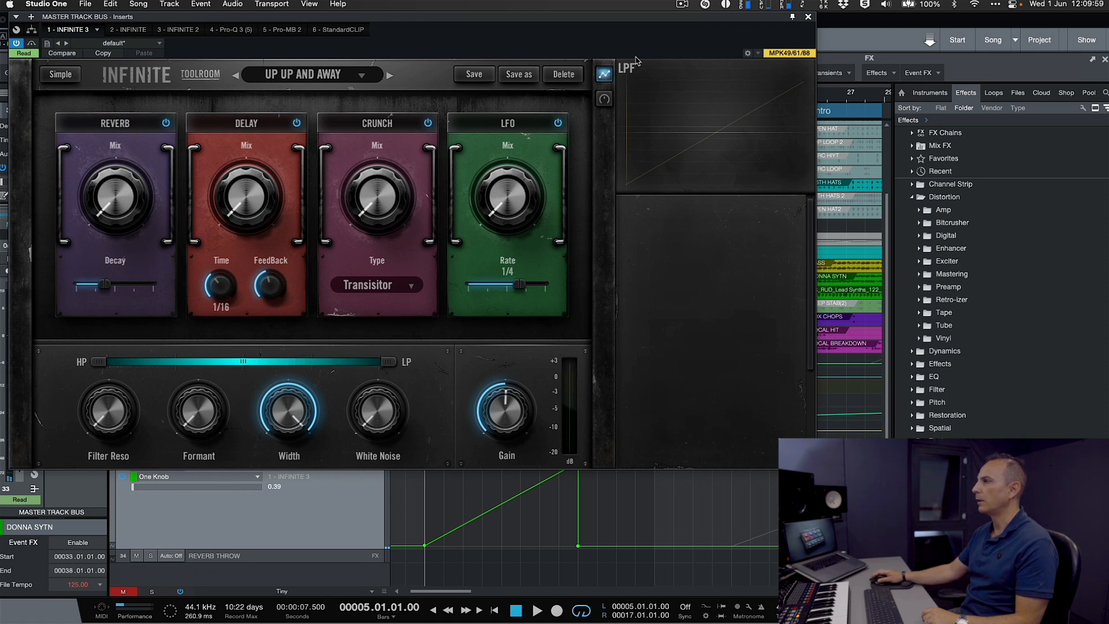
left_click(97, 364)
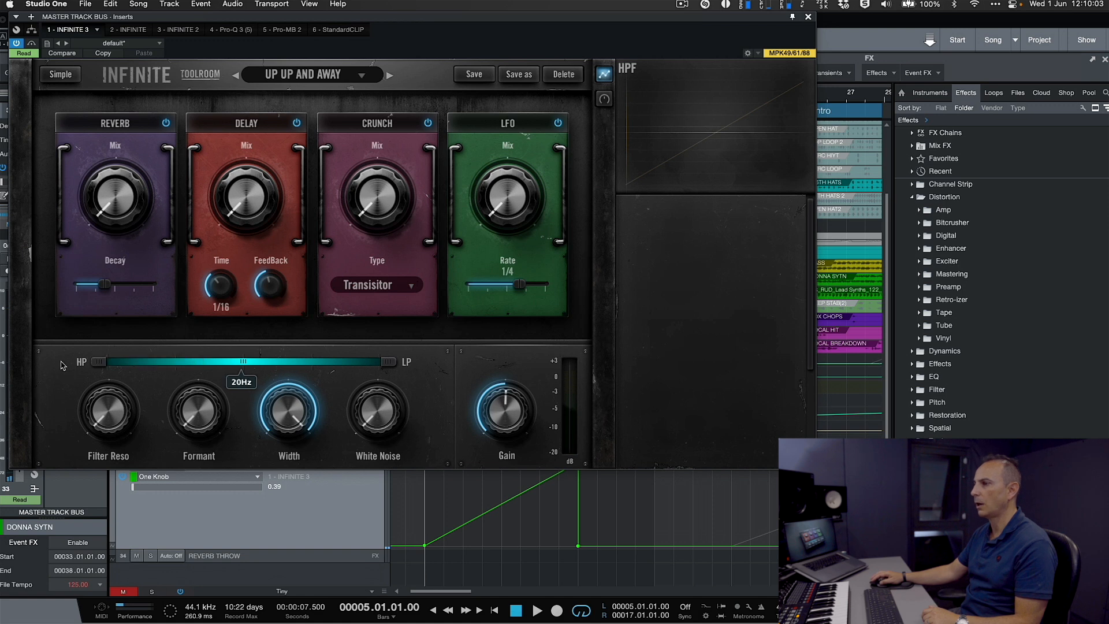
left_click(605, 101)
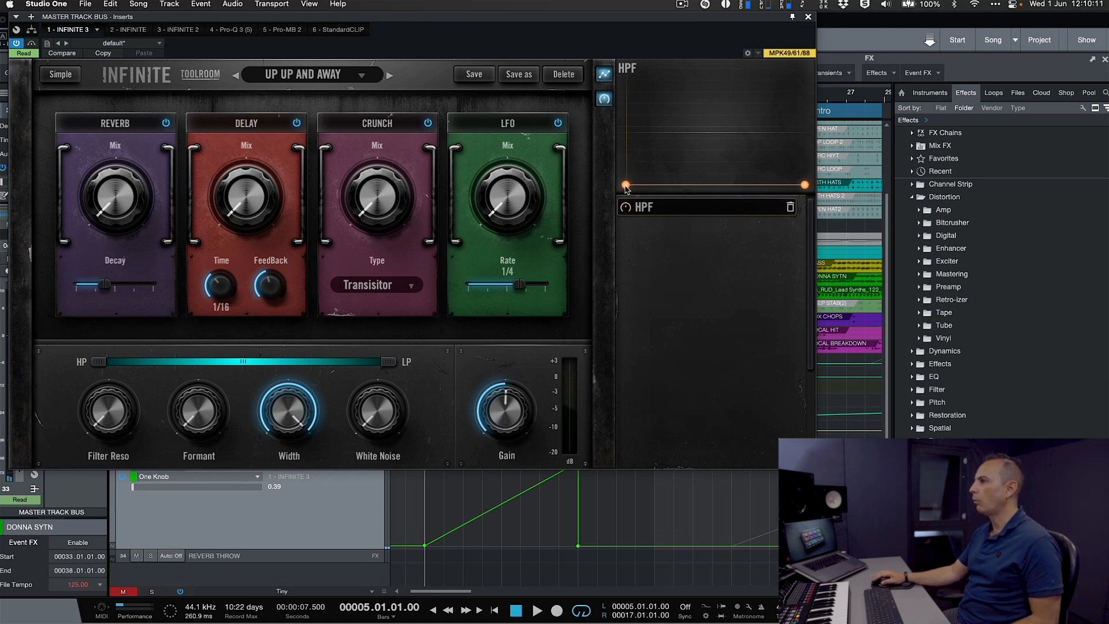
- Shape the HPF macro curve into a straight rise from the minimum at its start to the maximum at its end
mouse_move(627, 185)
left_mouse_down()
mouse_move(621, 196)
mouse_move(625, 169)
mouse_move(621, 197)
left_mouse_up()
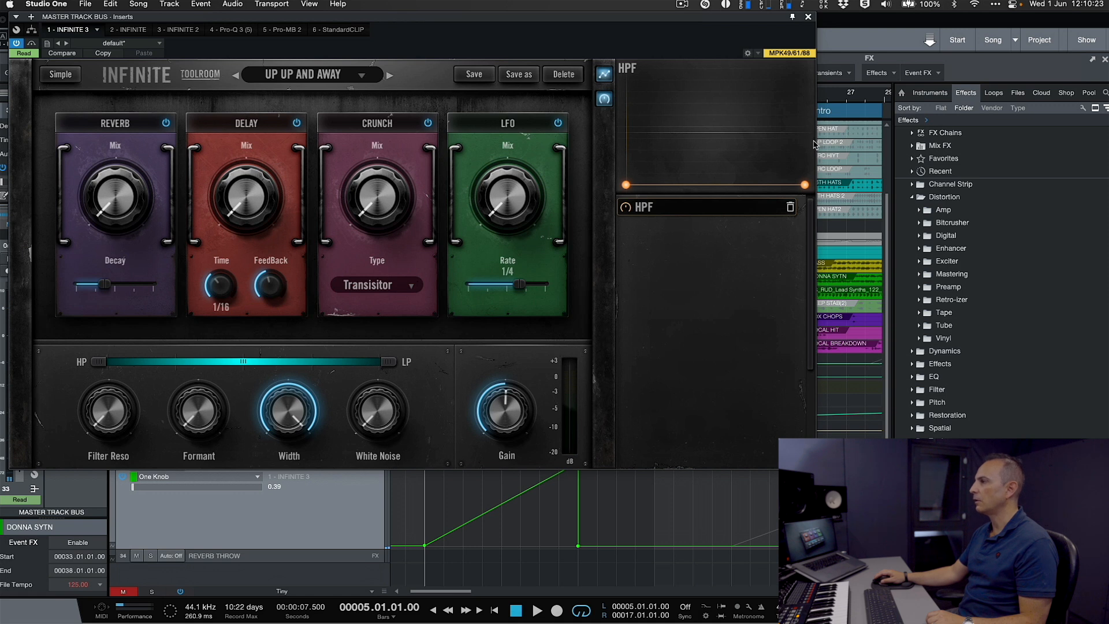
mouse_move(805, 185)
left_mouse_down()
mouse_move(805, 99)
mouse_move(805, 185)
left_mouse_up()
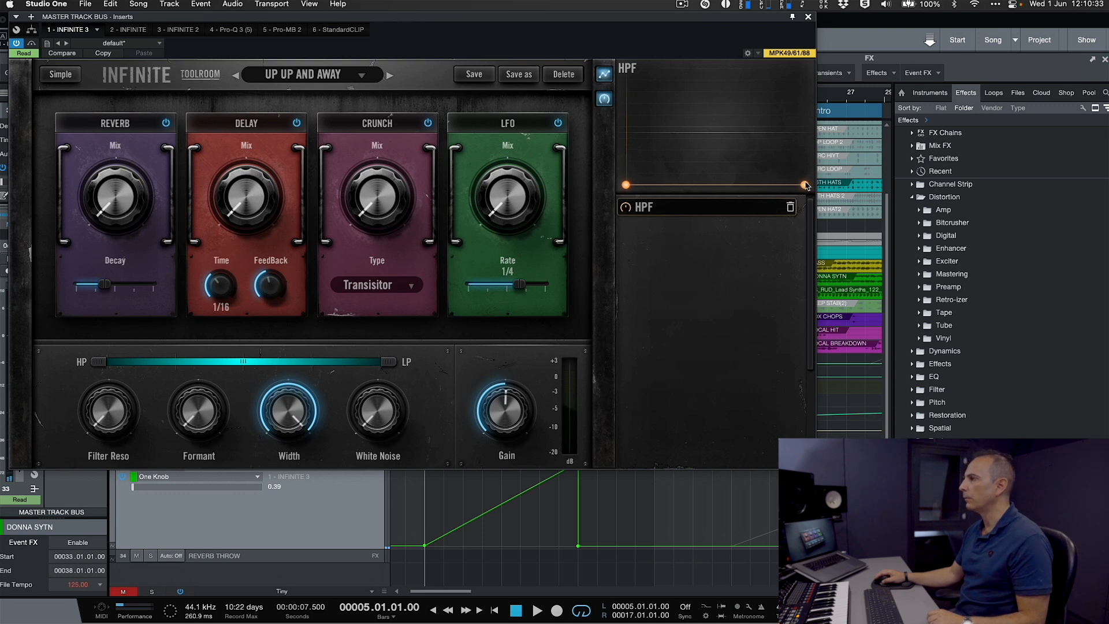
left_click_drag(627, 186, 625, 81)
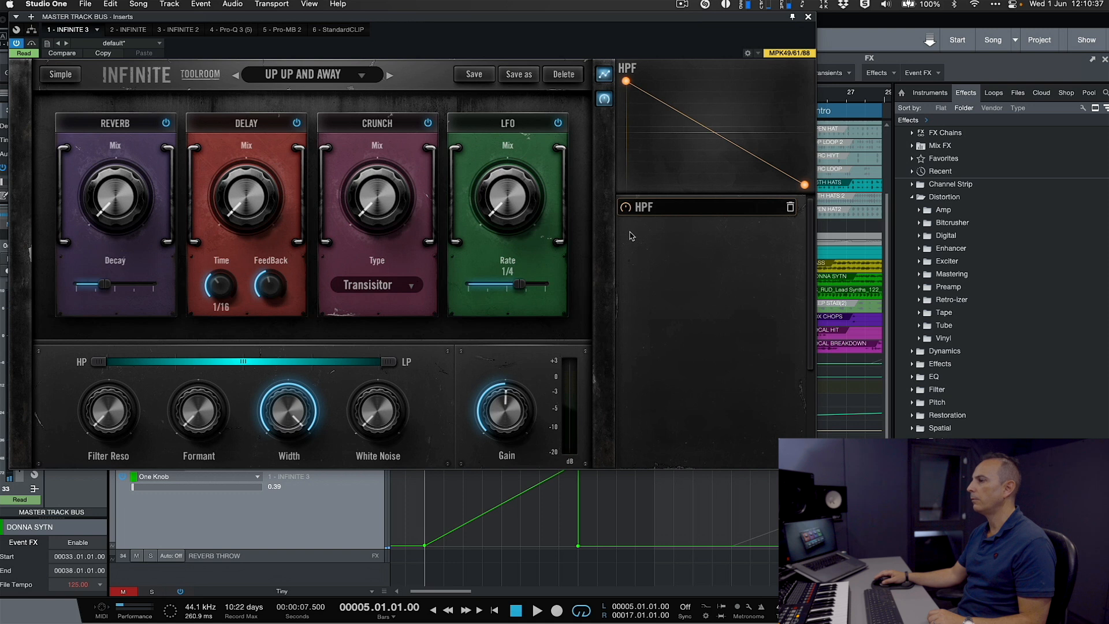
left_click_drag(628, 81, 805, 81)
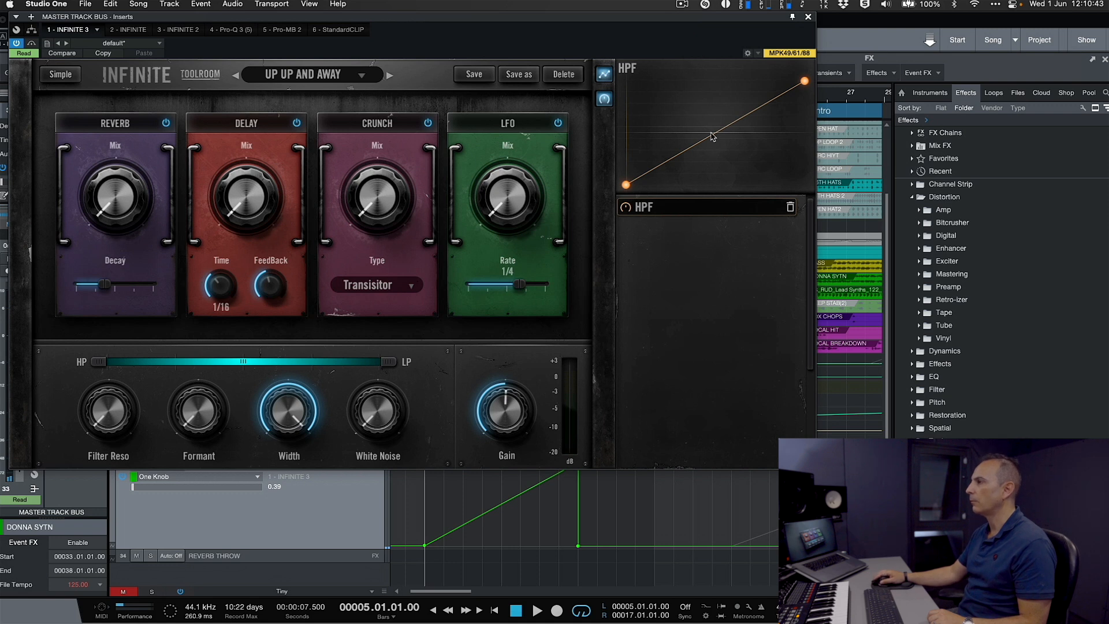
- Try a steep HPF macro curve peaking near its middle, play it back, and remove the added point
left_click_drag(715, 137, 700, 86)
left_click_drag(667, 139, 717, 81)
key("space")
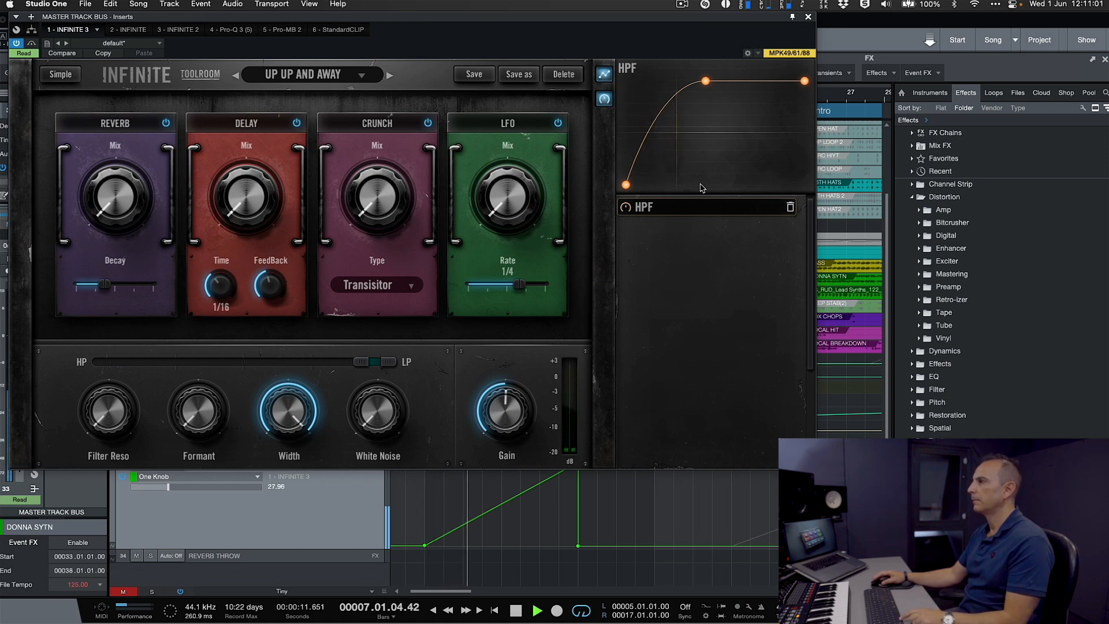
key("space")
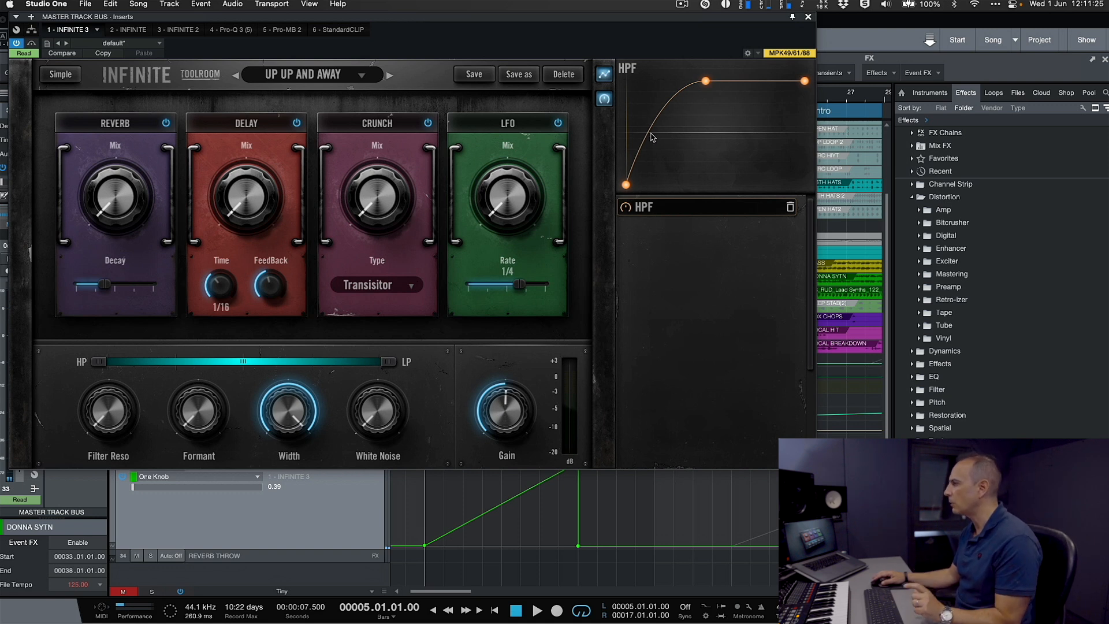
double_click(706, 81)
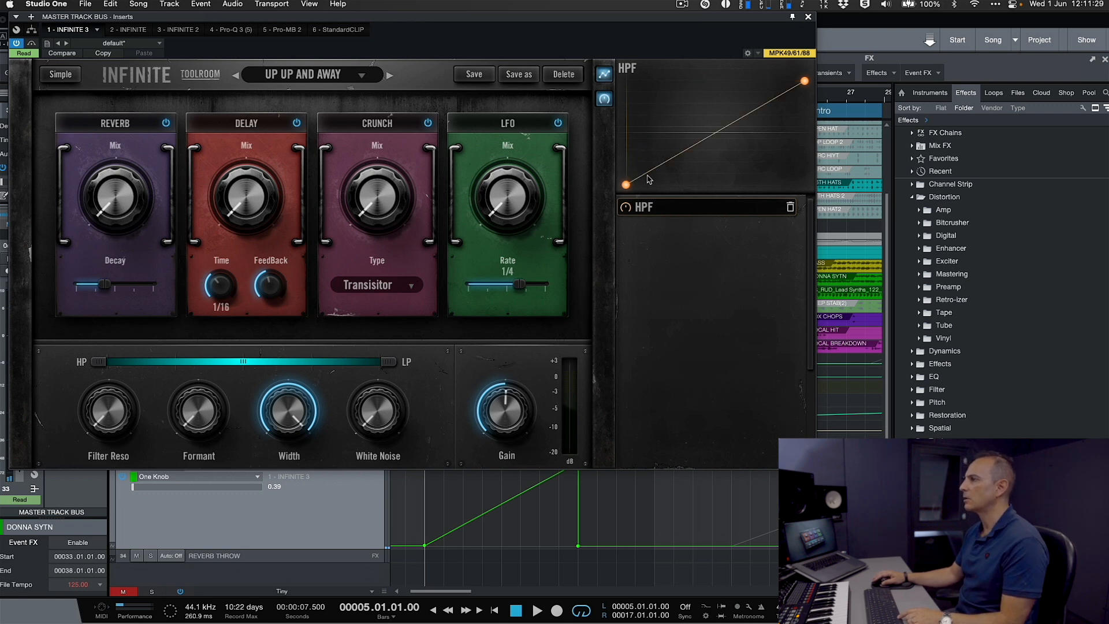
- Lower the end point of the HPF macro curve to about three quarters of full height and play back the build
left_click_drag(805, 81, 805, 109)
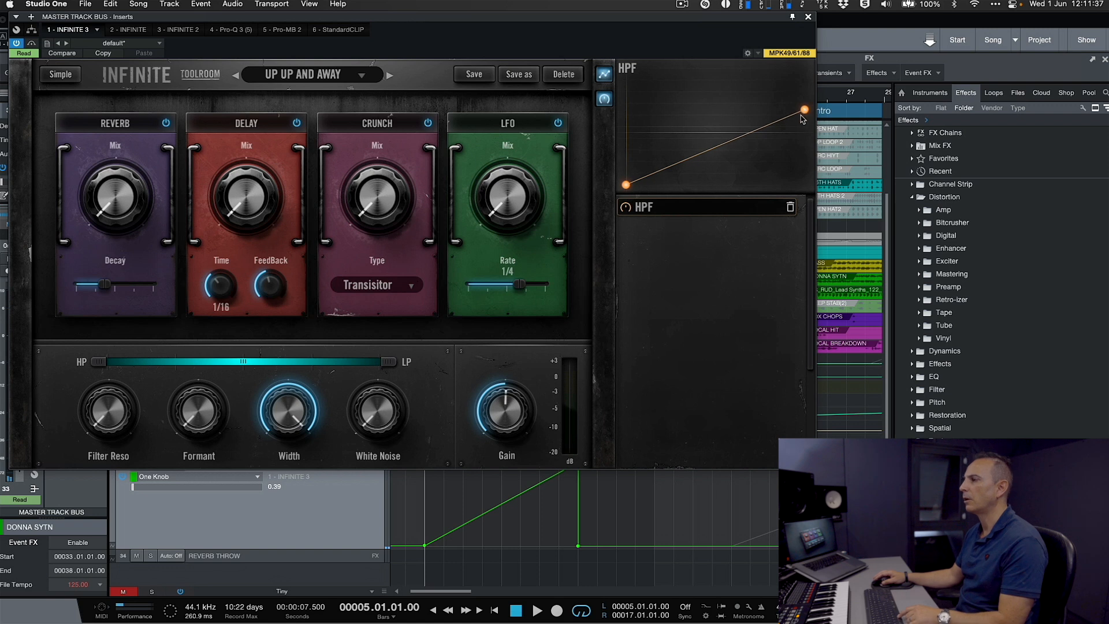
key("space")
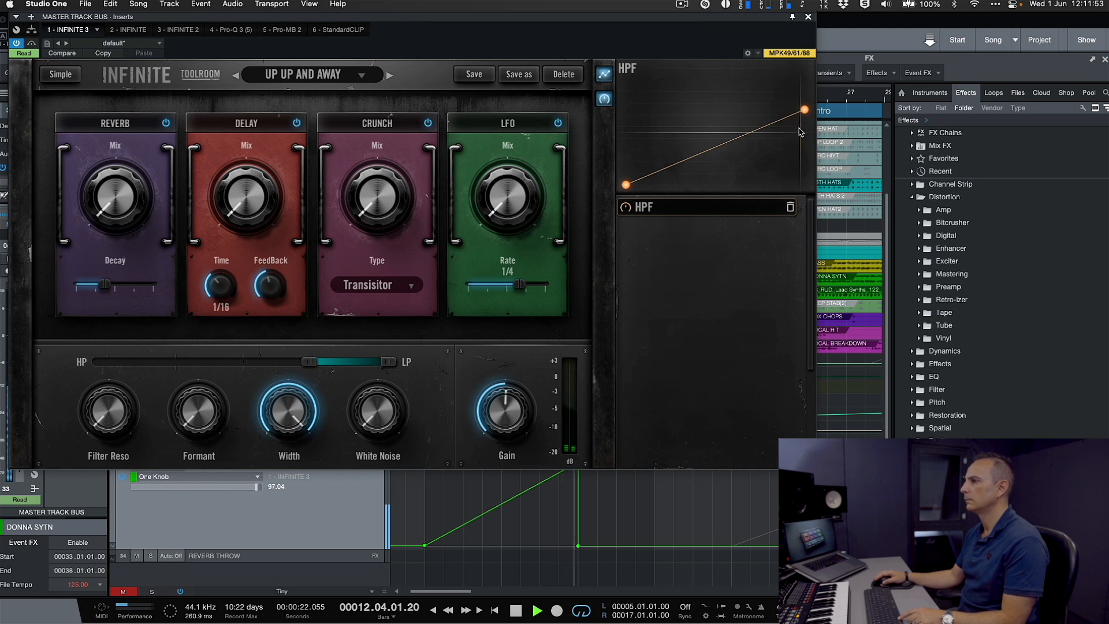
key("space")
- Lower the HPF curve's end point to about half height, bend the curve into a slow-starting rise, and play it back
left_click_drag(804, 110, 805, 129)
left_click_drag(717, 161, 724, 170)
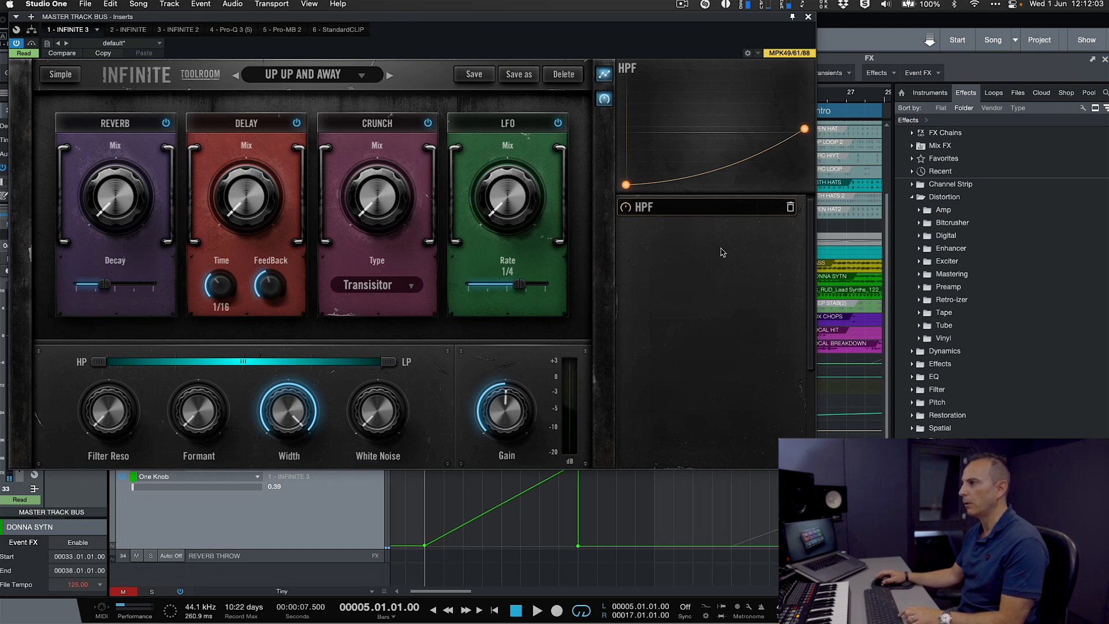
key("space")
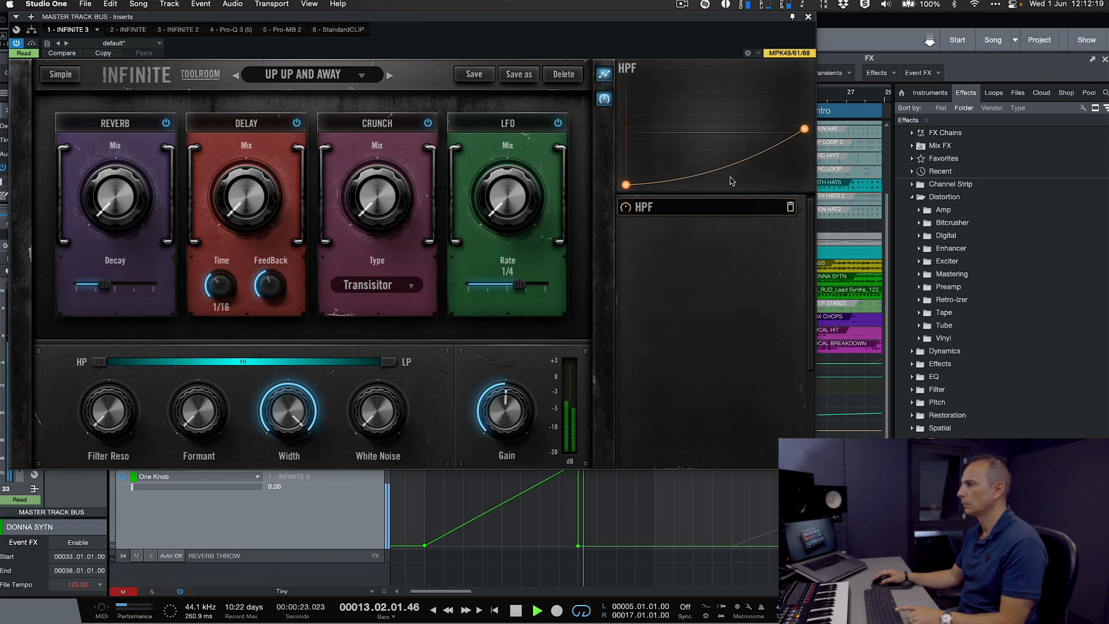
key("space")
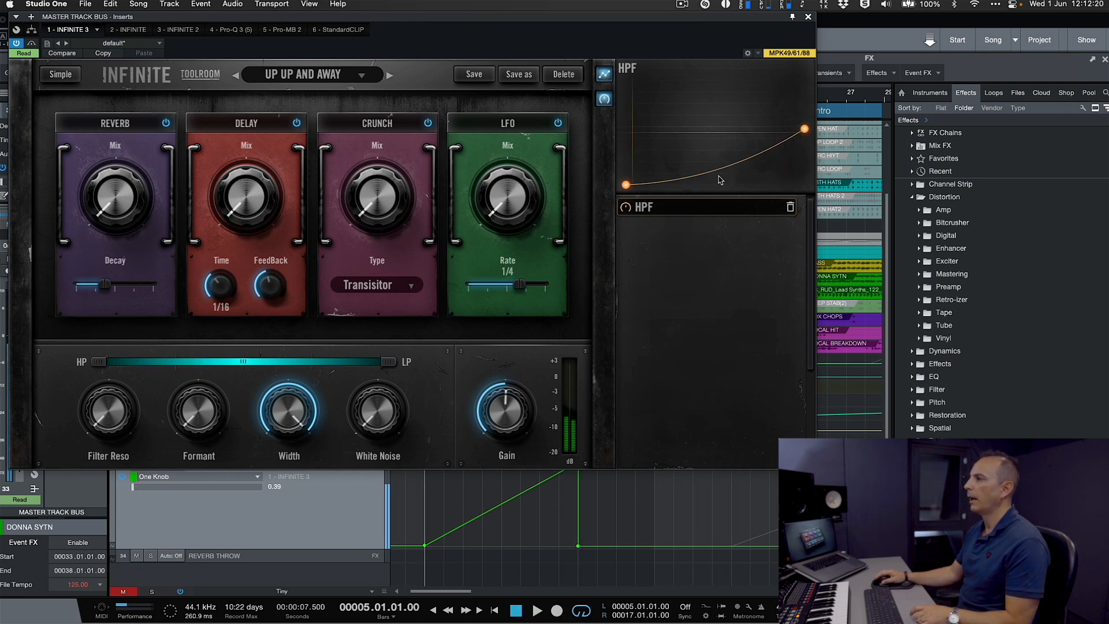
- Add a point at the HPF curve's start so it jumps to about a quarter height before rising linearly, and audition it
left_click(657, 185)
left_click_drag(657, 185, 626, 182)
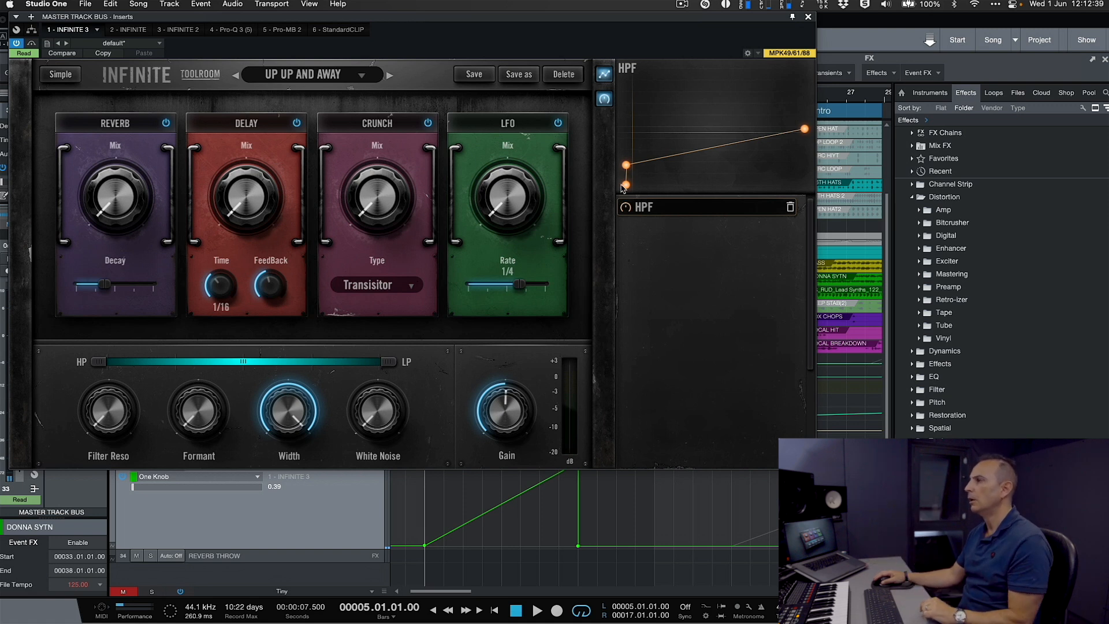
left_click(627, 164)
left_click_drag(628, 167, 624, 164)
key("space")
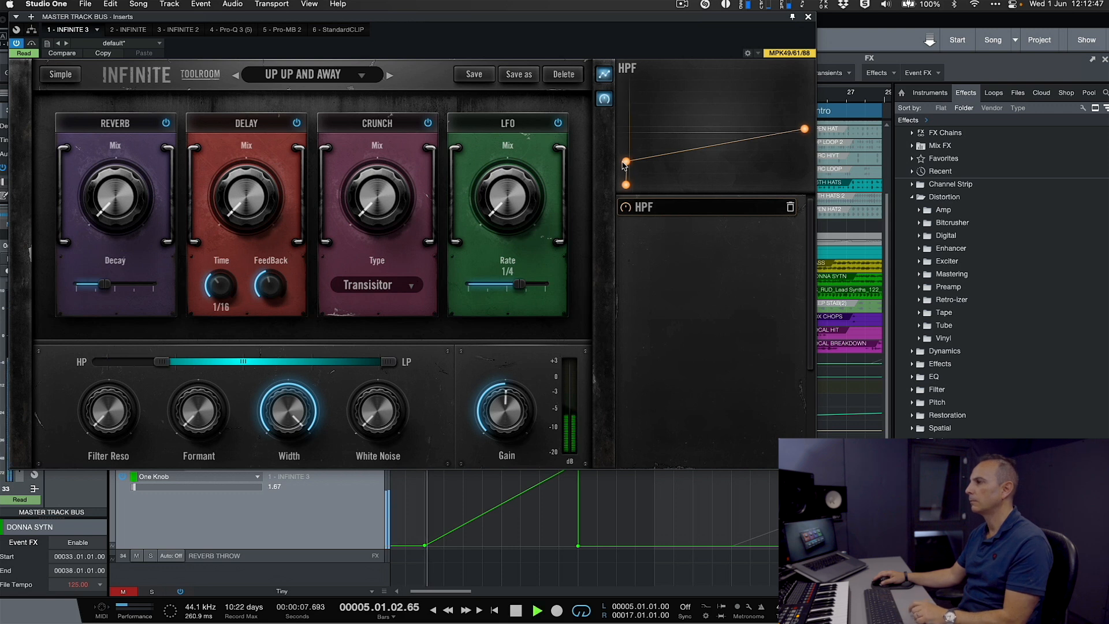
key("space")
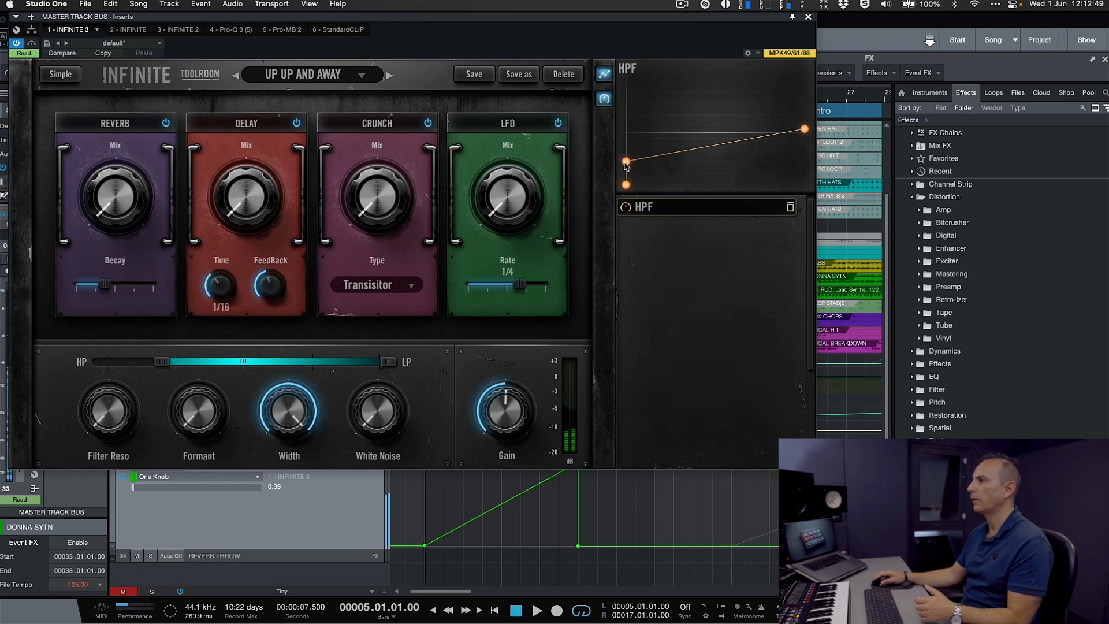
- Remove the added point from the start of the HPF curve and set the reverb decay to about half
left_click_drag(624, 163, 649, 179)
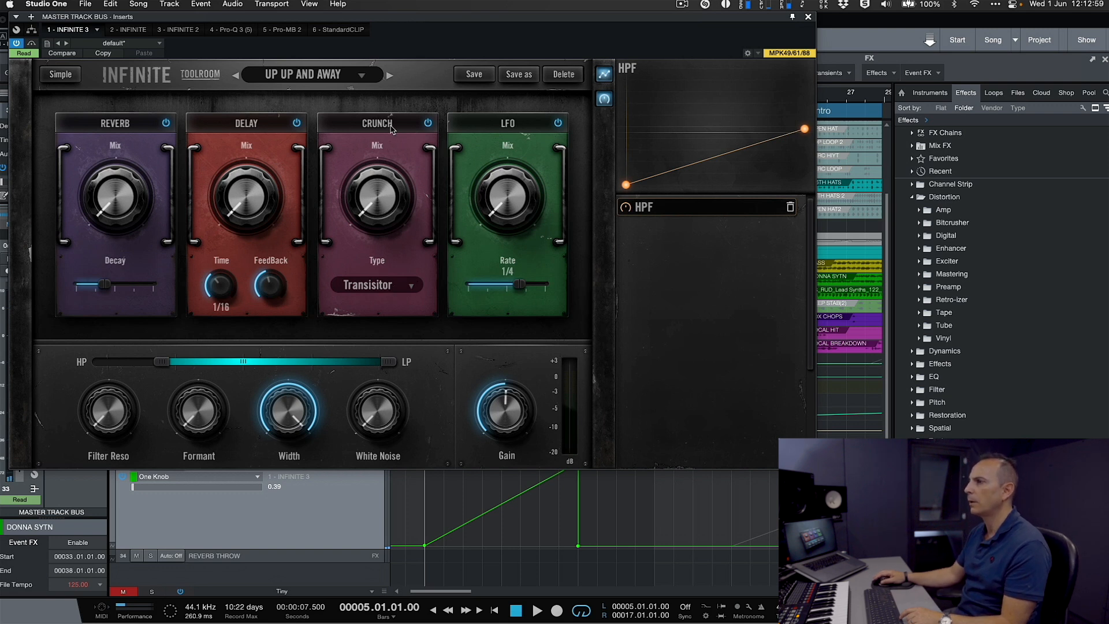
mouse_move(386, 132)
left_mouse_down()
mouse_move(300, 132)
mouse_move(377, 133)
left_mouse_up()
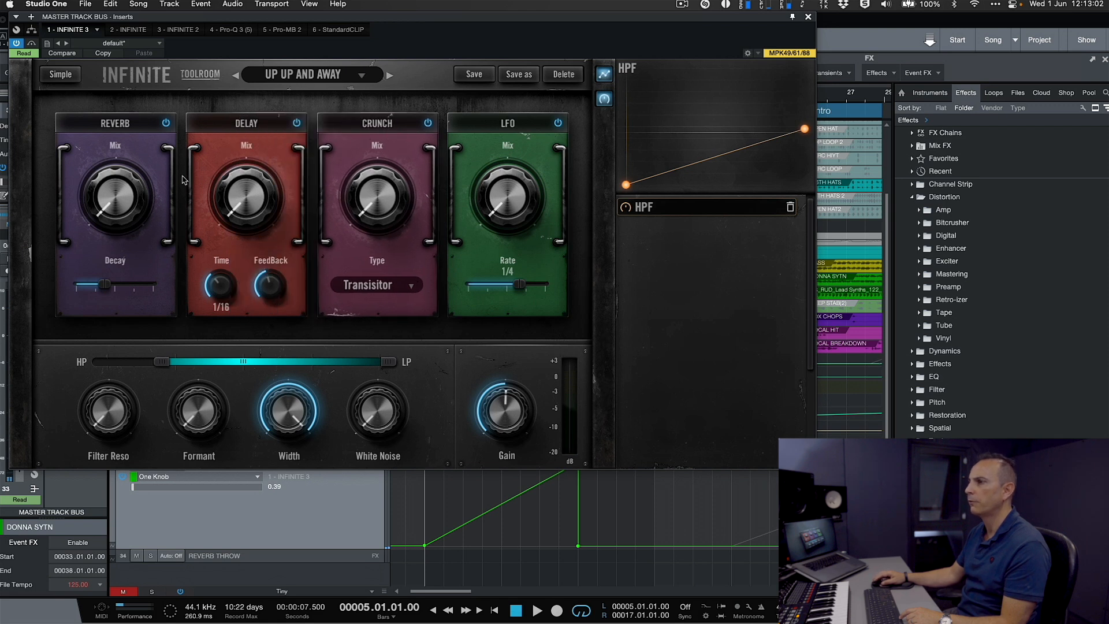
left_click(122, 203)
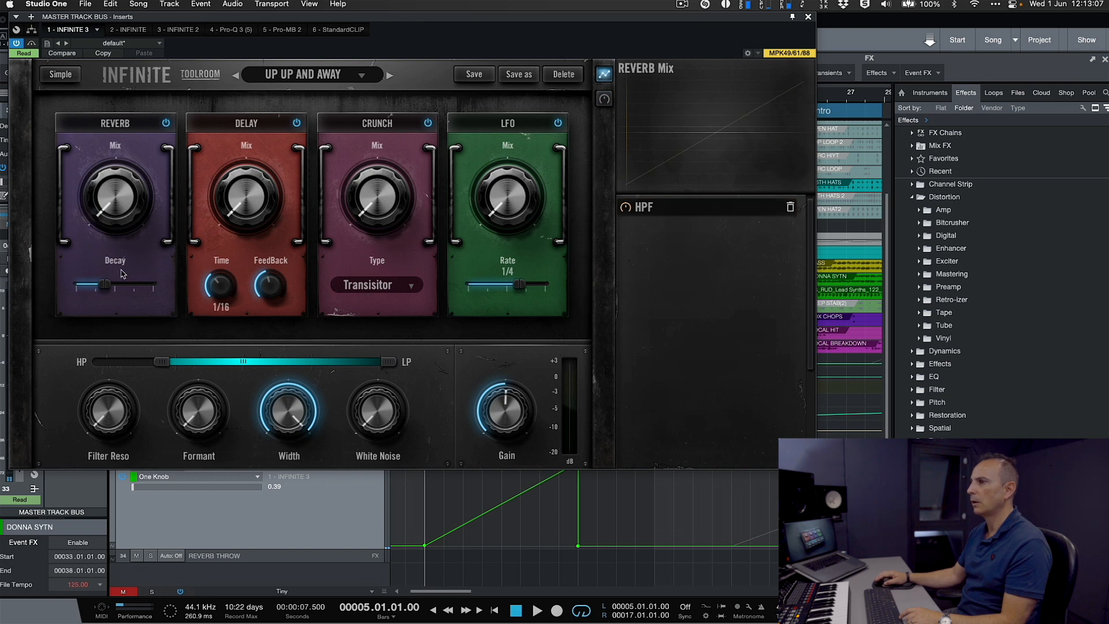
left_click_drag(110, 283, 113, 284)
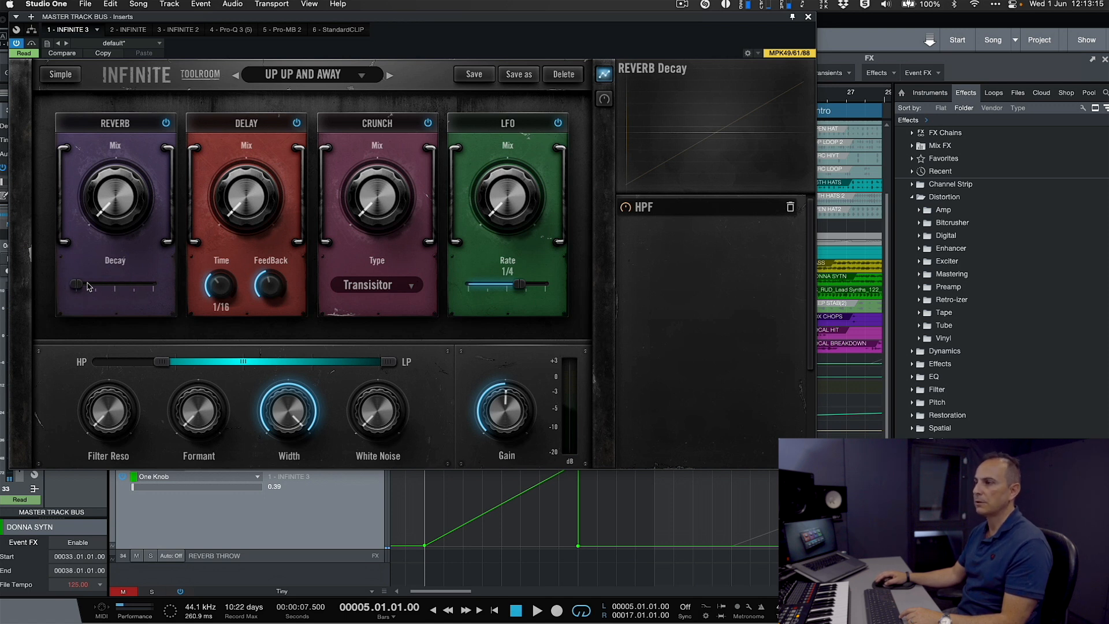
left_click_drag(80, 287, 154, 290)
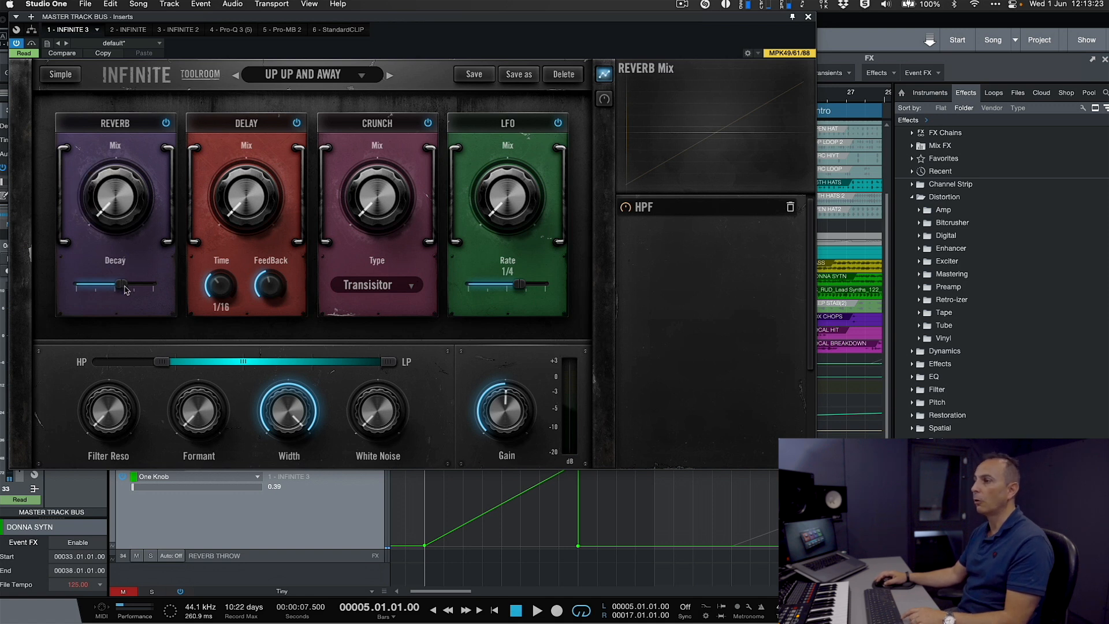
left_click_drag(121, 288, 85, 297)
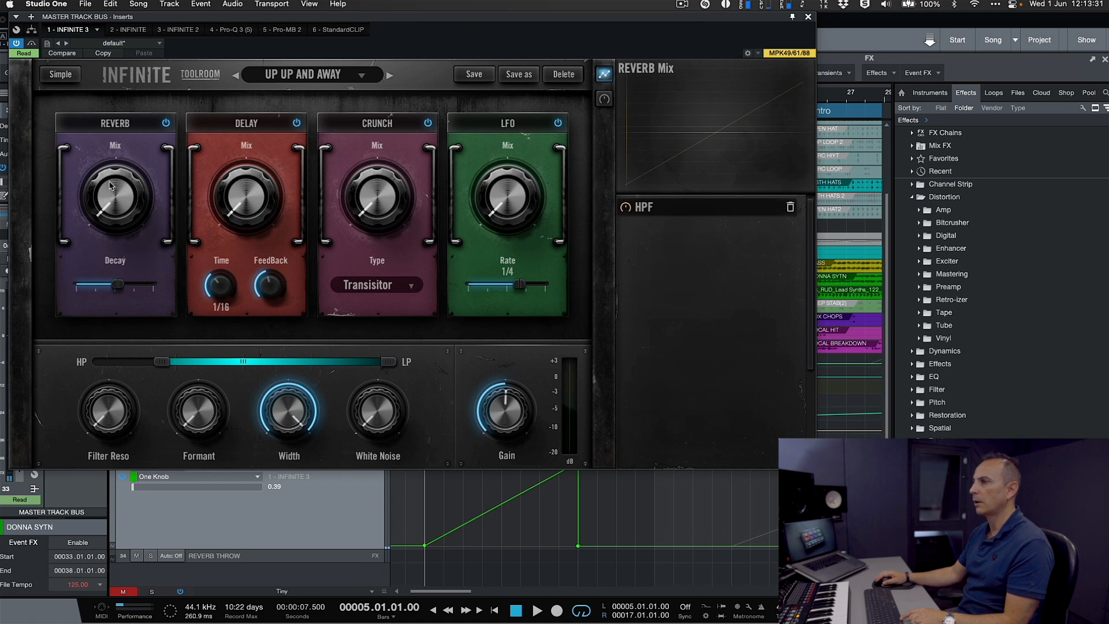
- Add Reverb Mix to the macro with a slow-starting curve rising to about half height
left_click(603, 102)
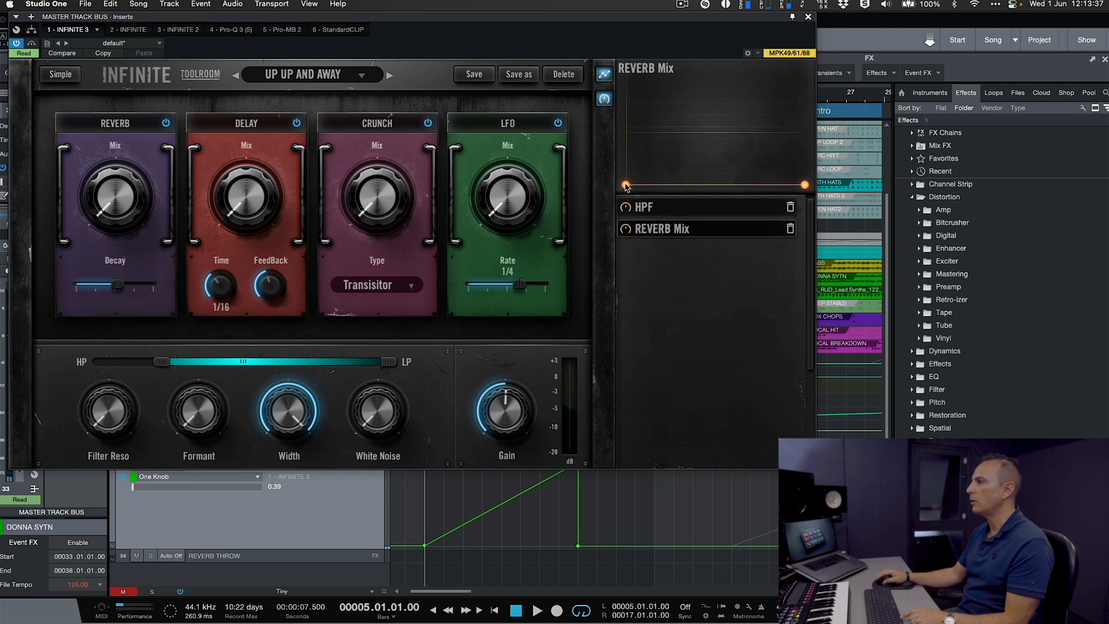
left_click_drag(805, 186, 807, 127)
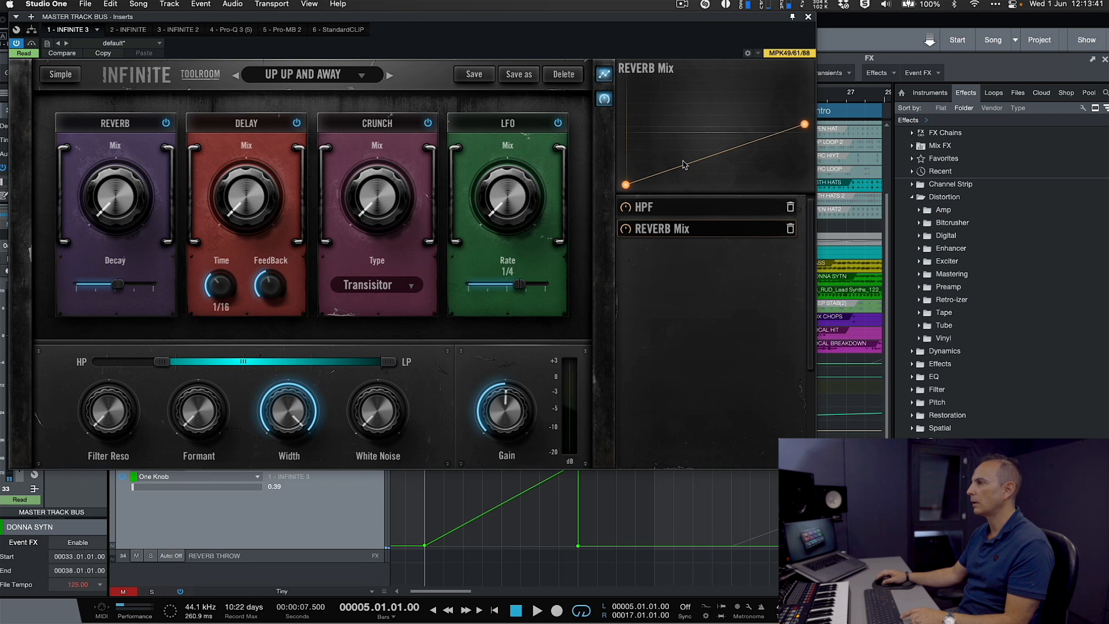
left_click_drag(721, 159, 758, 162)
left_click_drag(807, 127, 807, 132)
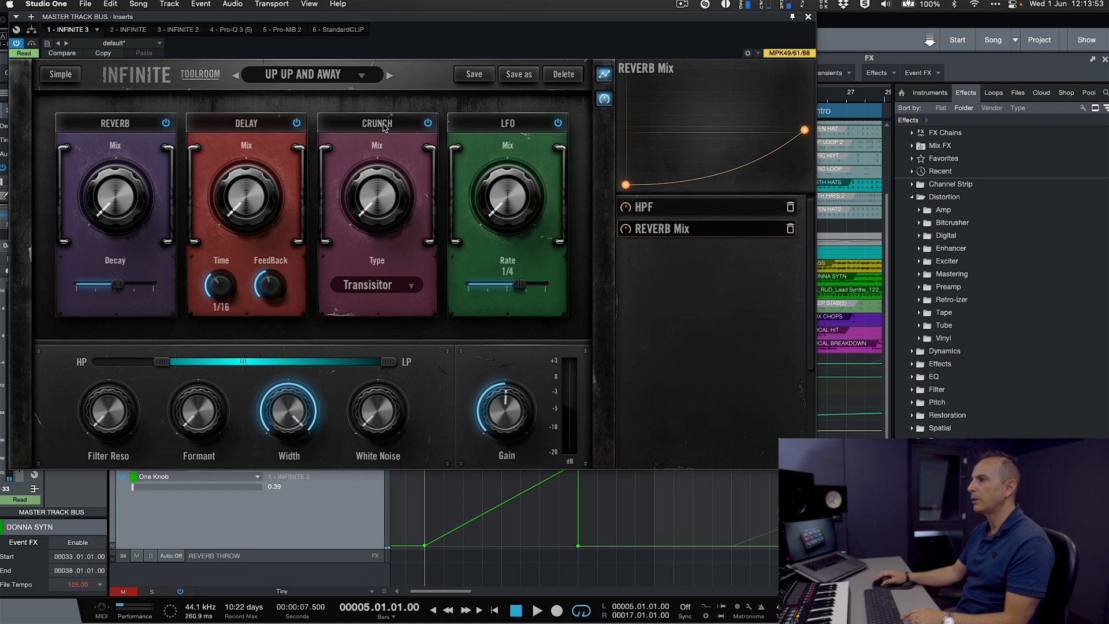
- Set the crunch type to Tape and audition it with a slow-starting Crunch Mix macro curve ending at about half height
left_click(407, 288)
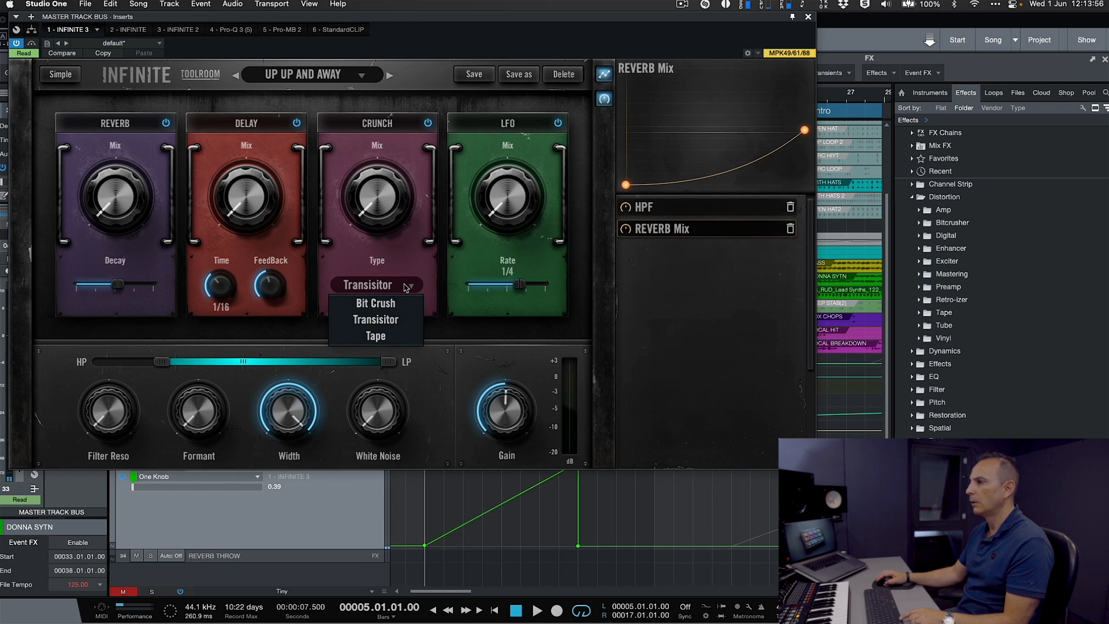
left_click(385, 337)
mouse_move(375, 210)
left_mouse_down()
mouse_move(377, 168)
mouse_move(379, 231)
left_mouse_up()
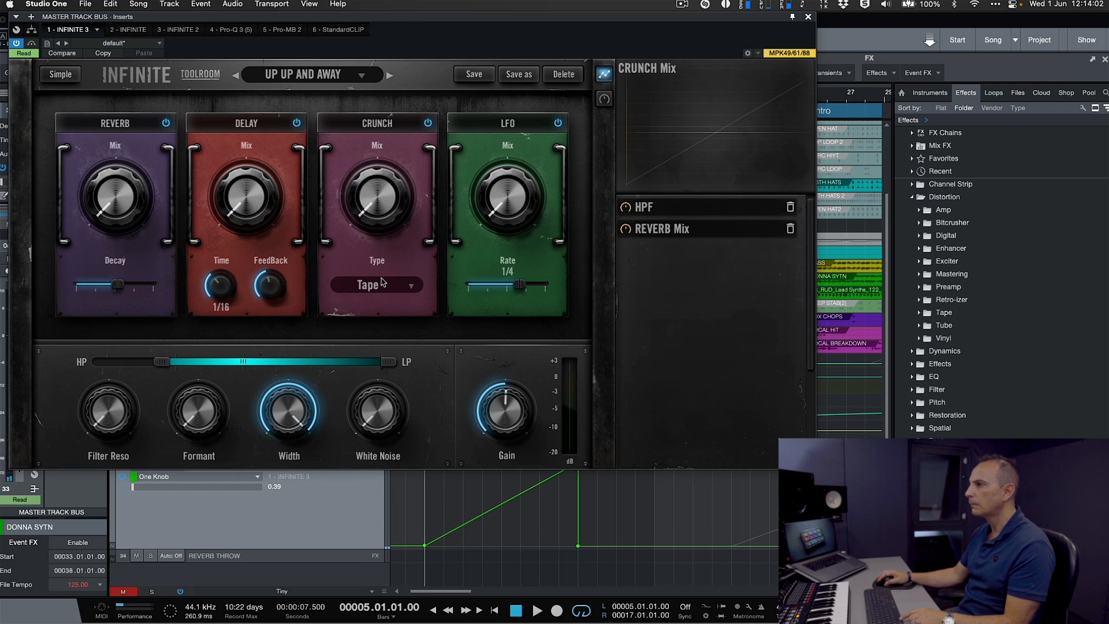
left_click(605, 99)
left_click_drag(805, 186, 808, 132)
left_click_drag(712, 156, 687, 203)
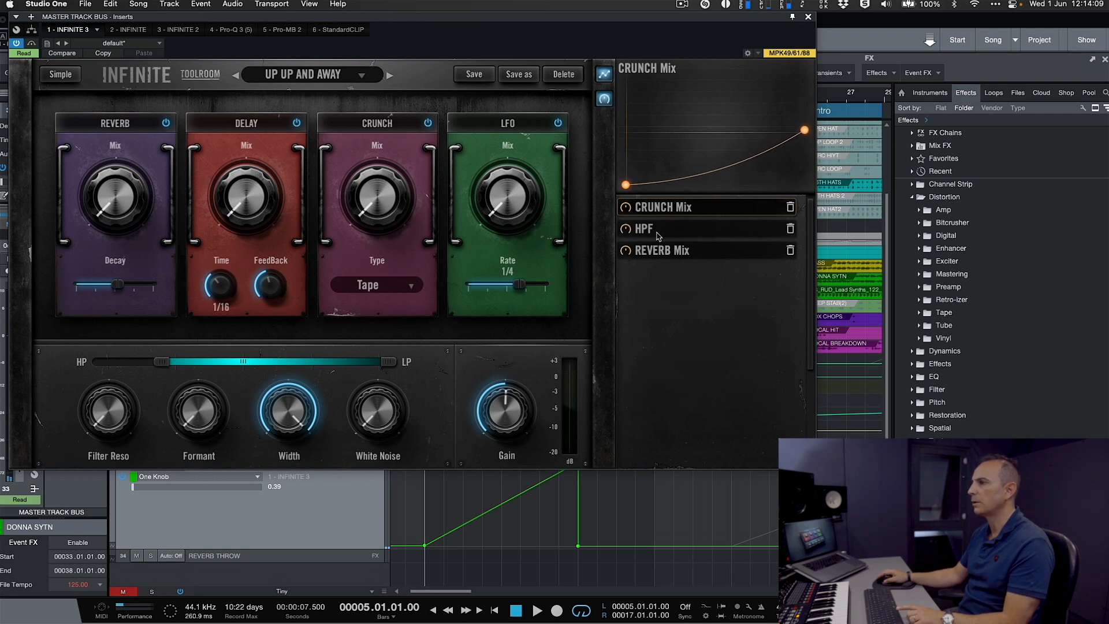
key("space")
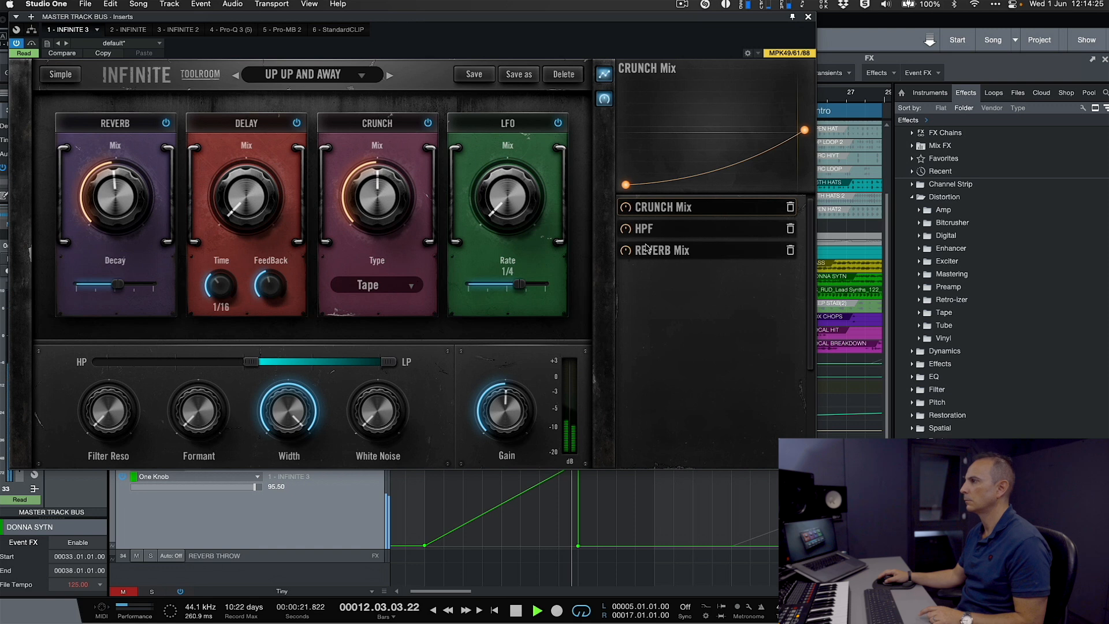
key("space")
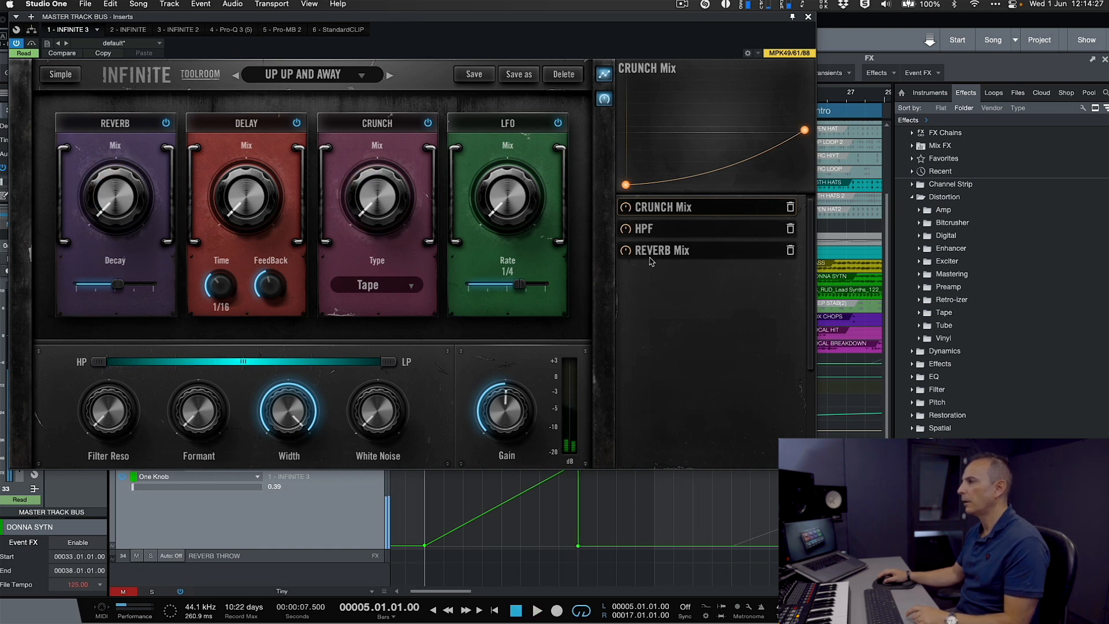
- Bend the HPF curve into a slow-starting rise ending at about 40 percent, and raise the Crunch Mix curve's end to about 80 percent
left_click(687, 228)
left_click_drag(648, 175, 717, 171)
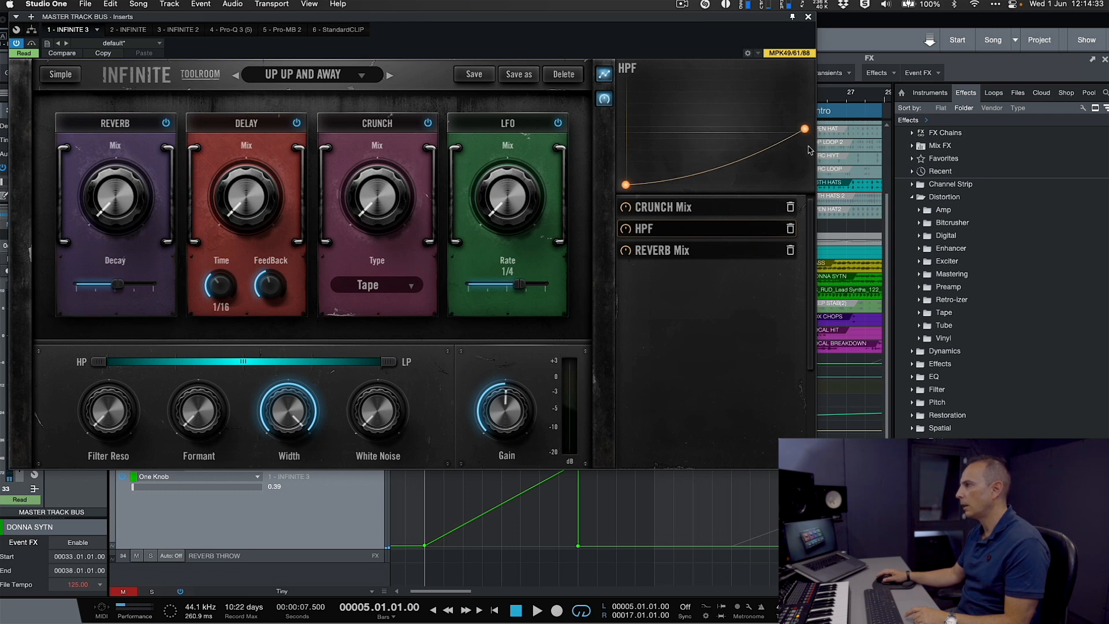
left_click_drag(803, 131, 803, 143)
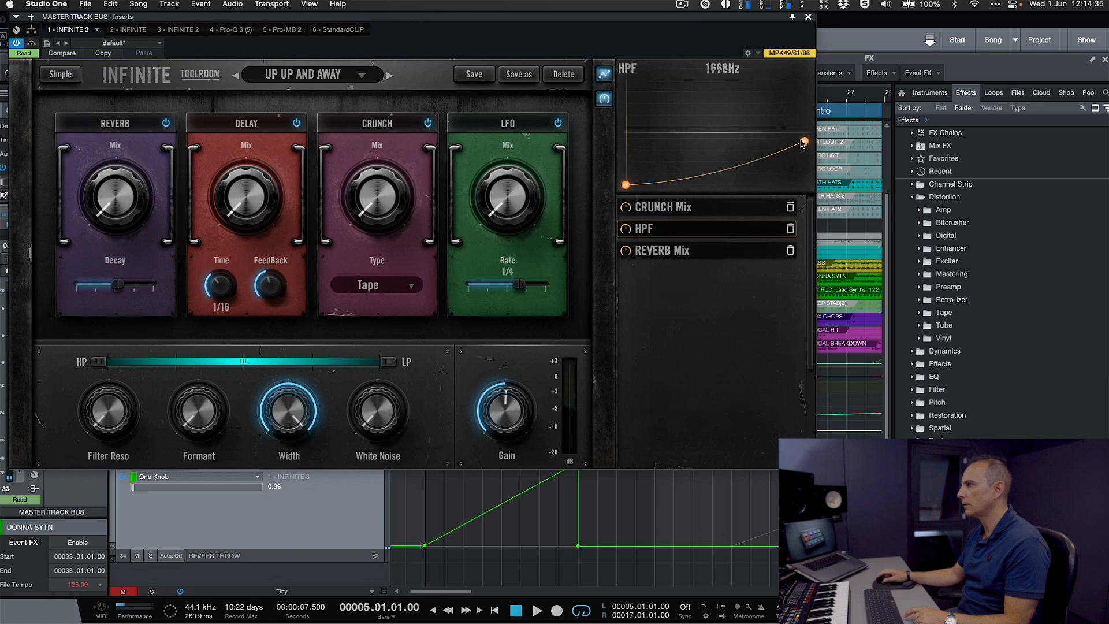
left_click(695, 208)
left_click_drag(806, 131, 805, 99)
- Add a low point about 80 percent along the Reverb Mix curve, raise its end slightly above half height, and play back the build
left_click(702, 251)
left_click_drag(764, 152, 762, 171)
left_click_drag(806, 131, 806, 118)
left_click_drag(760, 169, 774, 155)
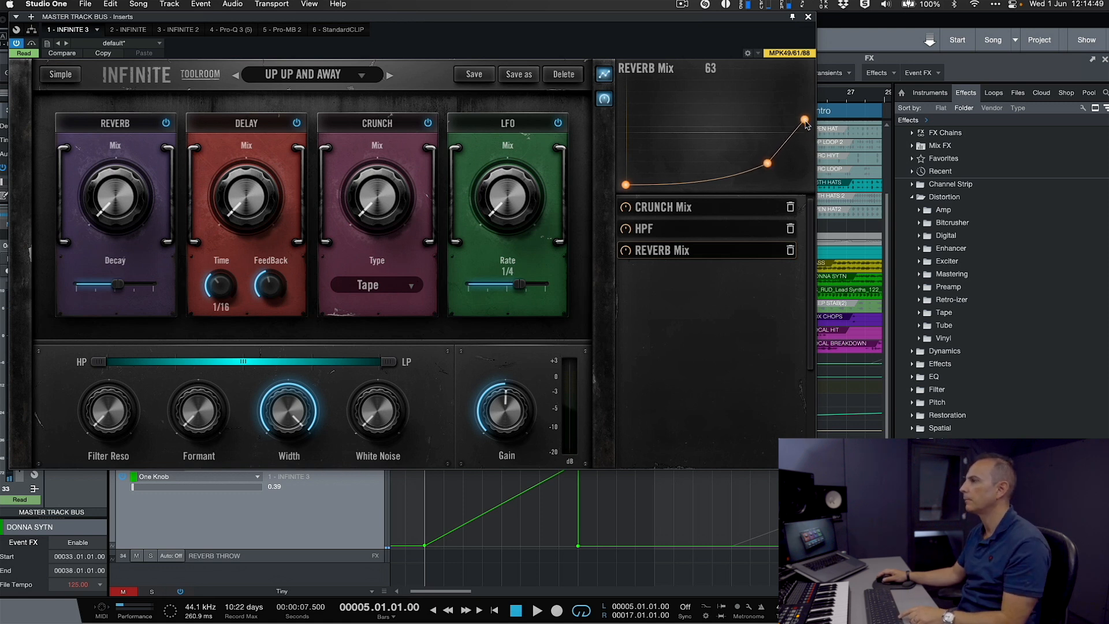
key("space")
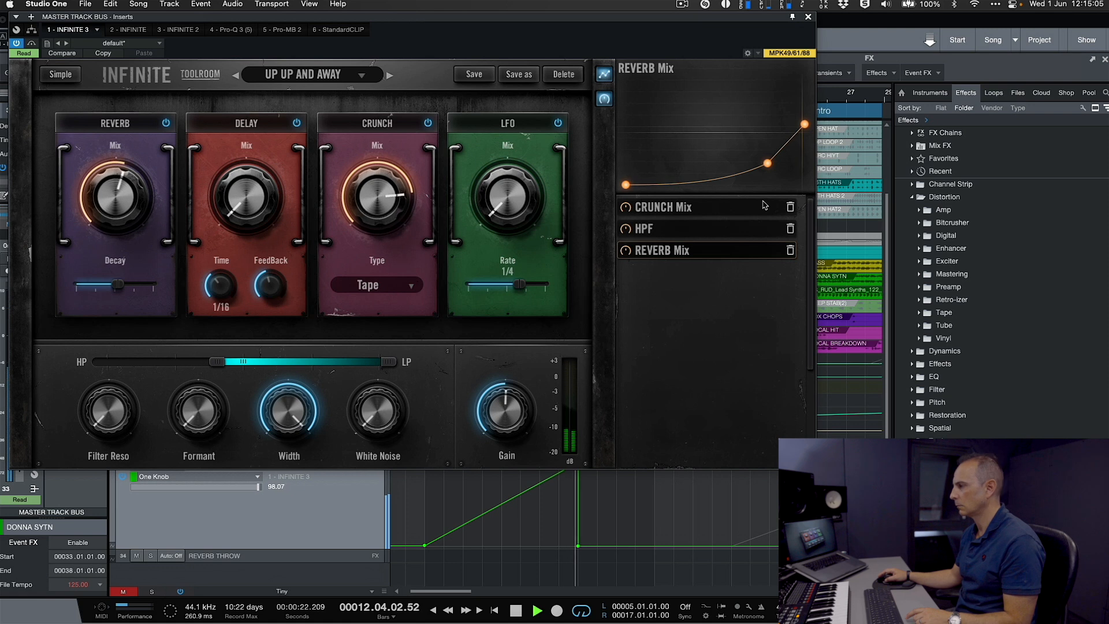
key("space")
- Move the Reverb Mix curve's added point to about the middle, audition it, and lower the curve's end to just under half height
left_click_drag(767, 165, 723, 161)
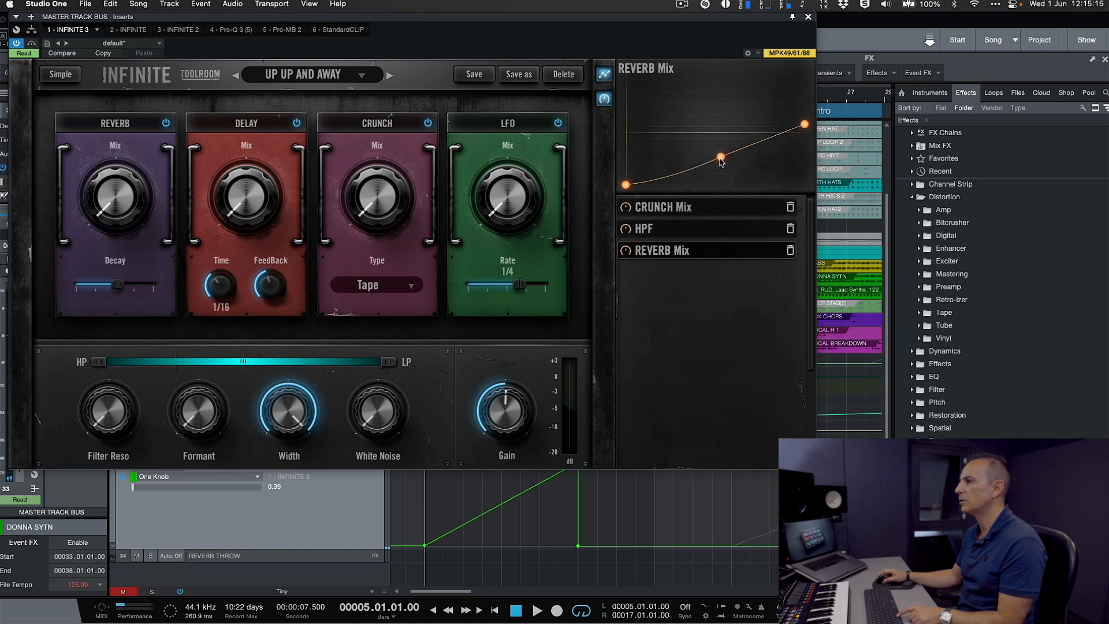
key("space")
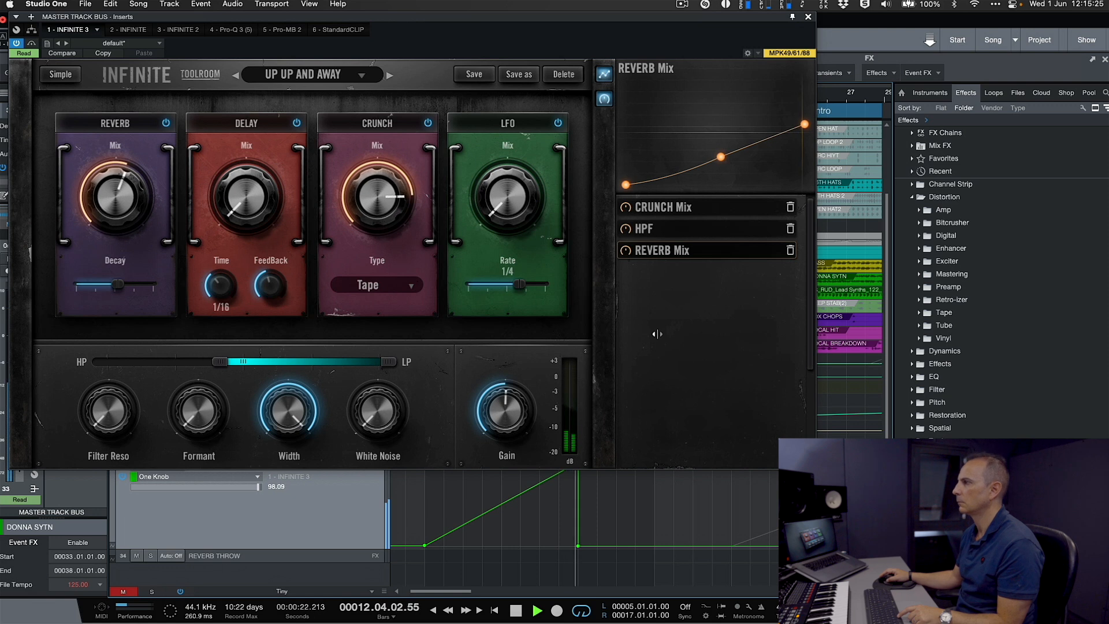
key("space")
left_click_drag(803, 125, 805, 132)
left_click_drag(721, 164, 723, 167)
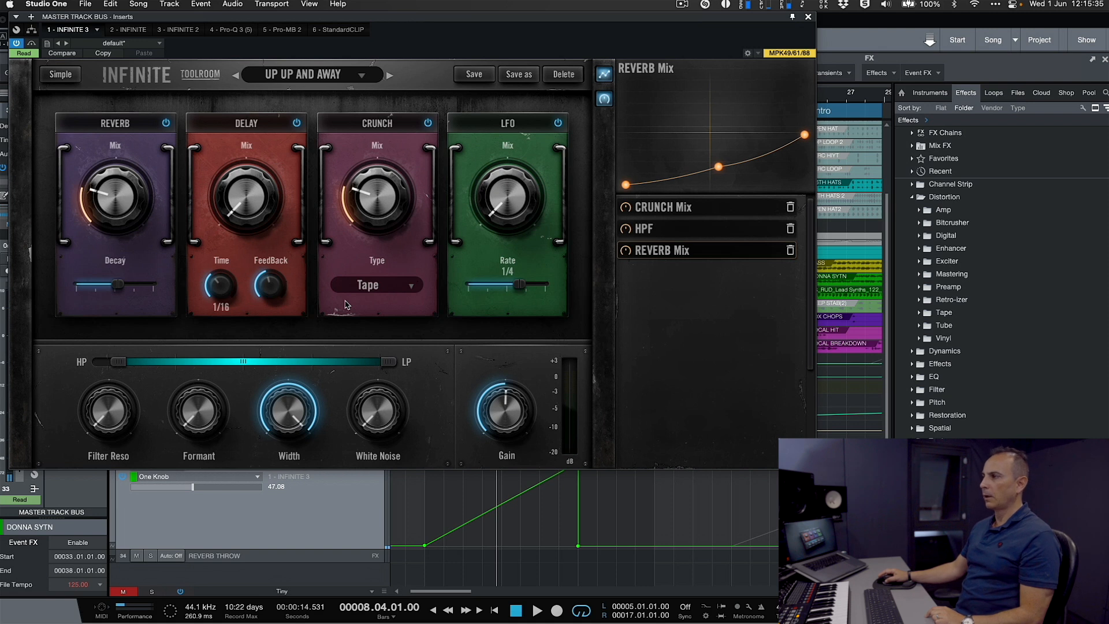
- Add Filter Reso to the macro with a fast-starting curve rising to about 40 percent
left_click(673, 229)
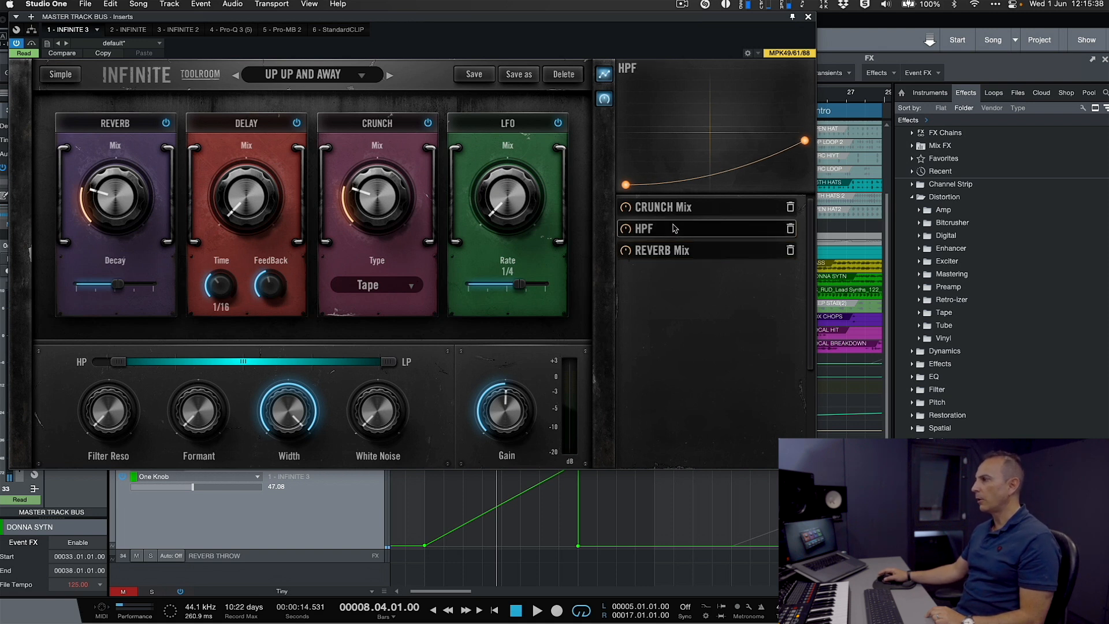
left_click(111, 431)
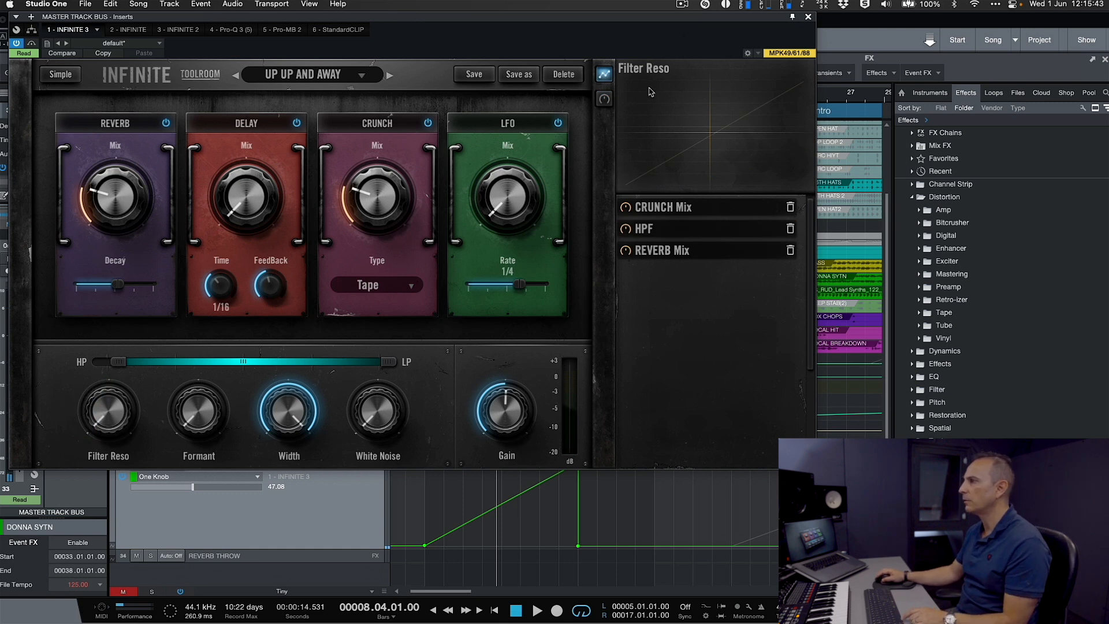
left_click(605, 100)
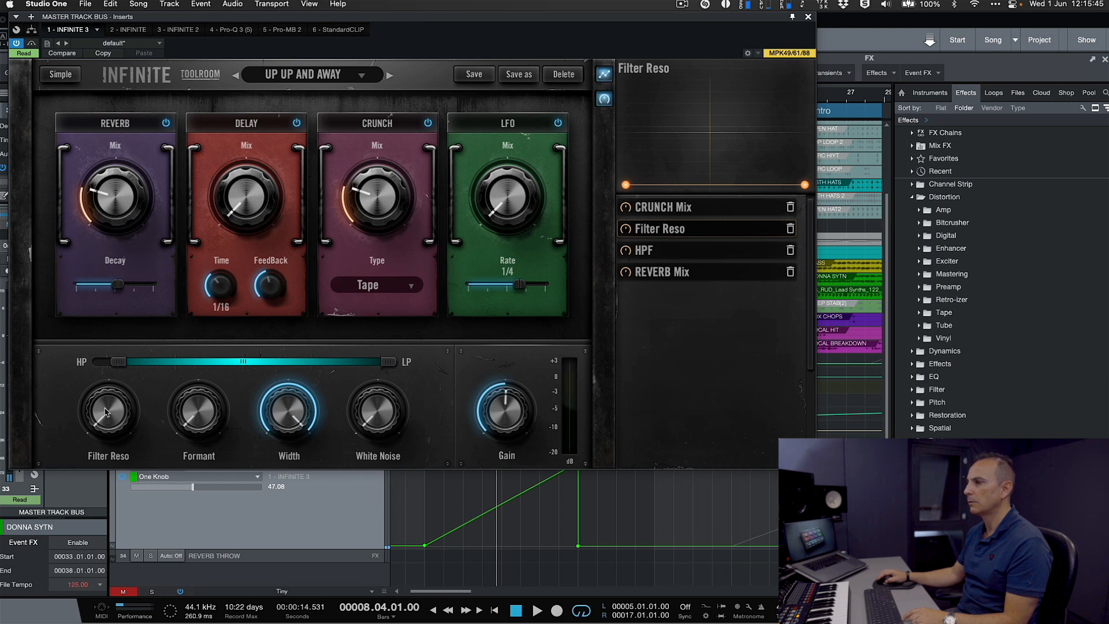
left_click_drag(106, 412, 105, 385)
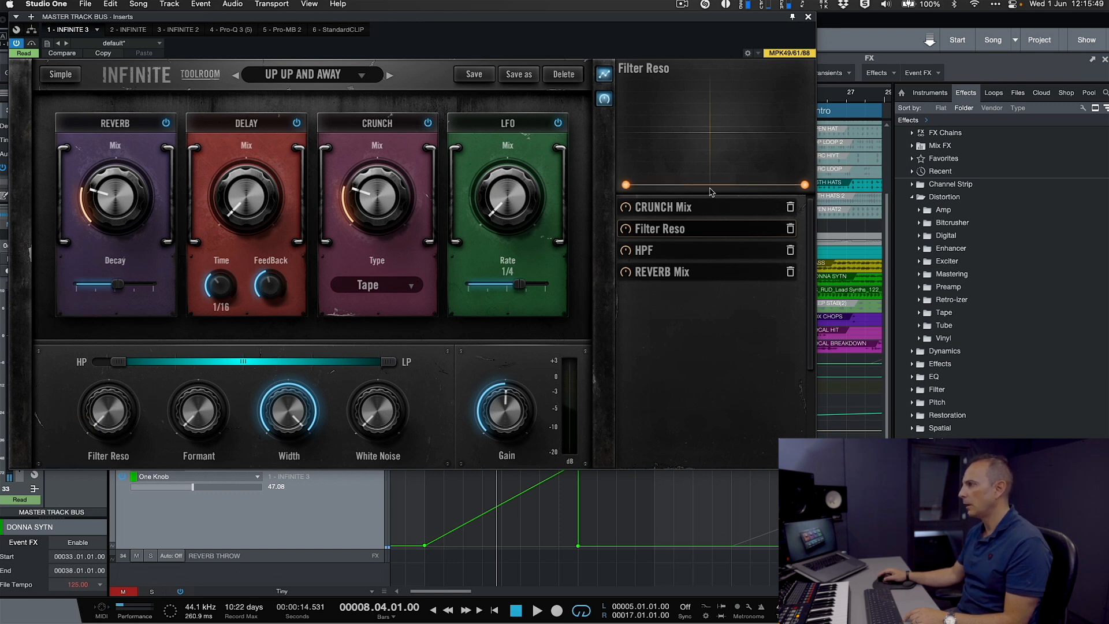
left_click_drag(804, 185, 802, 143)
left_click_drag(717, 166, 715, 159)
- Return playback to the start of the build and audition the macro with the Filter Reso curve
key("comma")
key("space")
key("space")
left_click(419, 504)
key("comma")
key("space")
key("space")
key("space")
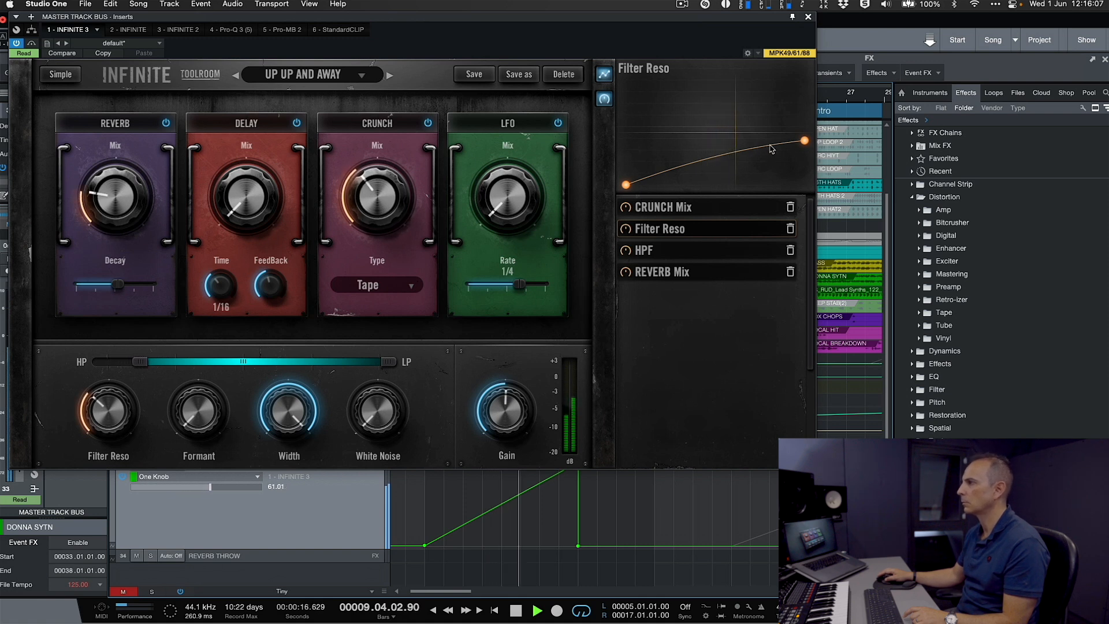
- Raise the Filter Reso curve's end to about half height and bend the curve into a slow-starting rise
left_click_drag(805, 140, 807, 128)
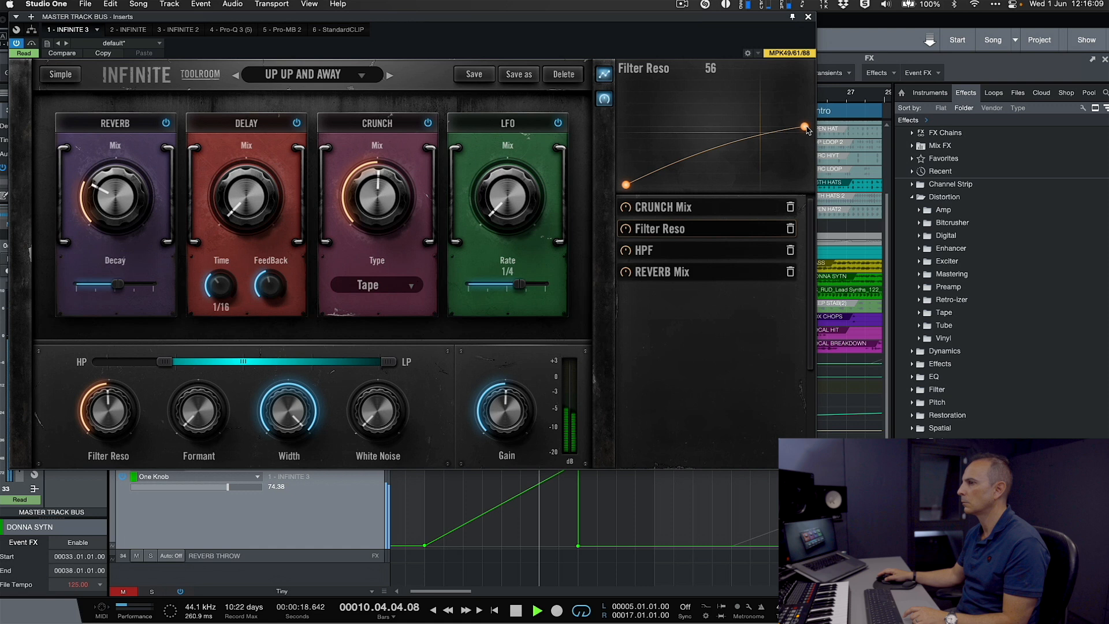
left_click_drag(805, 127, 805, 131)
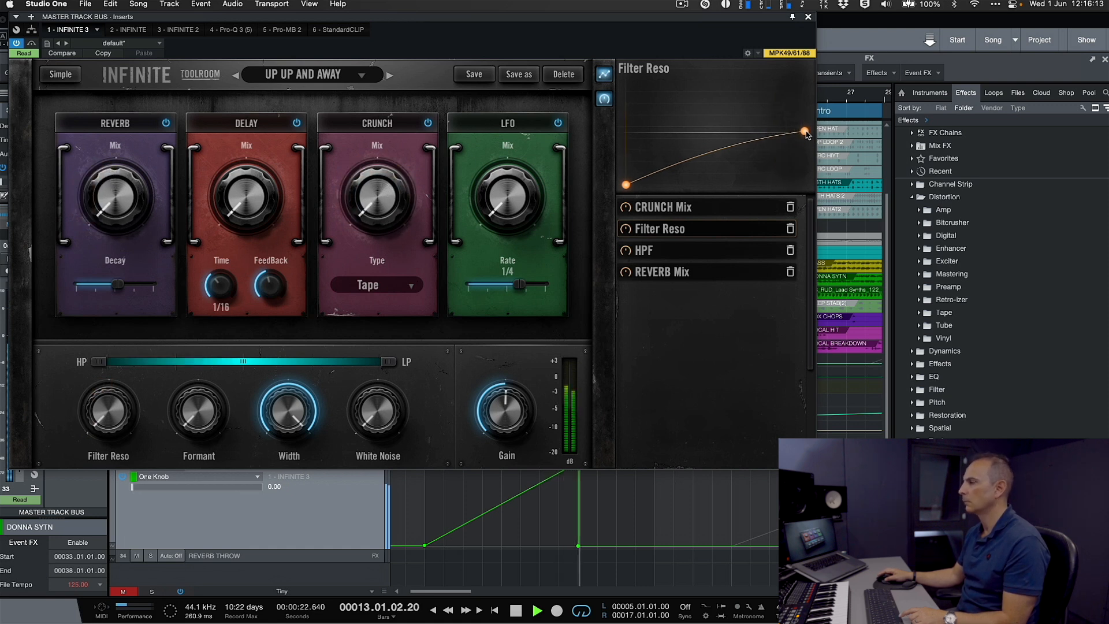
key("space")
left_click_drag(712, 164, 732, 176)
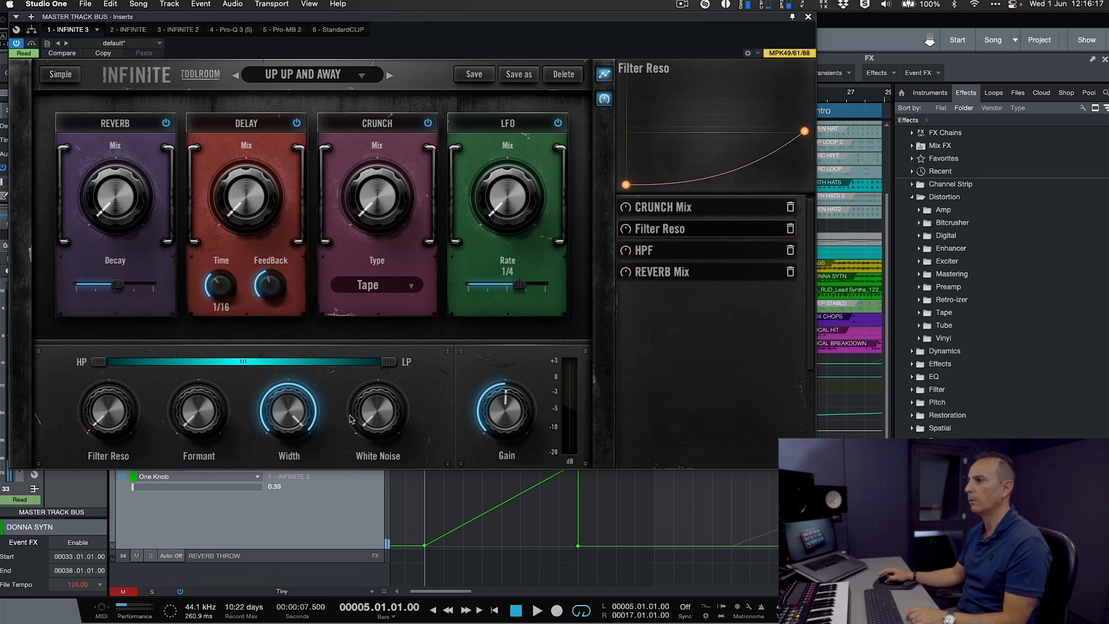
left_click_drag(722, 175, 719, 171)
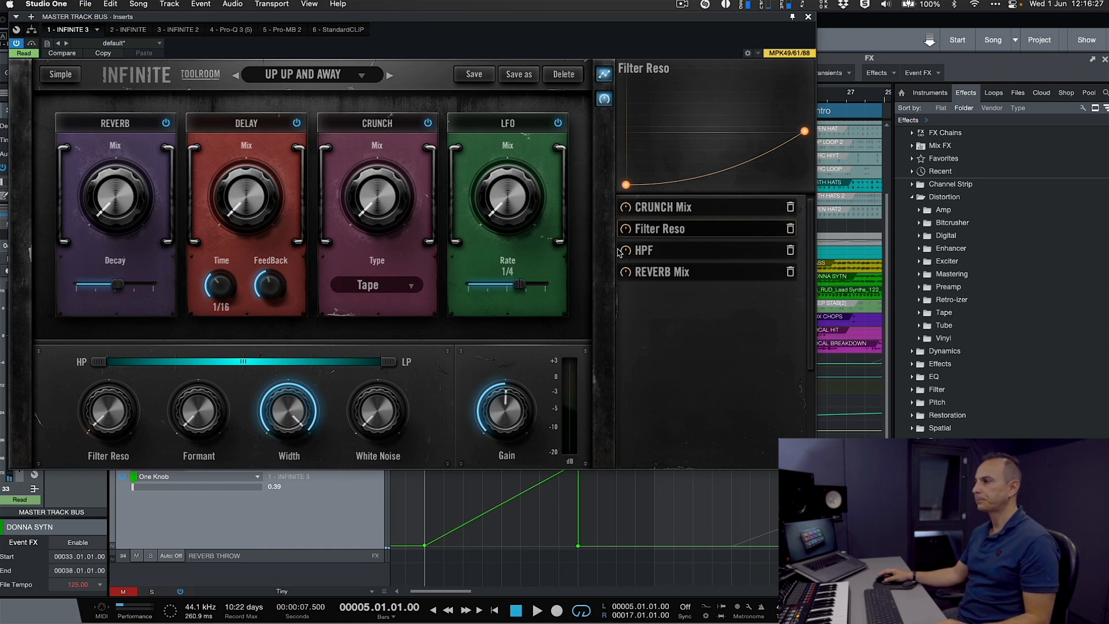
- Add Delay Mix to the macro and raise its curve's end to about 70 percent
left_click(245, 211)
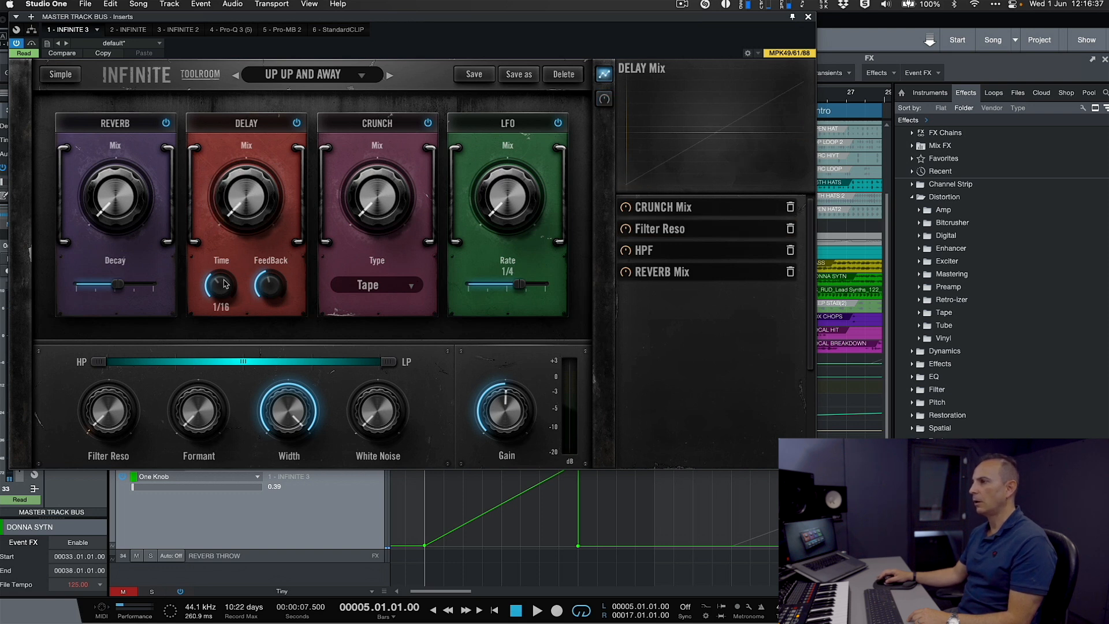
left_click(267, 286)
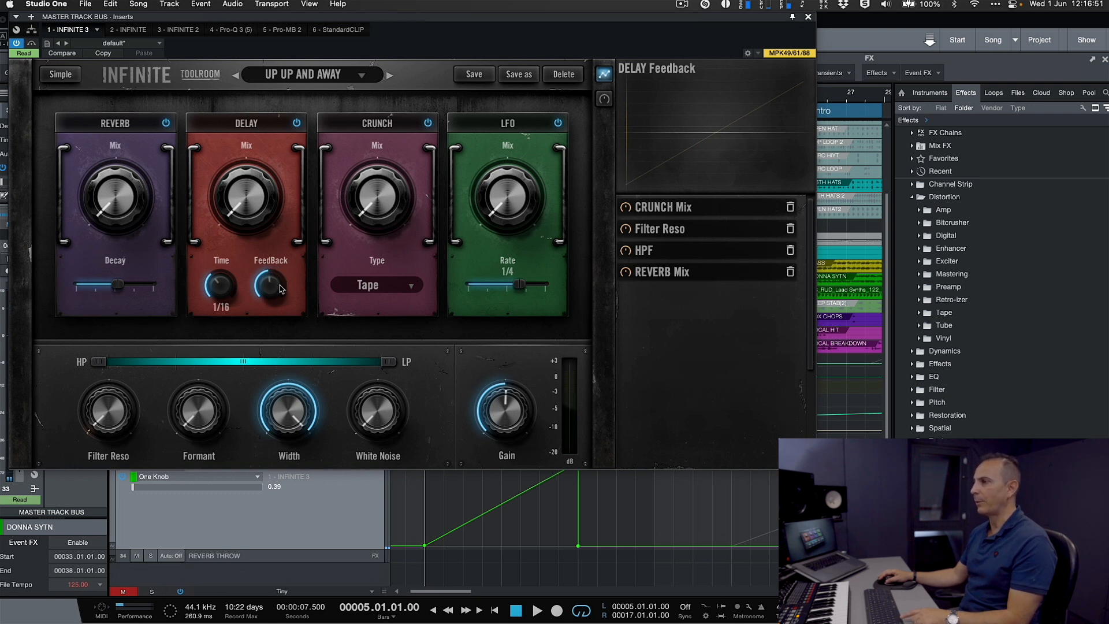
left_click_drag(237, 208, 265, 270)
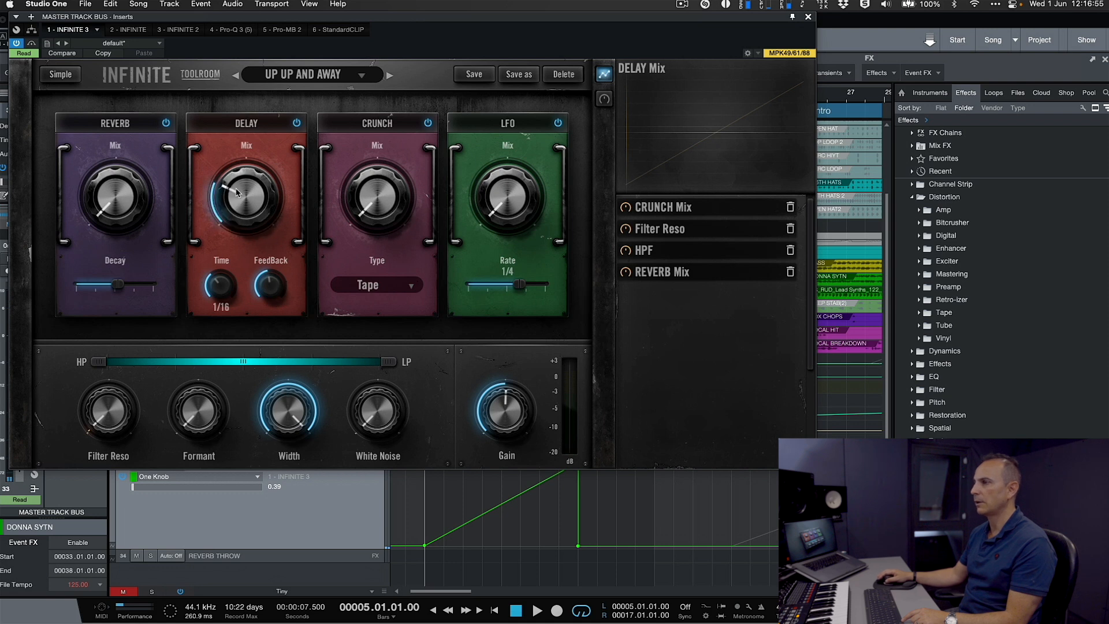
left_click(601, 100)
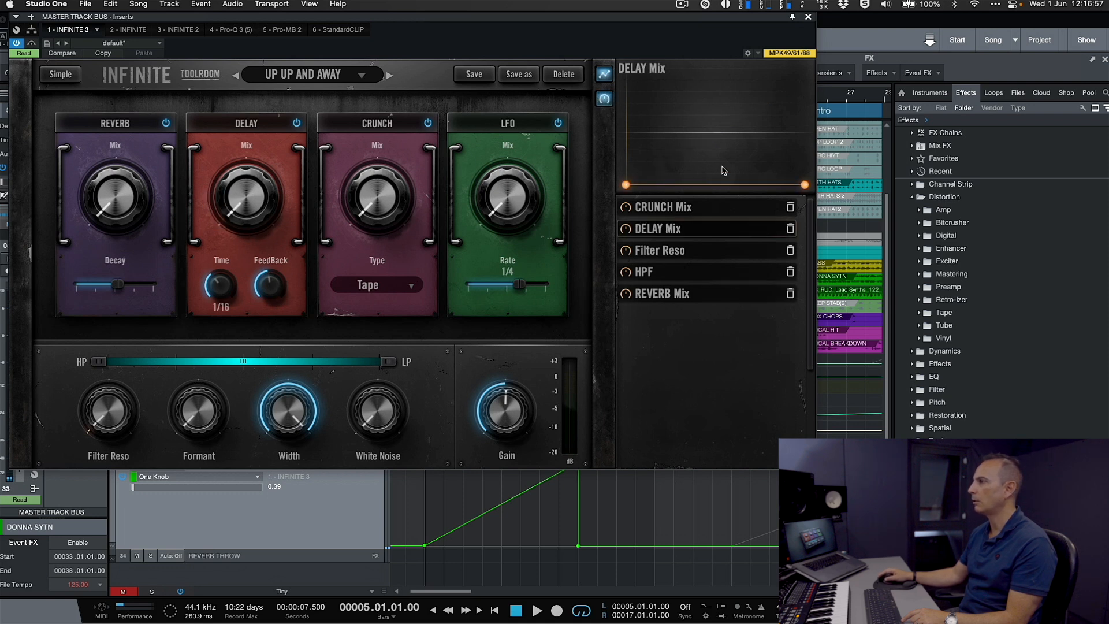
left_click_drag(805, 185, 805, 109)
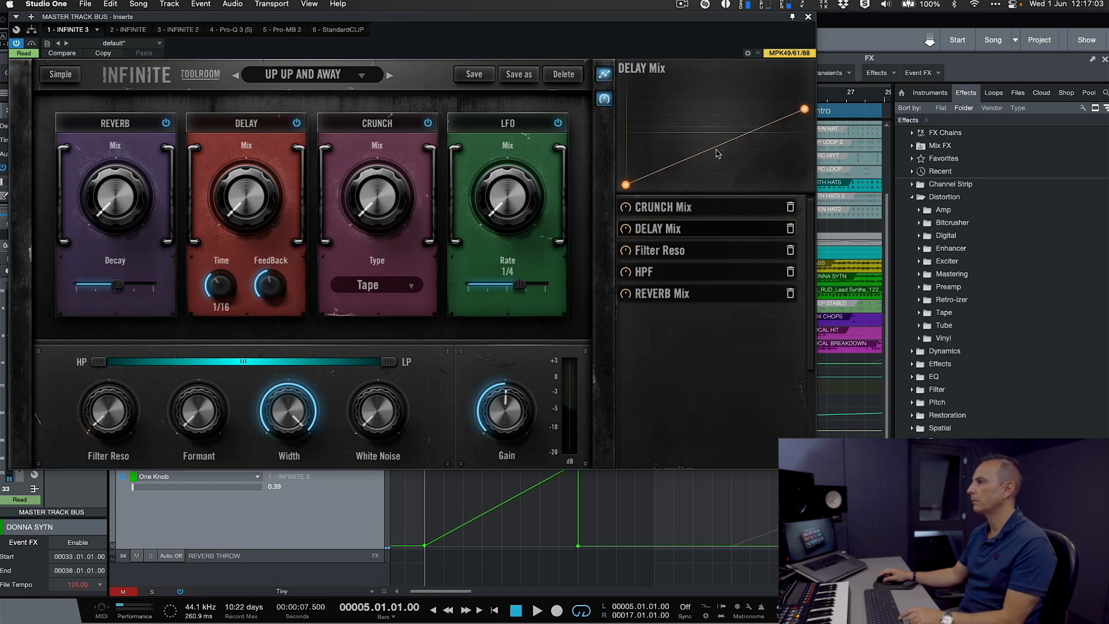
- Bend the Delay Mix curve into a slow-starting rise and audition the macro over the build
left_click_drag(710, 153, 727, 167)
key("space")
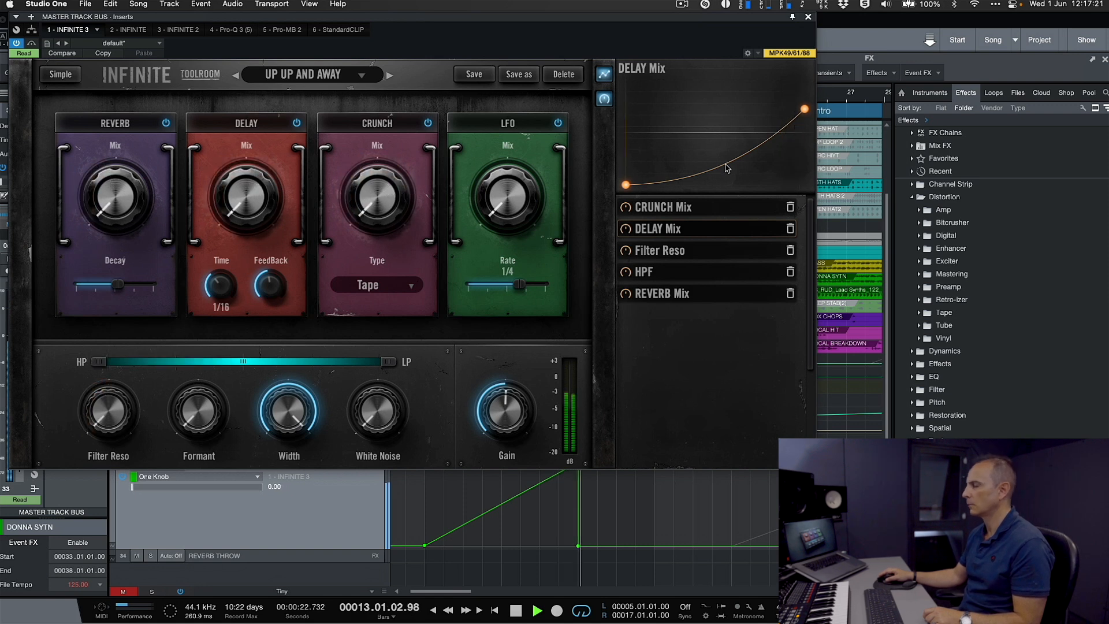
key("space")
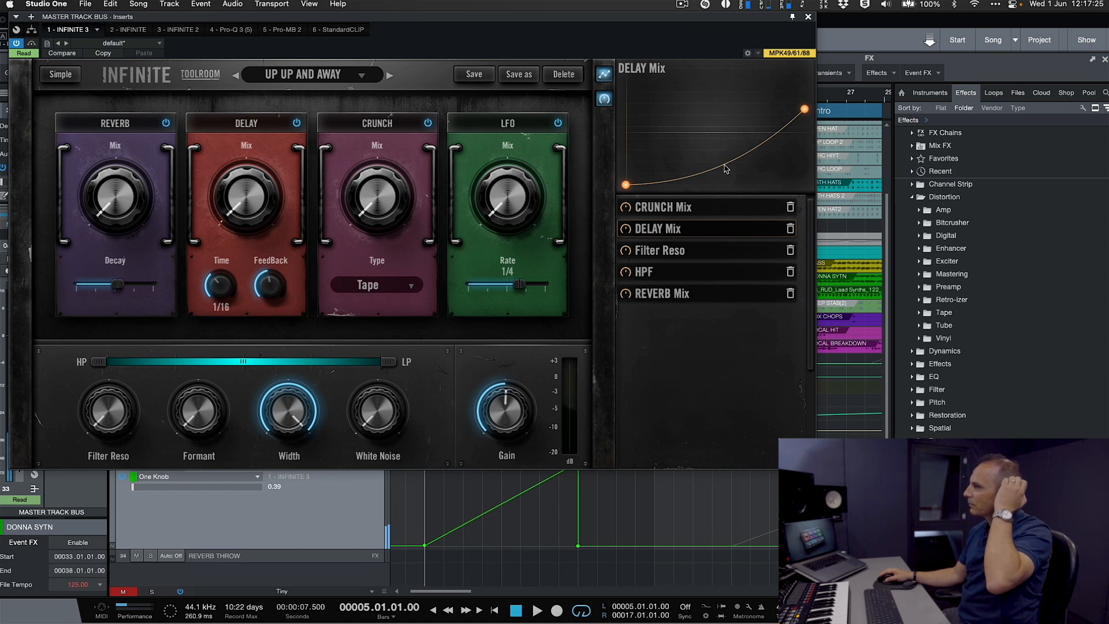
- Reshape the bend of the Crunch Mix curve and lower its end point
left_click(688, 209)
left_click_drag(731, 156, 777, 139)
left_click_drag(806, 98, 805, 121)
- Audition the build with the Filter Reso curve shown, and bend the Delay Mix curve slightly deeper
left_click(669, 249)
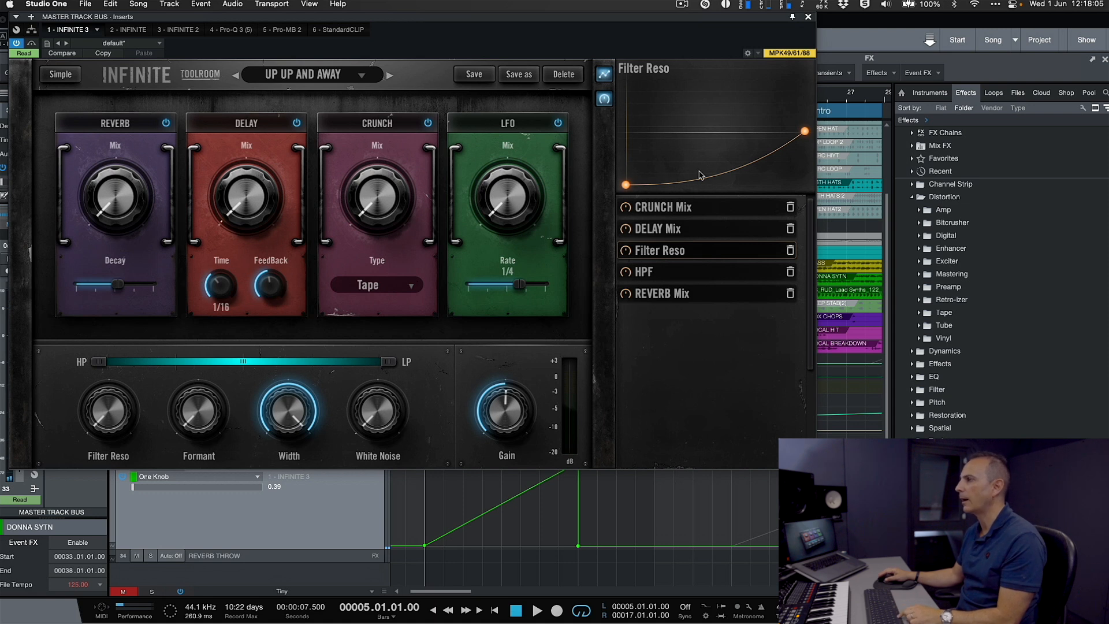
key("space")
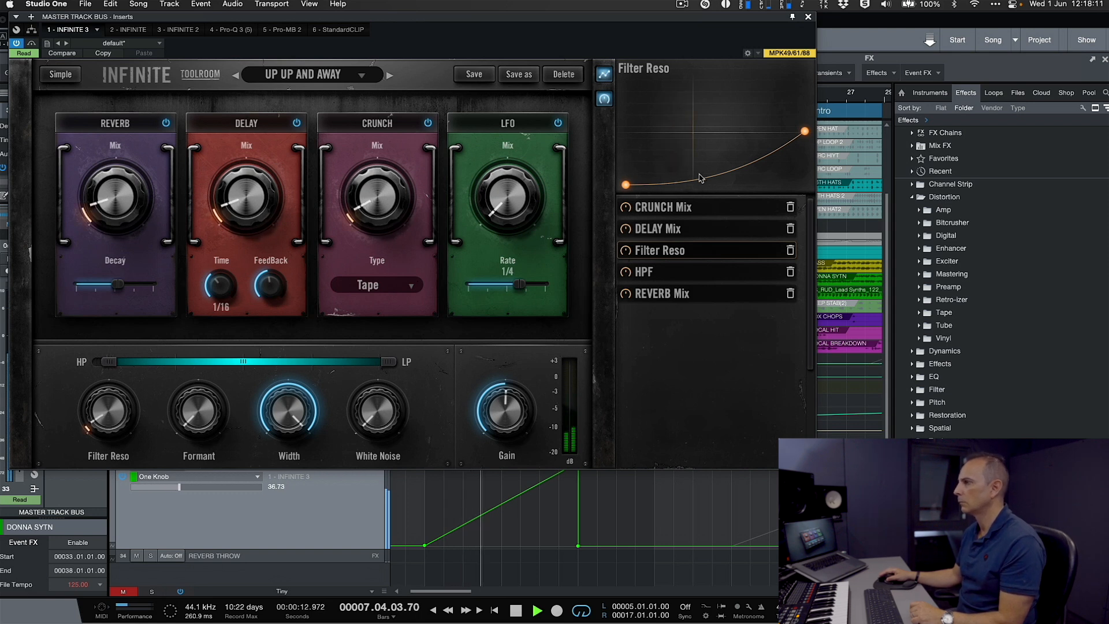
left_click(711, 233)
left_click_drag(732, 165, 736, 170)
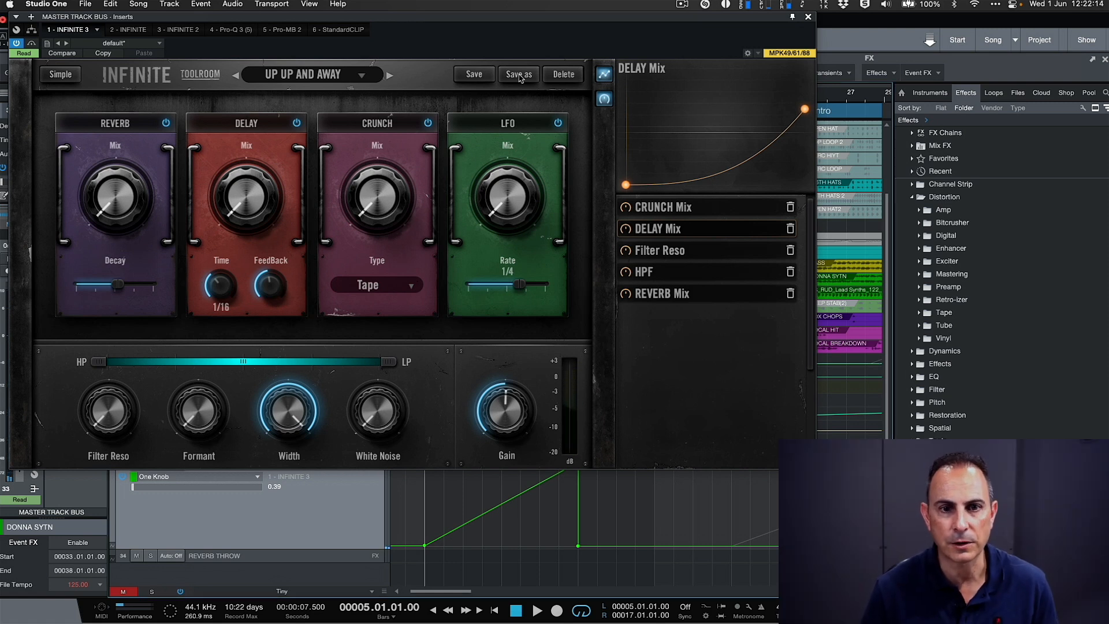
- Start saving the macro as a new preset and create a folder named JFR inside the Infinite presets folder
left_click(520, 75)
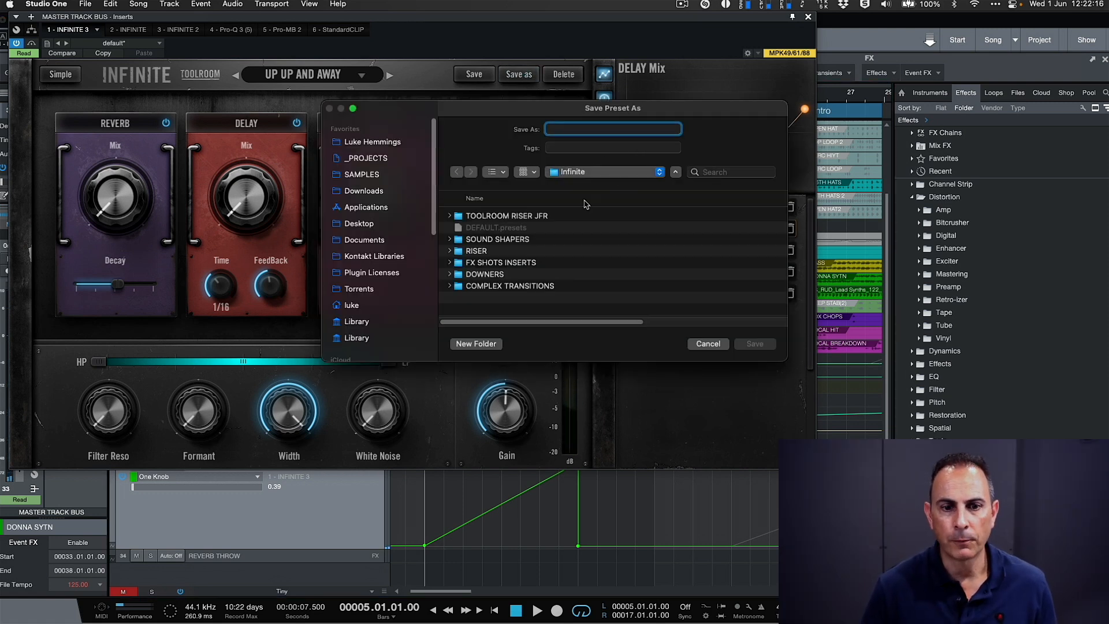
left_click(475, 344)
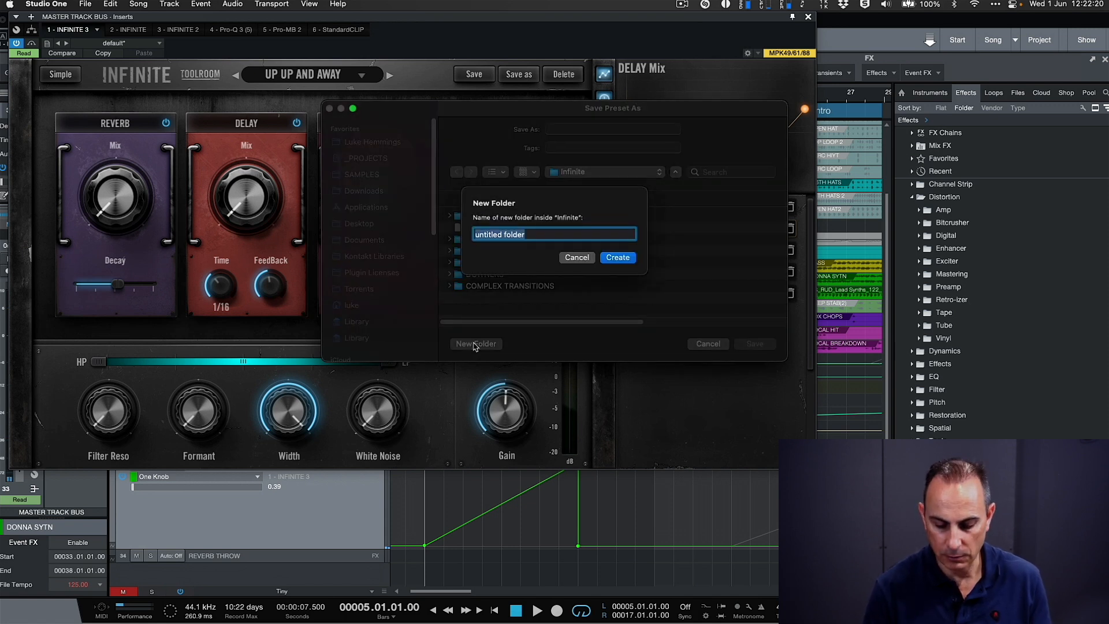
type("JFR")
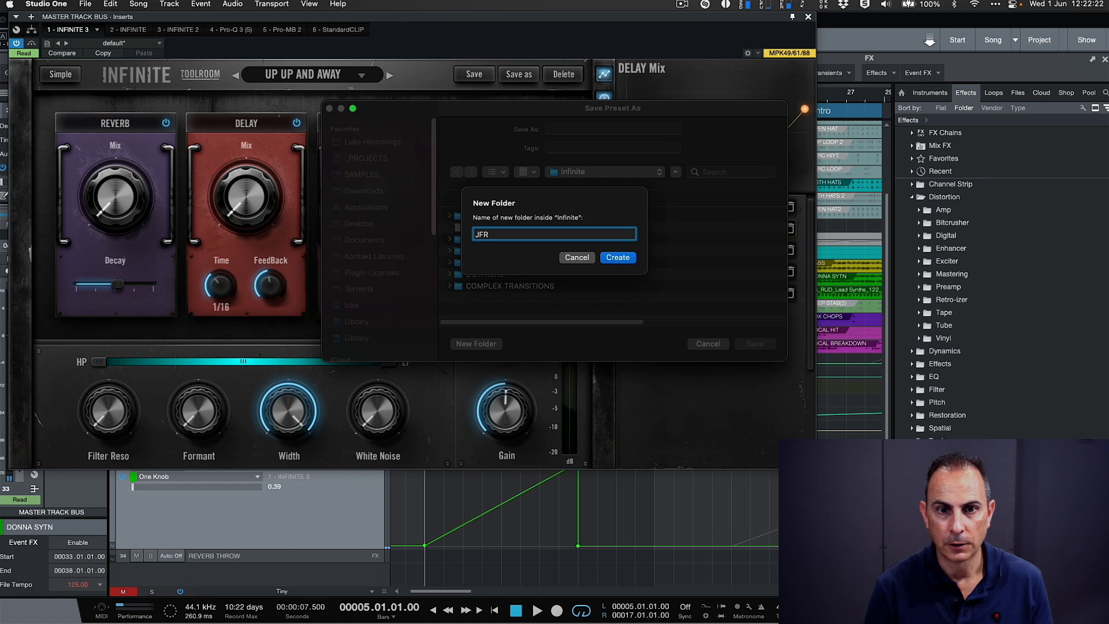
key("Return")
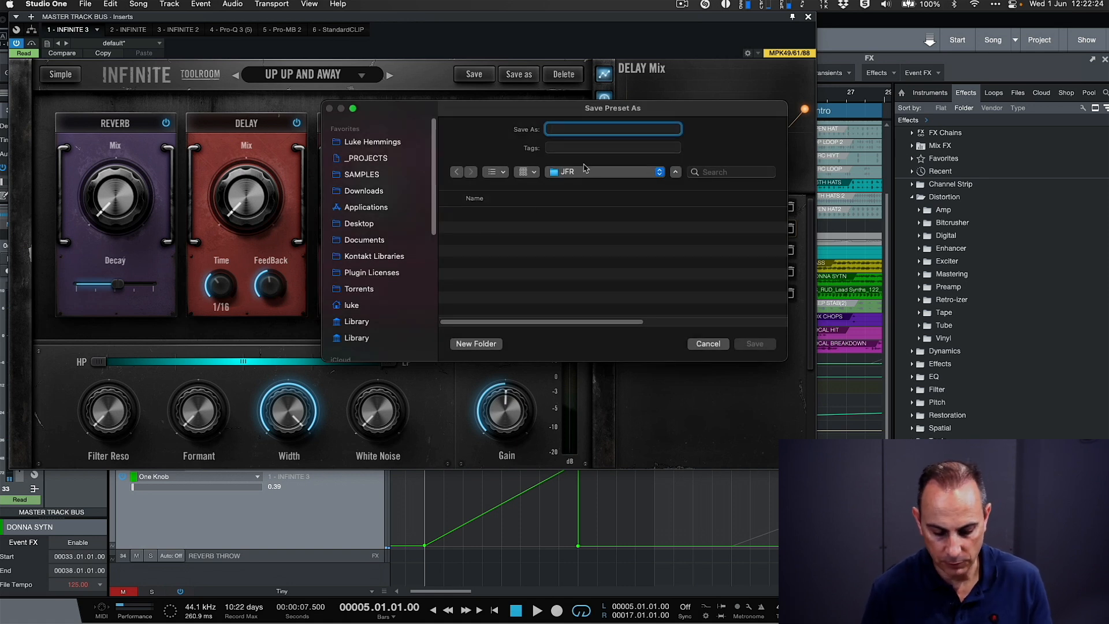
- Name the preset TOOLROOM RISER JFR1 and save it in the JFR folder
type("TOOLROOM RI")
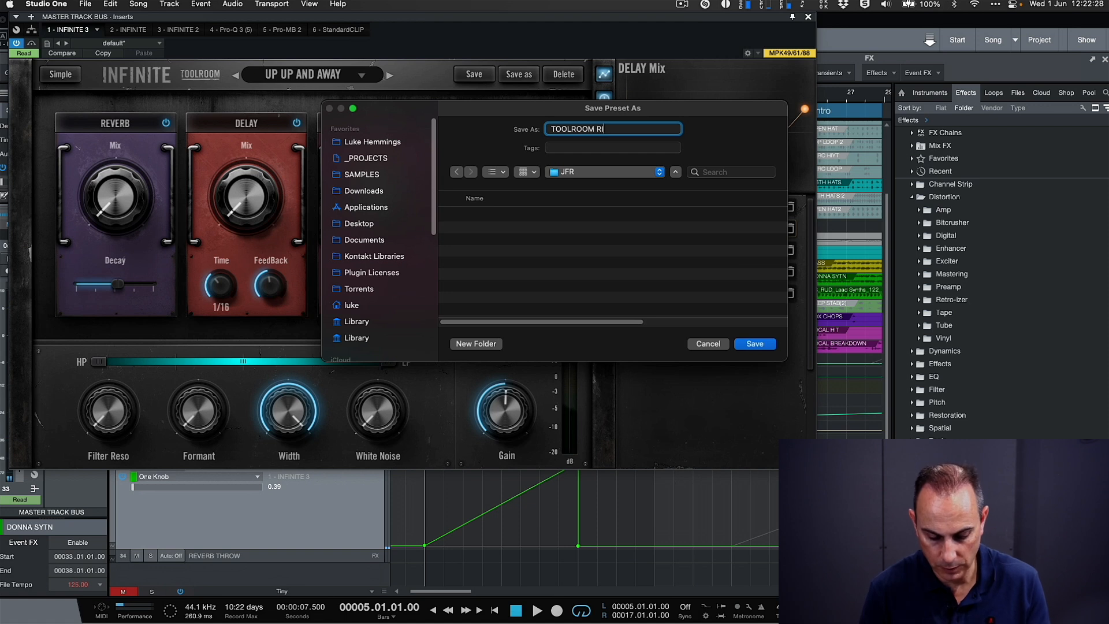
type("SER JFR1")
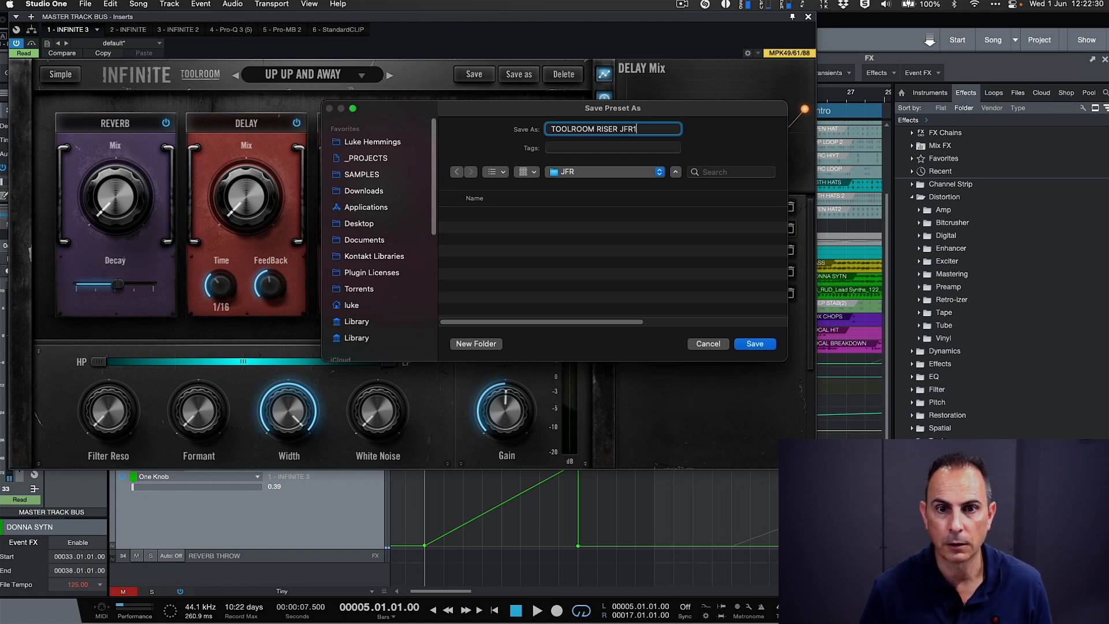
left_click(757, 344)
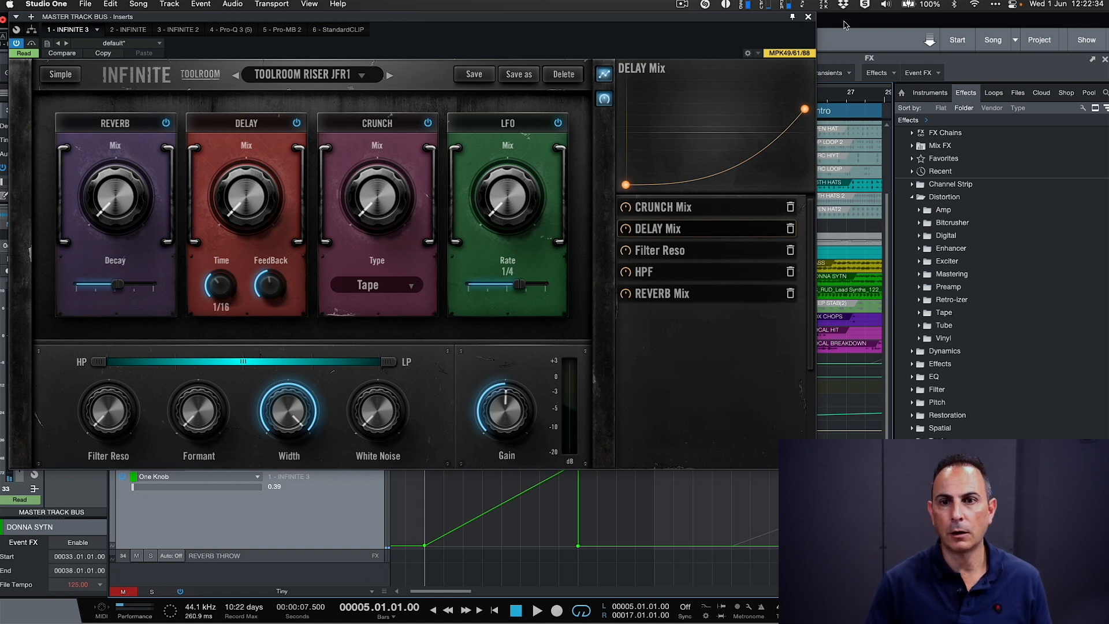
- Close the plug-in window and add a new Infinite instance from the recent effects to the master track bus inserts
left_click(808, 17)
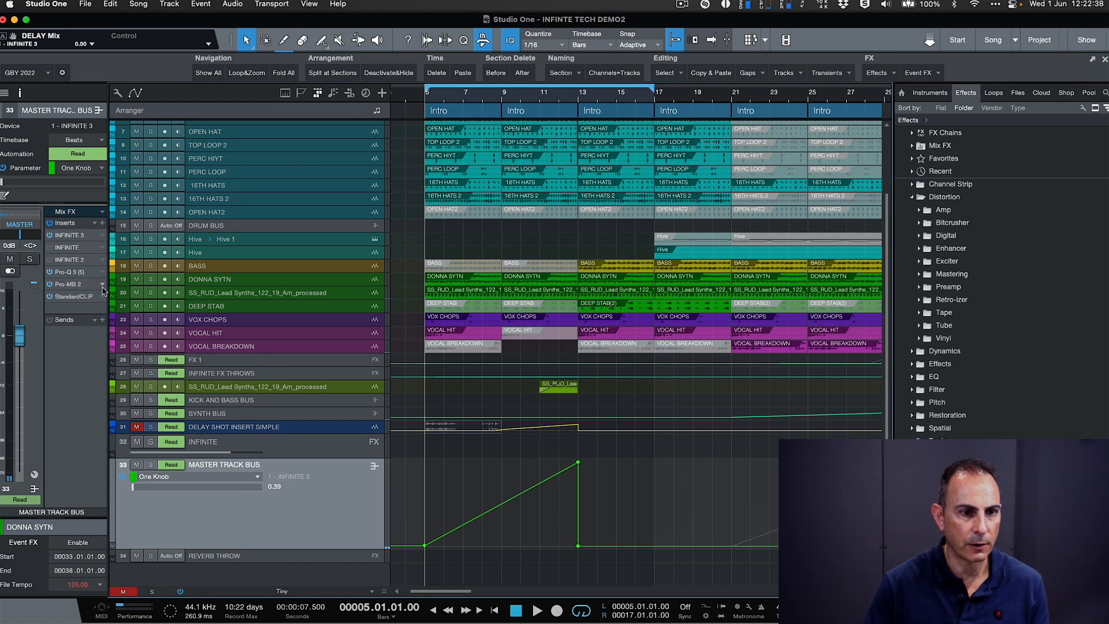
left_click(101, 224)
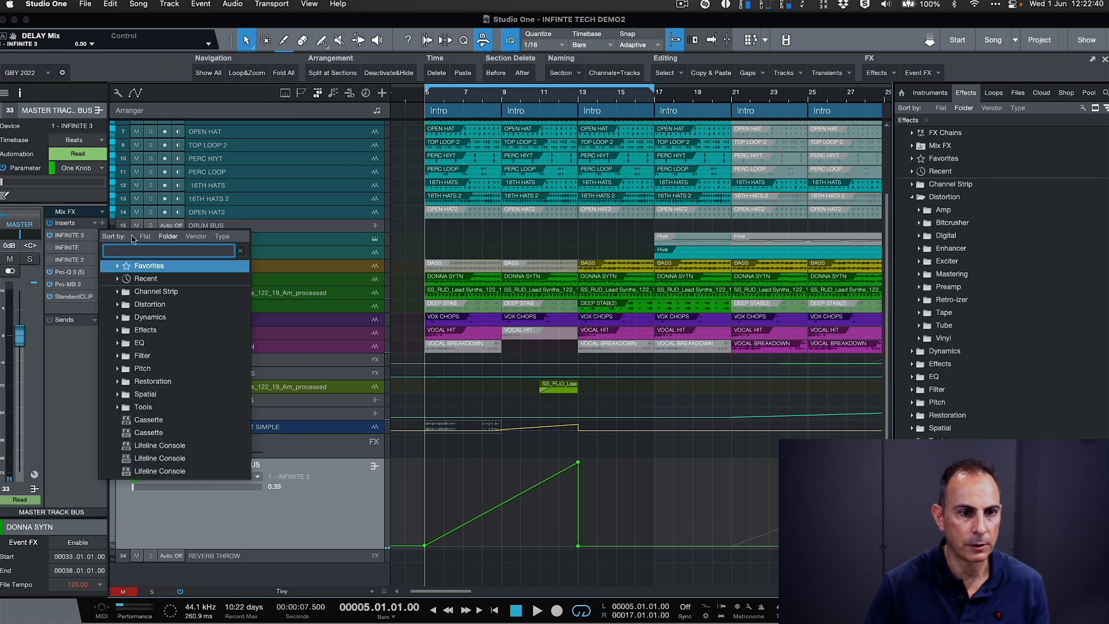
left_click(152, 280)
left_click(168, 293)
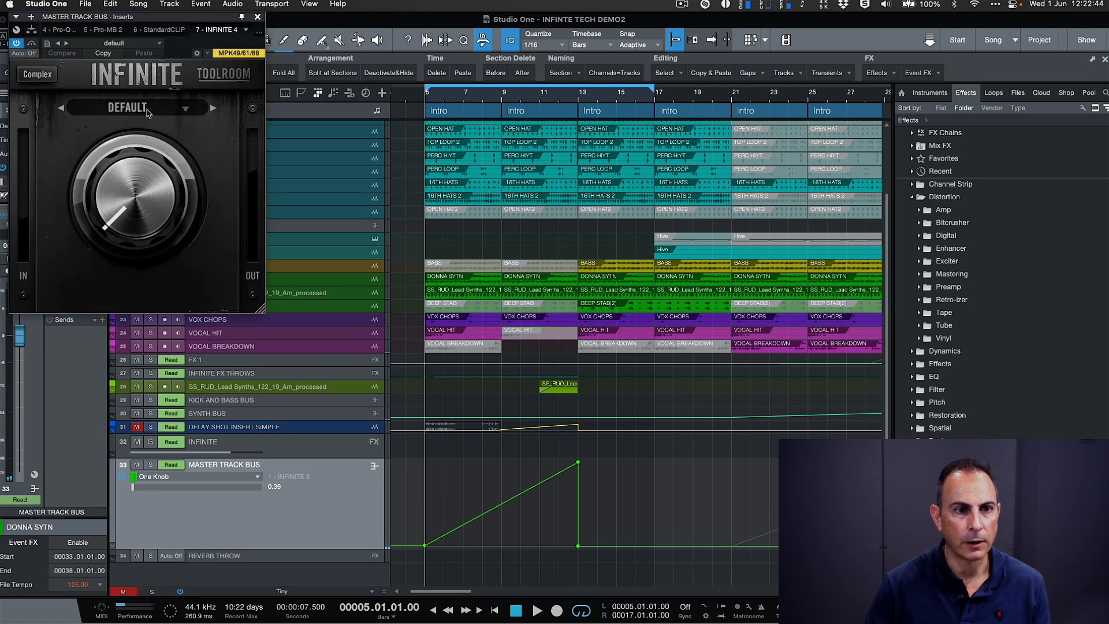
- Load the TOOLROOM RISER JFR1 preset from the JFR folder and show its complex view with the macro setup
left_click(148, 110)
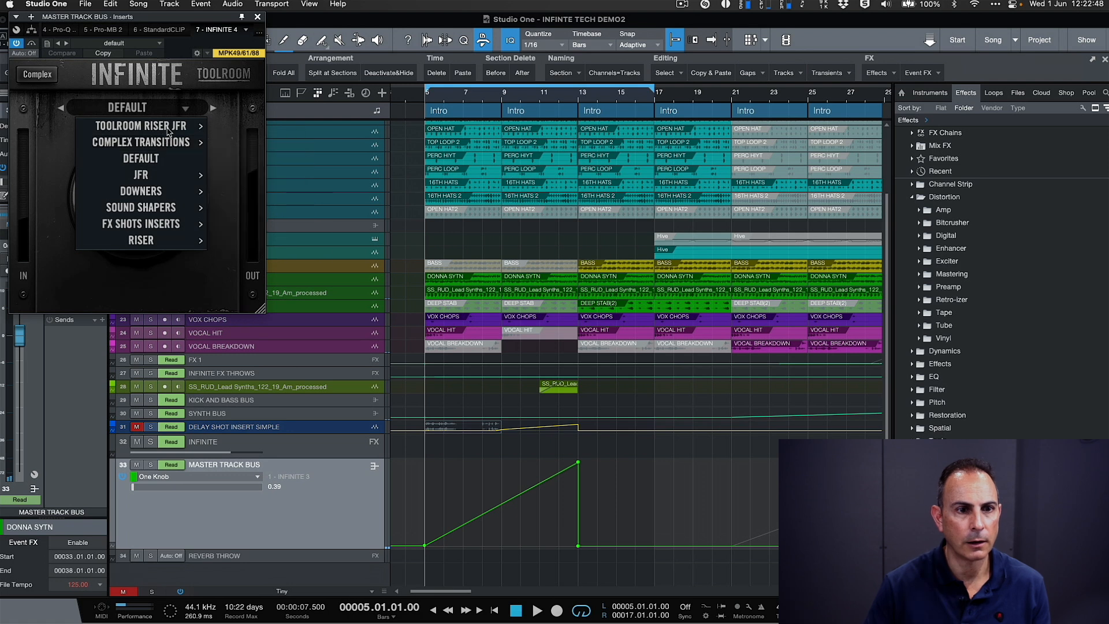
mouse_move(163, 176)
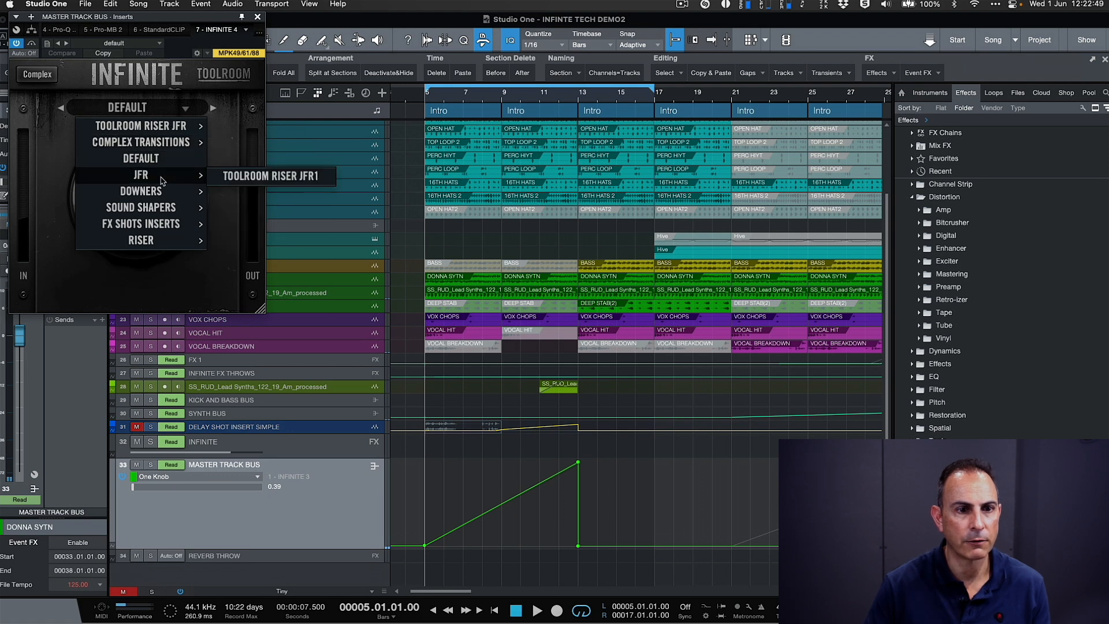
left_click(271, 176)
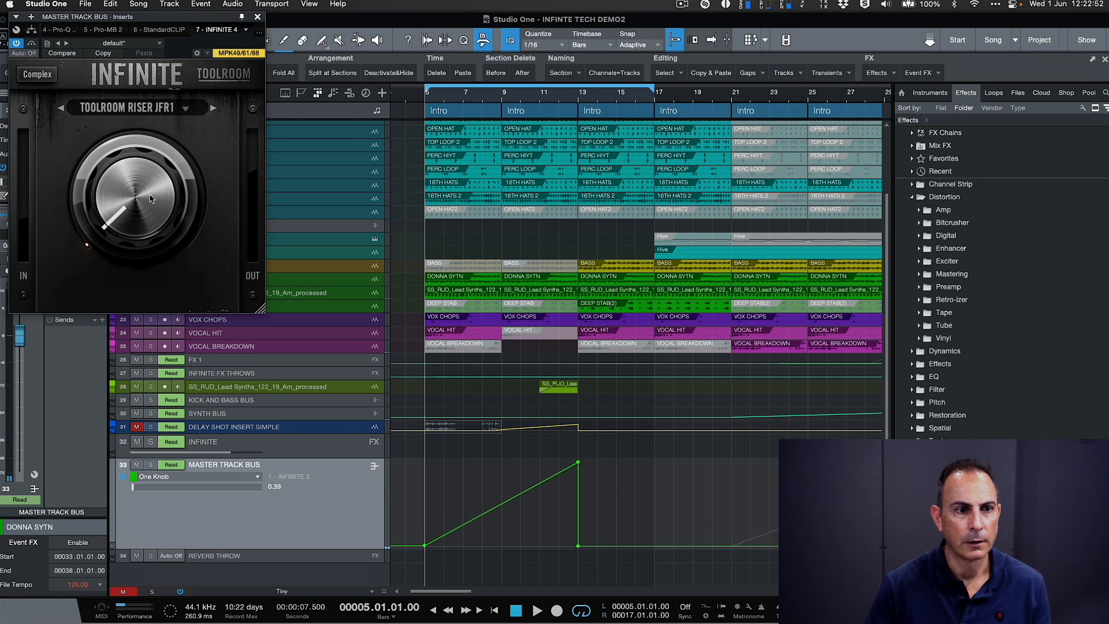
left_click(38, 74)
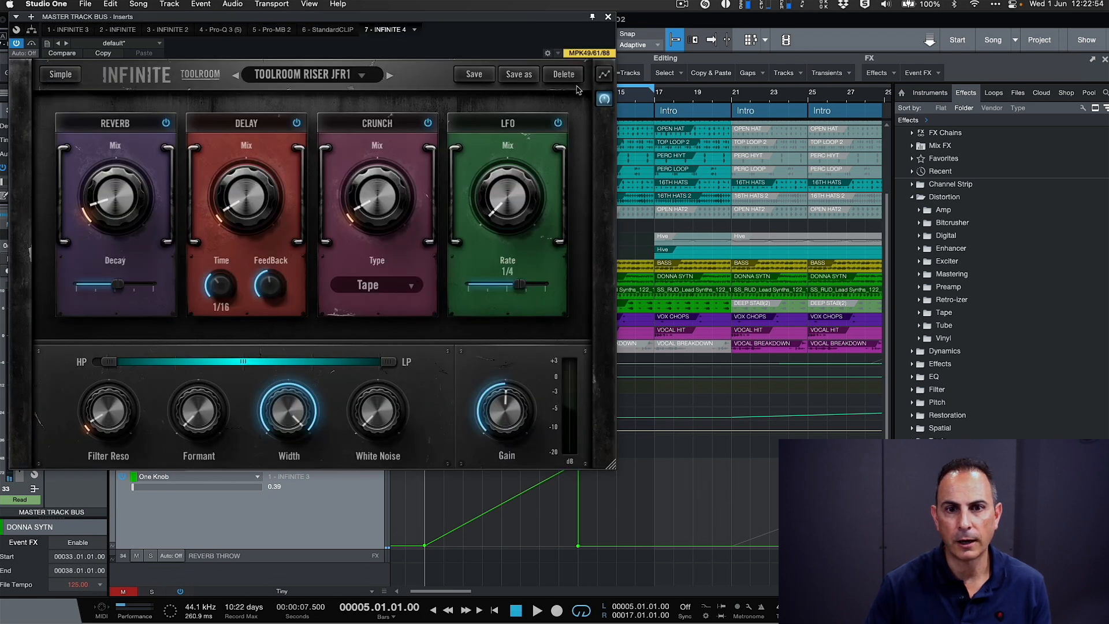
left_click(604, 74)
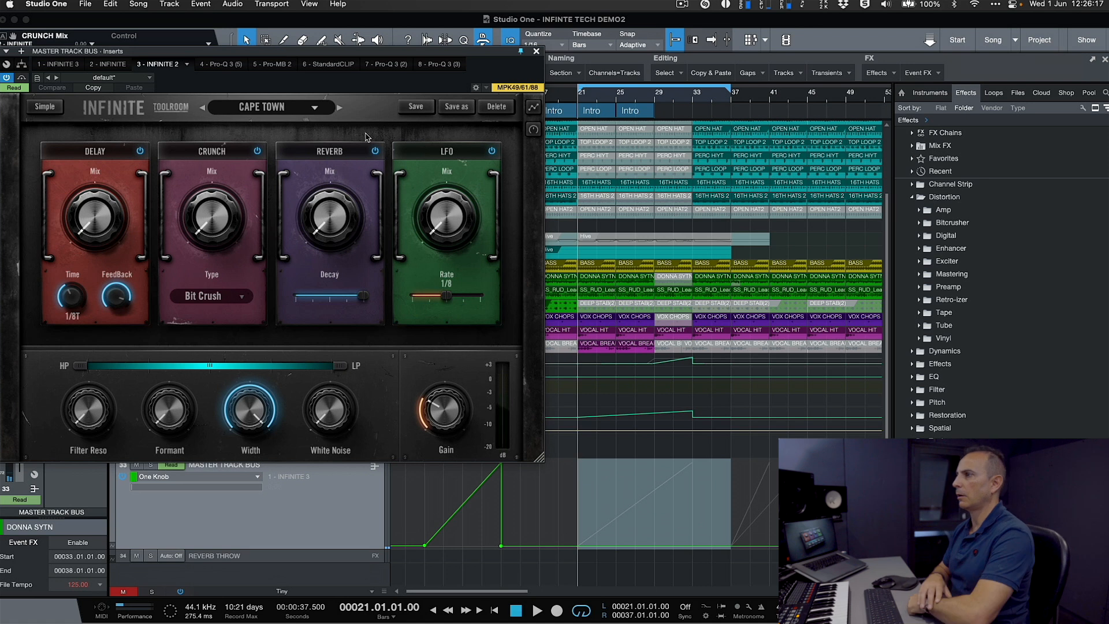
- Show the macro setup of the CAPE TOWN preset and reposition the plug-in window over the arrangement
left_click(534, 110)
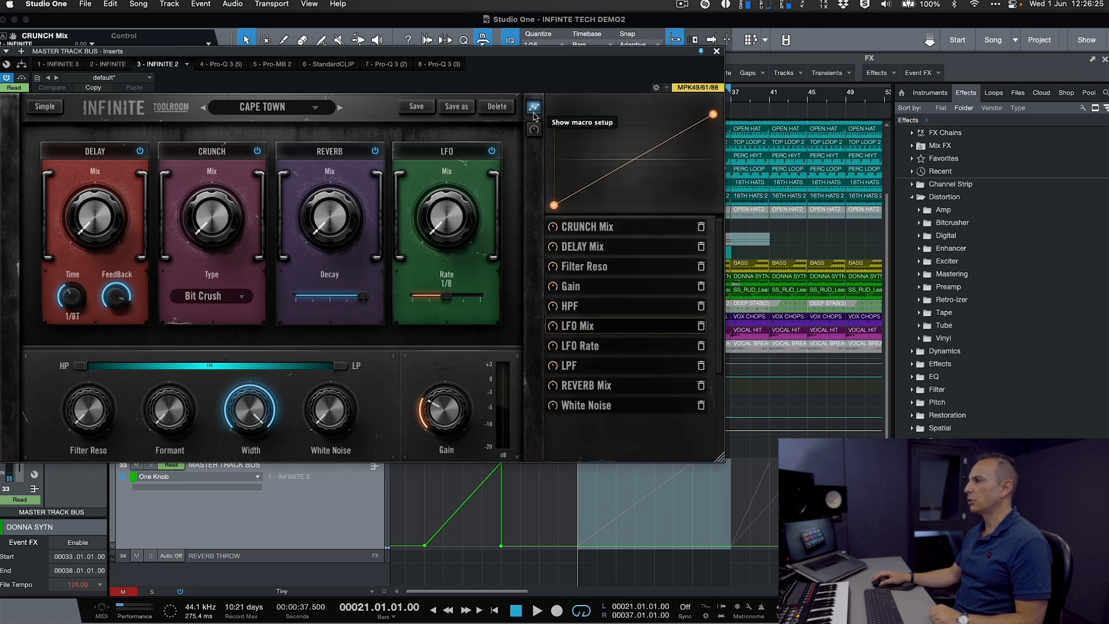
left_click_drag(501, 56, 530, 149)
left_click_drag(543, 201, 559, 75)
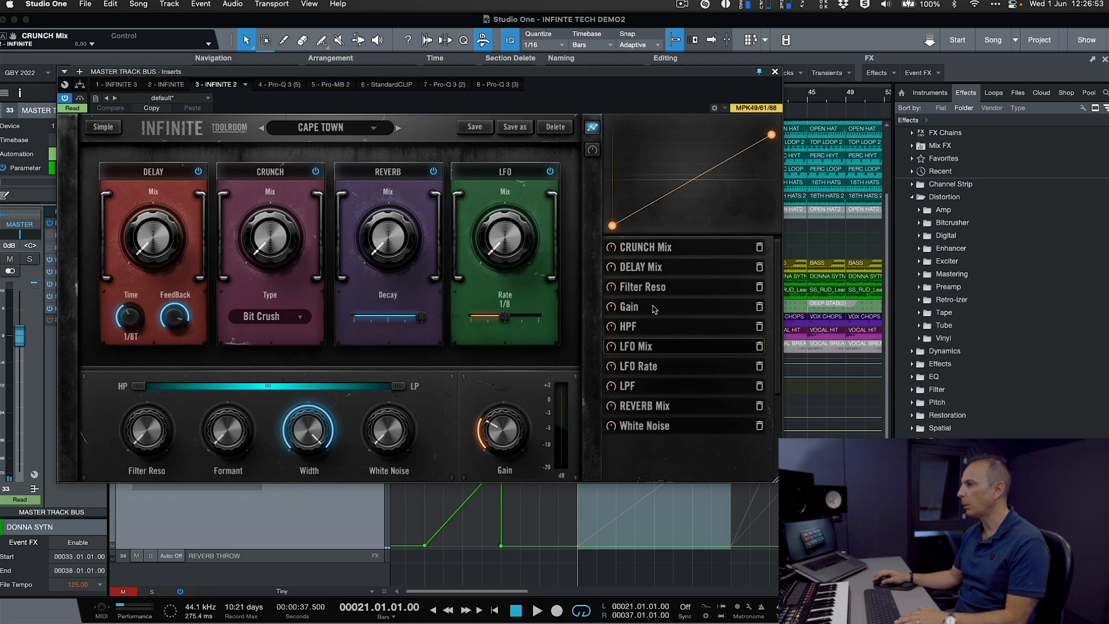
- Display the LPF curve of the CAPE TOWN preset and audition the build-up from bar 21
left_click(646, 387)
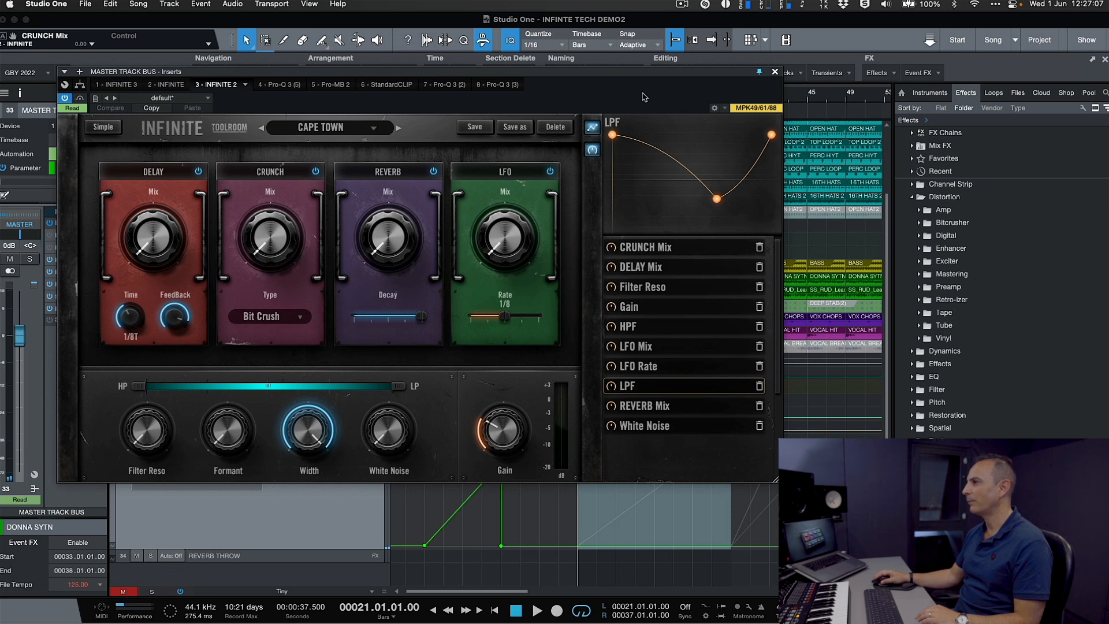
left_click_drag(640, 81, 675, 111)
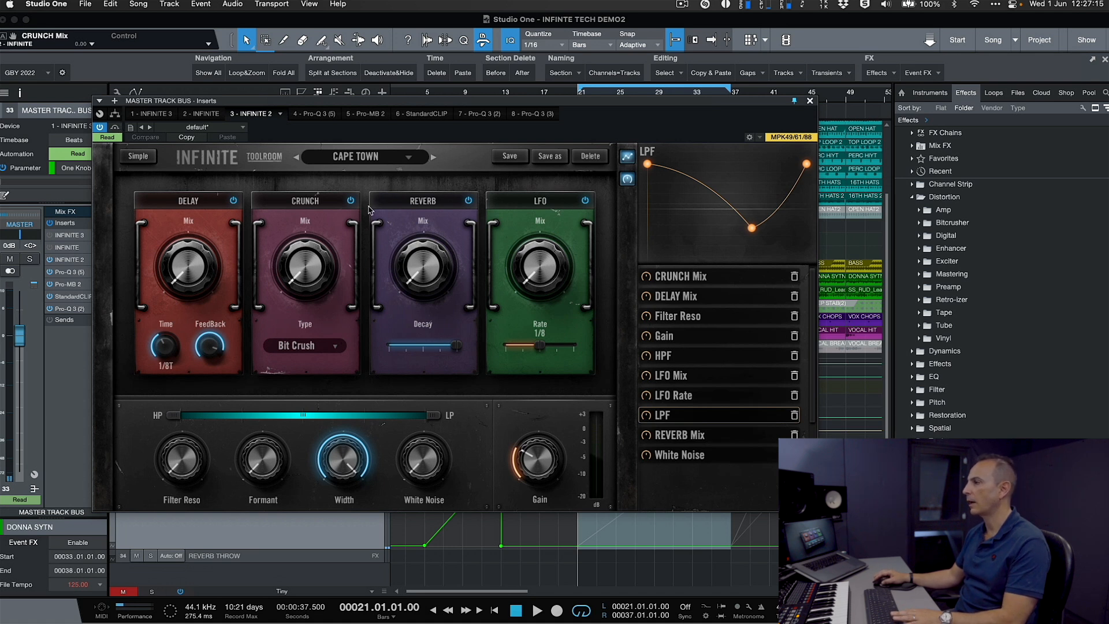
key("space")
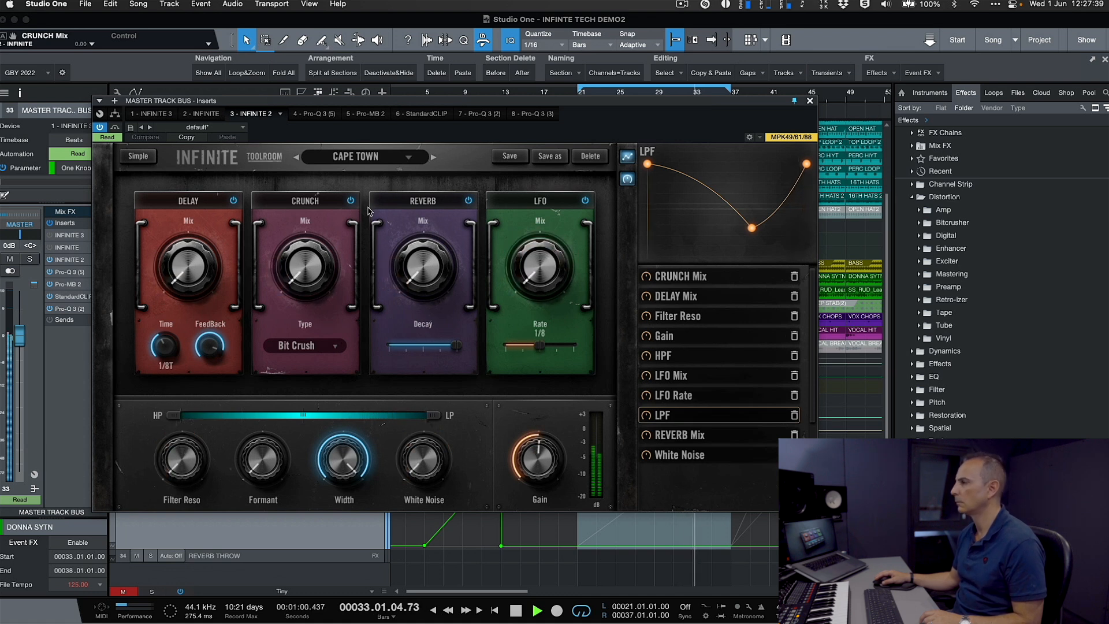
key("space")
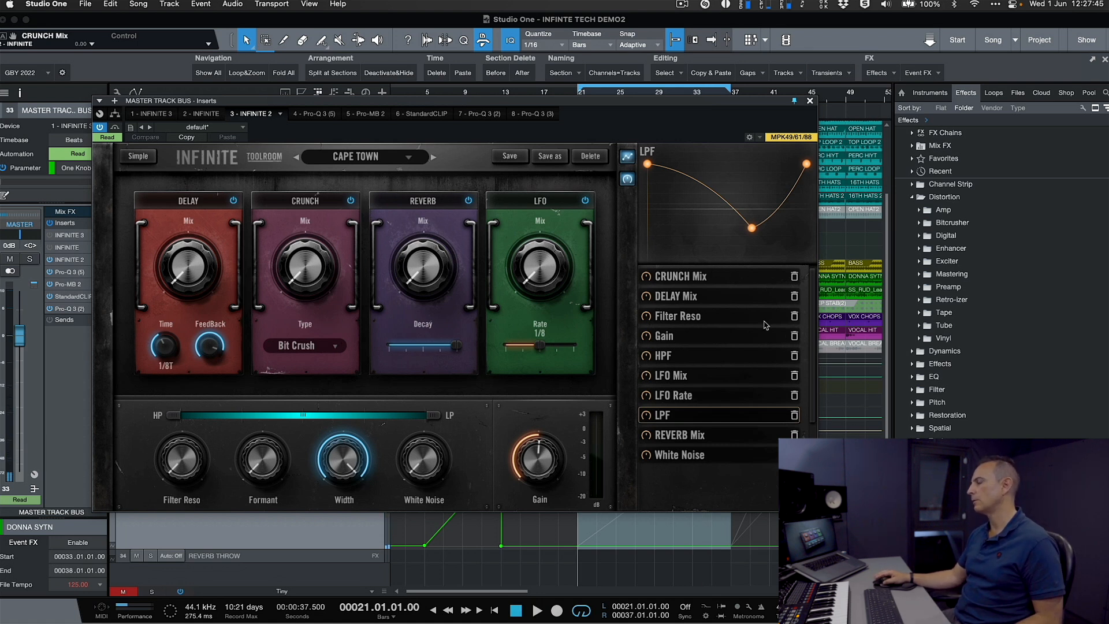
- Examine the CAPE TOWN macro curves from Delay Mix through Filter Reso, Gain, HPF, LFO, LPF and White Noise to Reverb Mix, and move the plug-in window aside
left_click(706, 296)
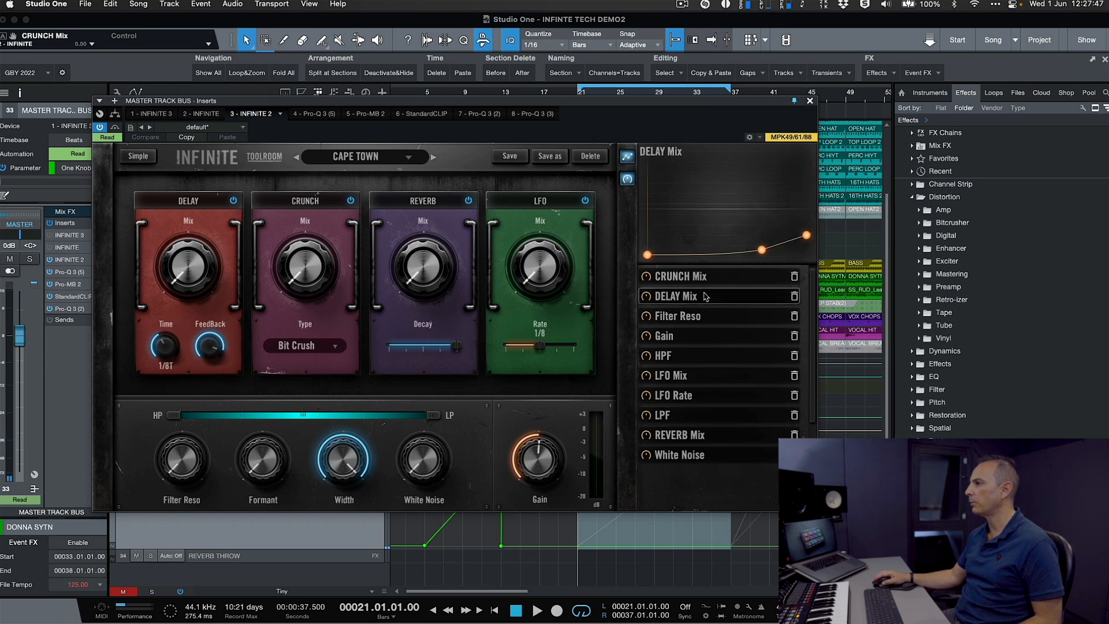
left_click(709, 317)
left_click(702, 335)
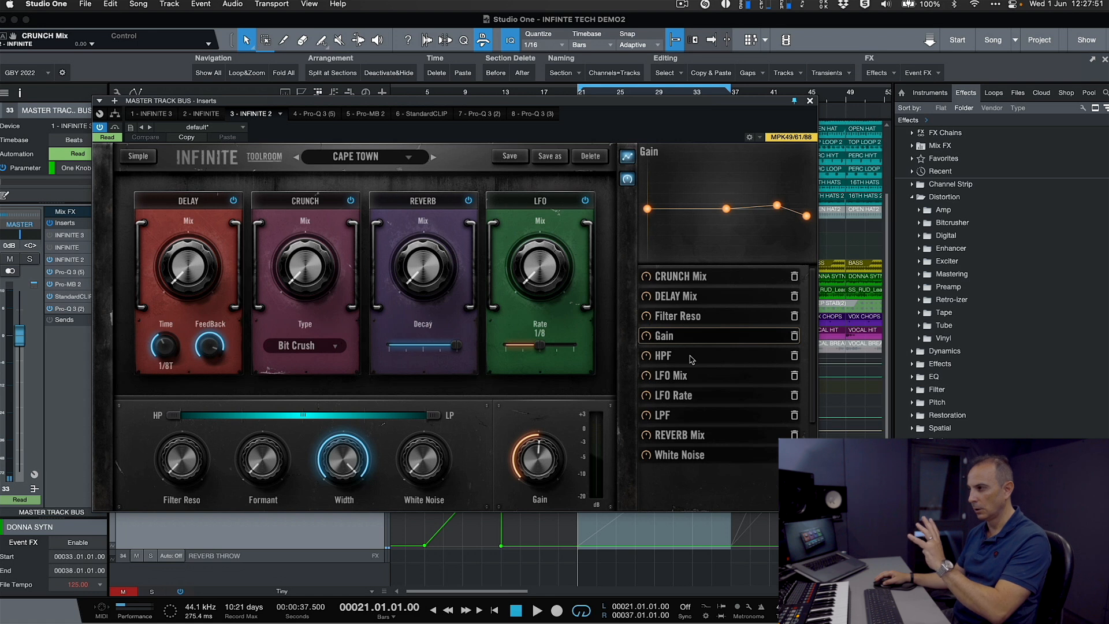
left_click(692, 358)
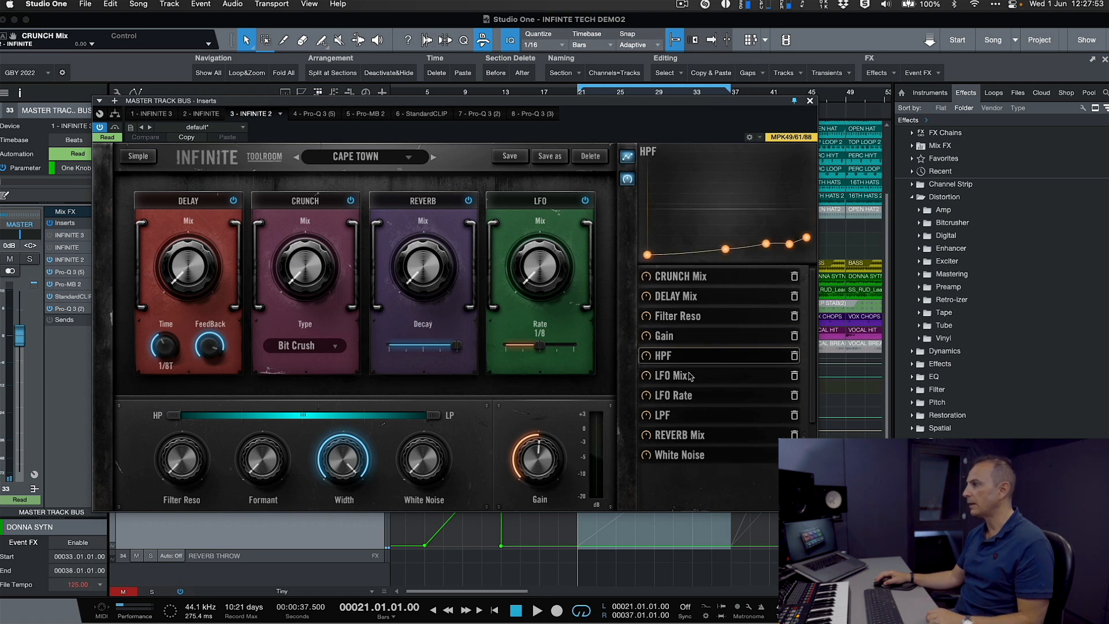
left_click(691, 376)
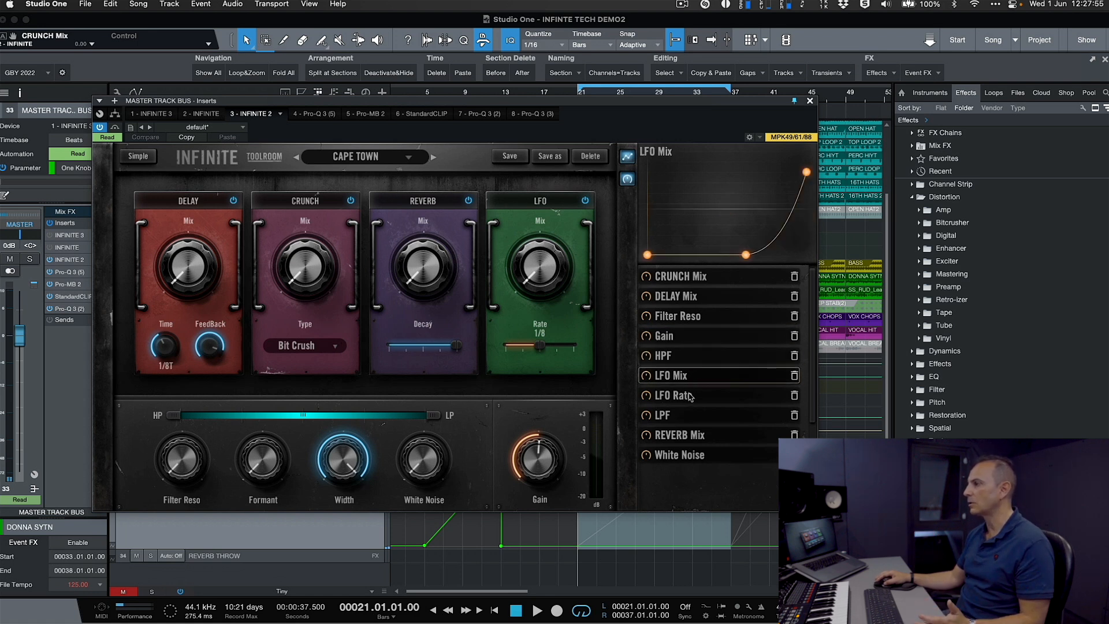
left_click(691, 397)
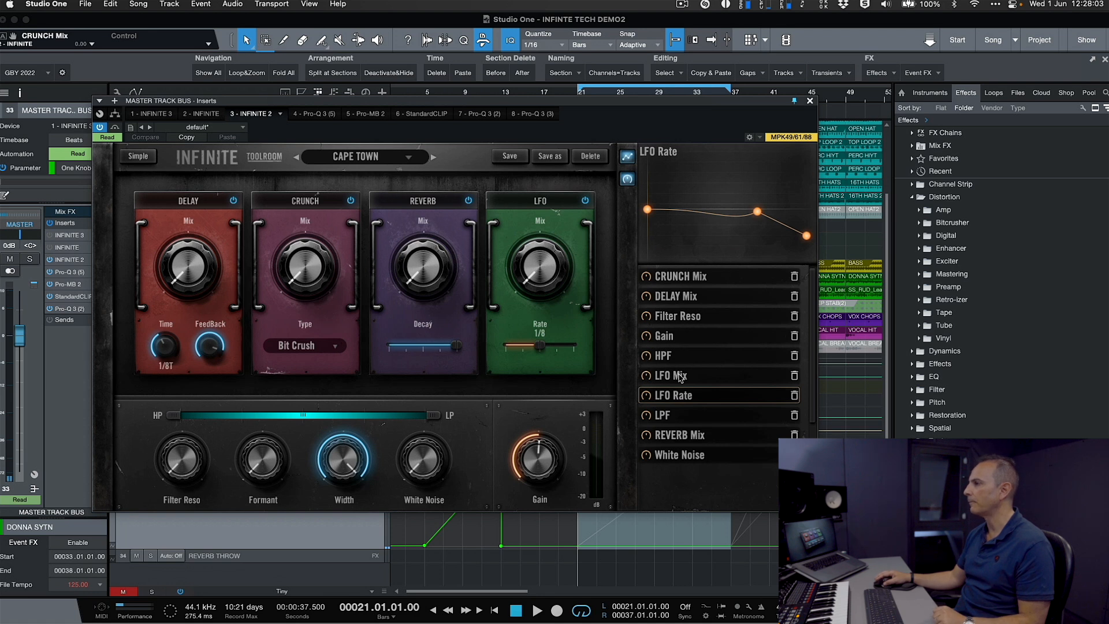
left_click(680, 378)
left_click(680, 414)
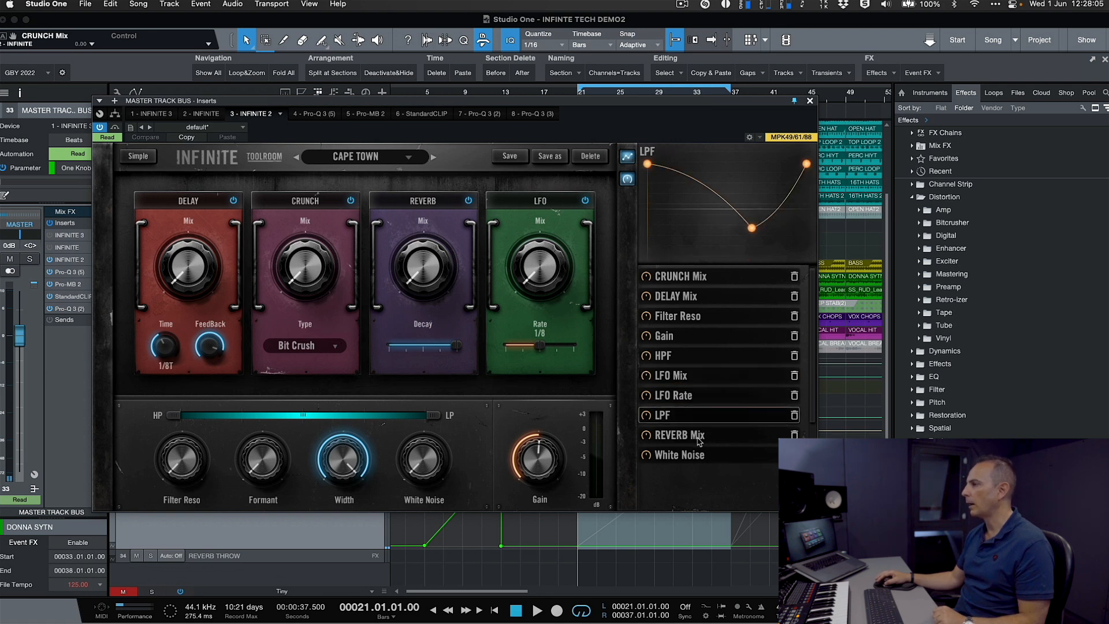
left_click(700, 441)
left_click(702, 459)
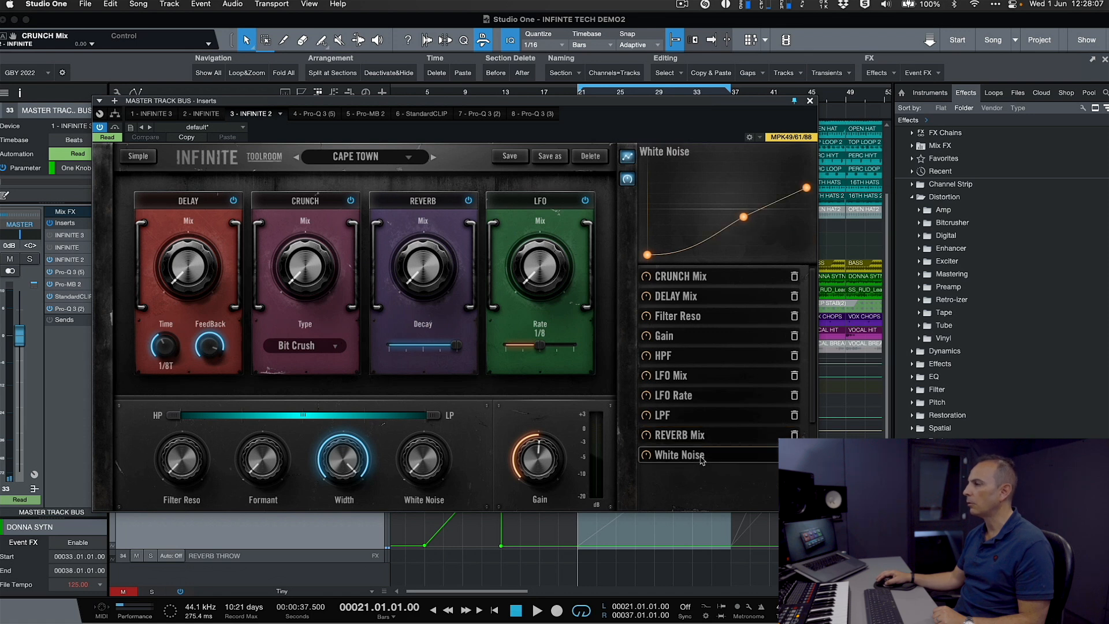
left_click(704, 438)
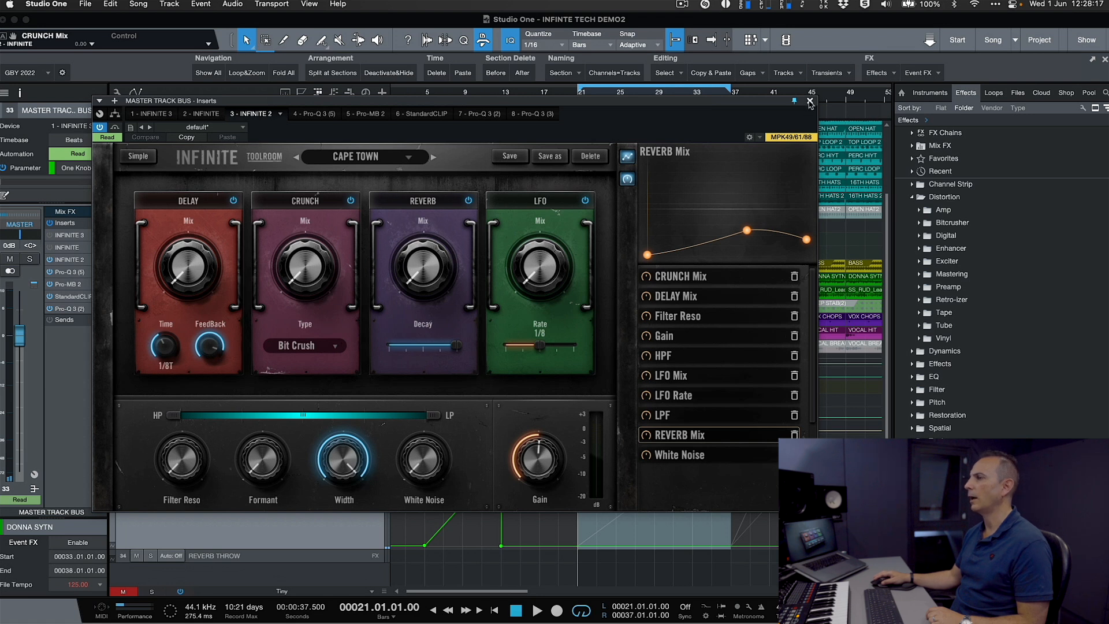
left_click_drag(632, 102, 861, 121)
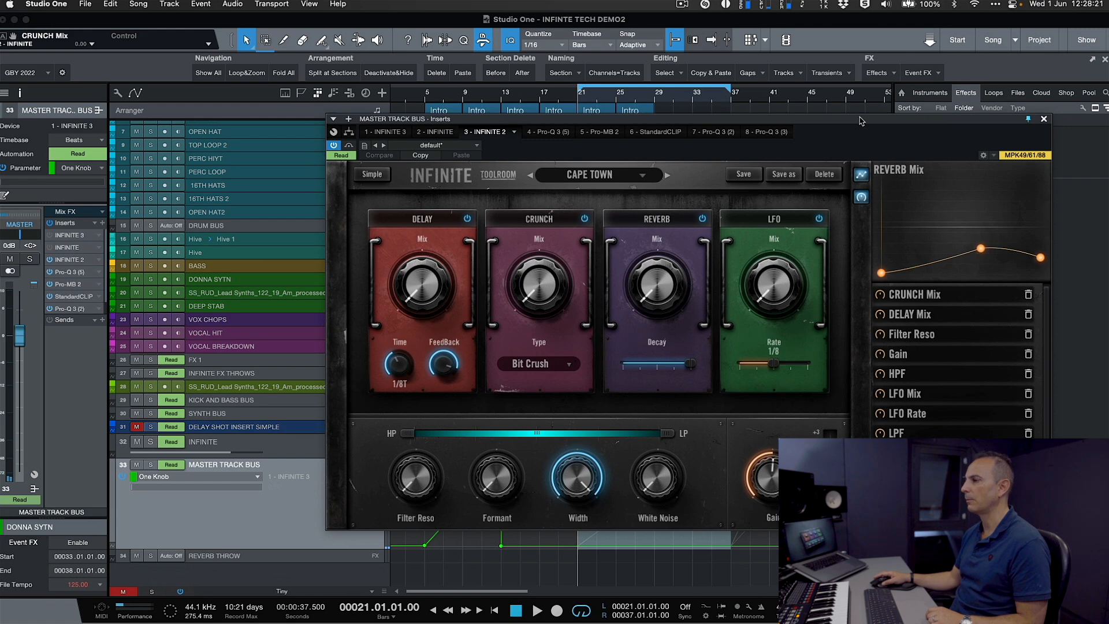